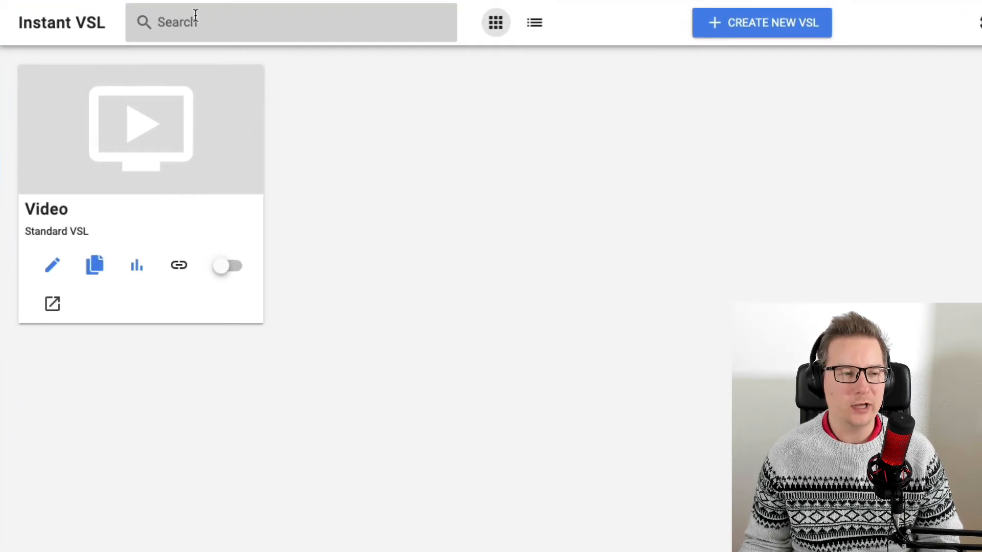
Switch the VSL dashboard to list view and back to grid view.
left_click(196, 15)
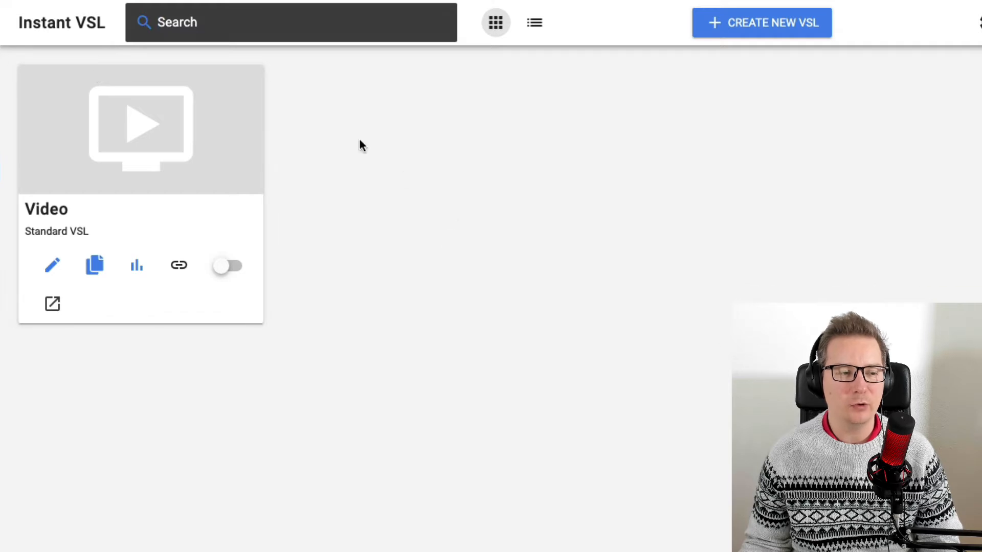
left_click(478, 174)
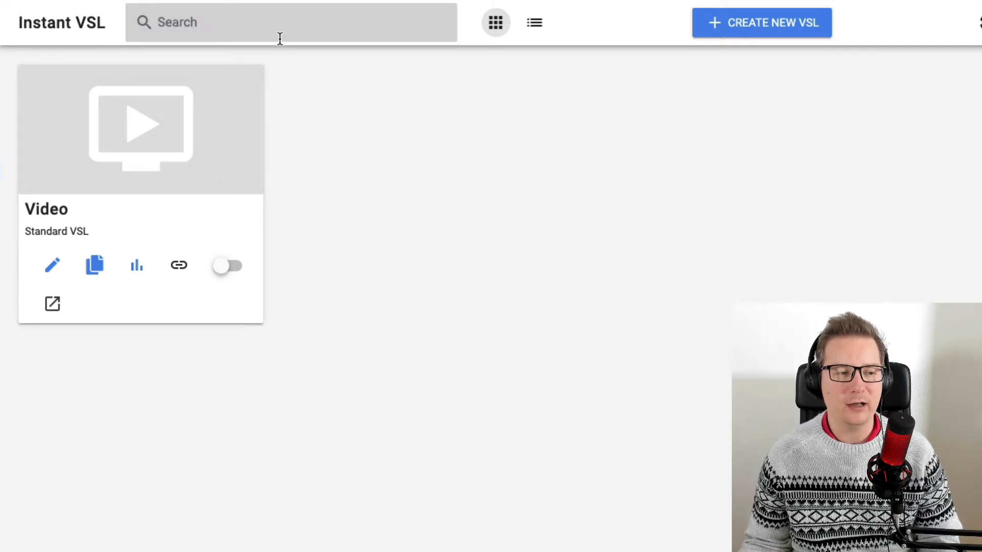
left_click(536, 25)
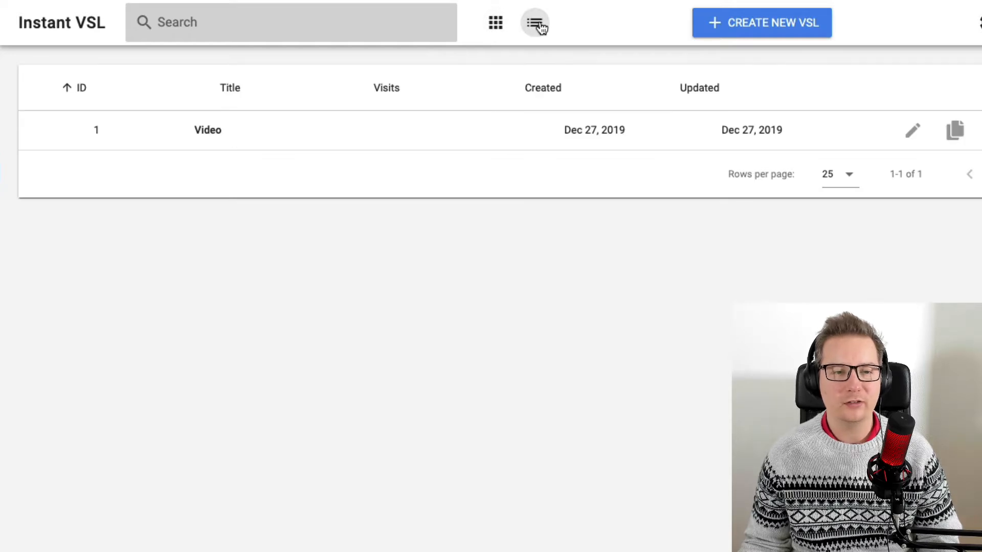
left_click(496, 24)
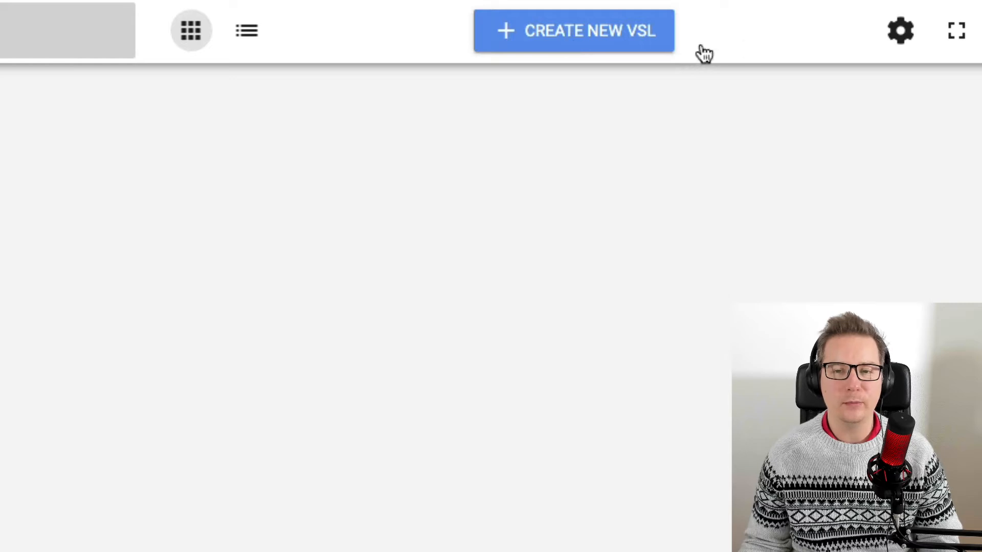
Open the Settings page and expand the Permalinks section.
left_click(903, 33)
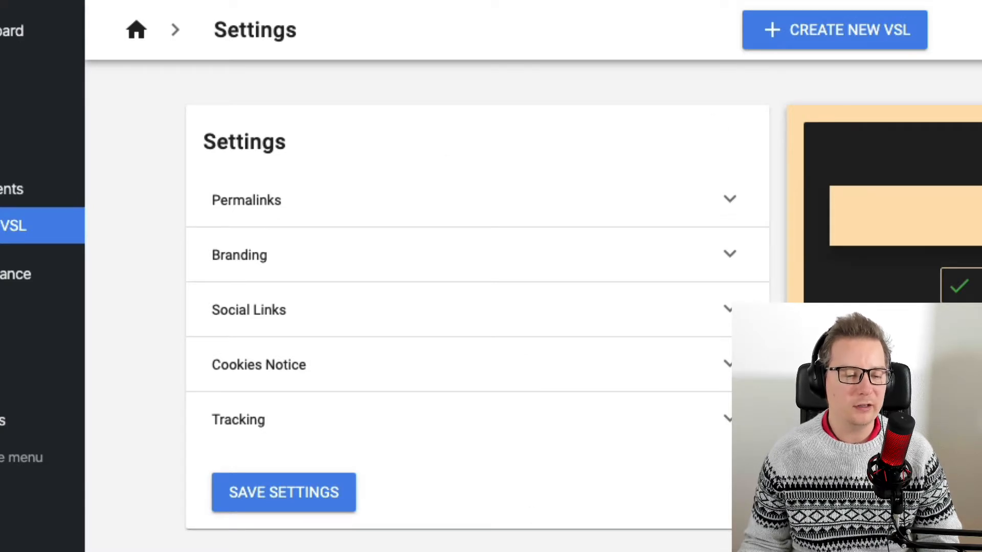
scroll(477, 317, "down", 2)
scroll(478, 317, "up", 2)
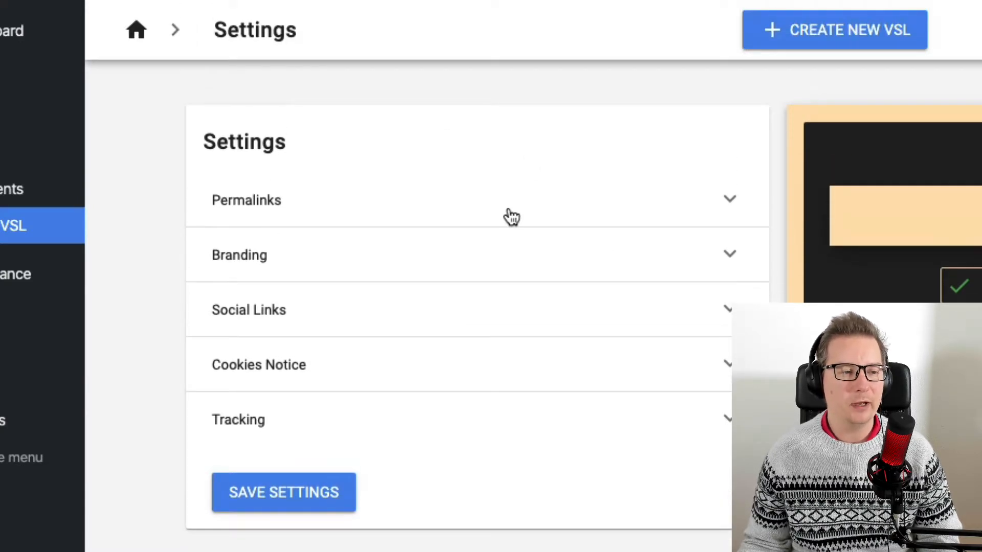
left_click(510, 217)
left_click(346, 210)
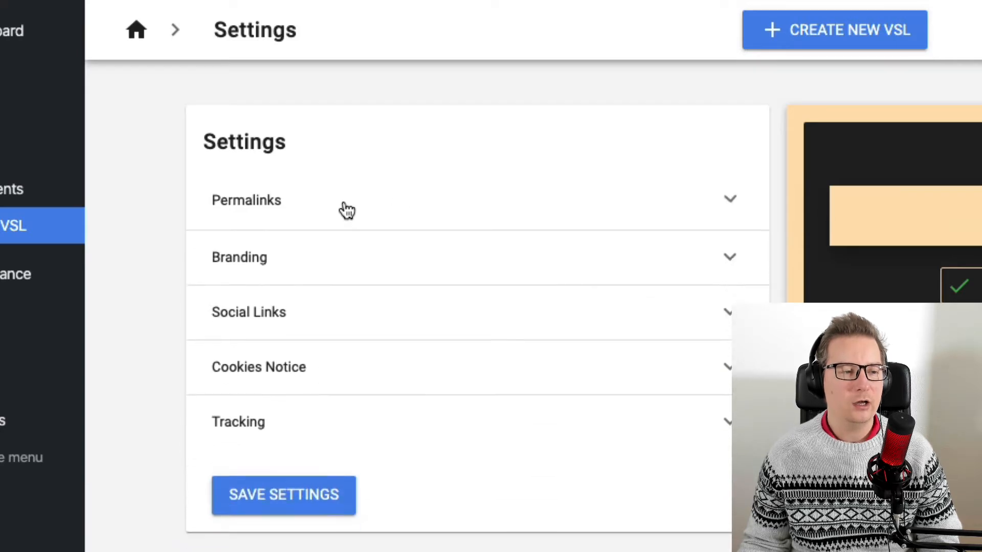
left_click(346, 210)
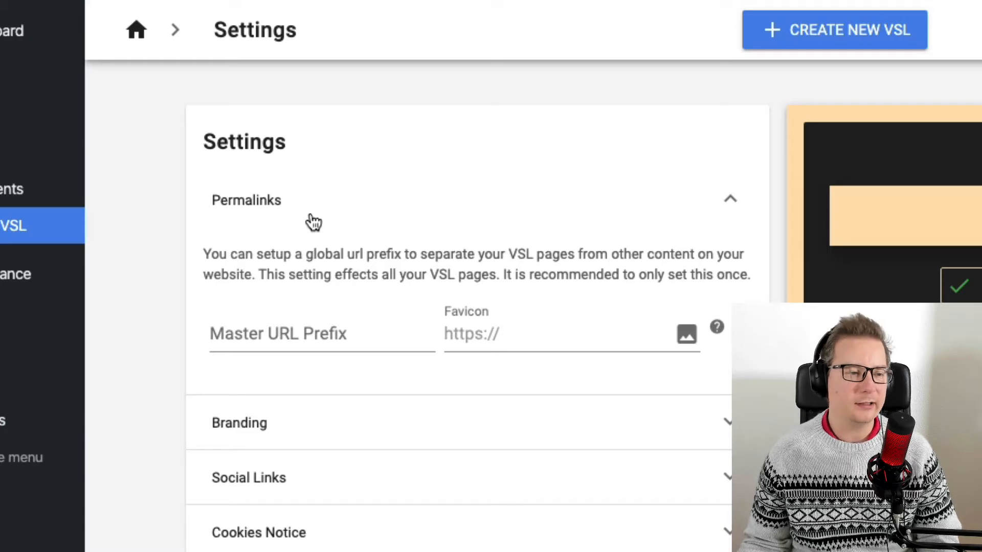
Try out Master URL Prefix values such as offers, videos and vid, clearing the field again.
left_click(277, 336)
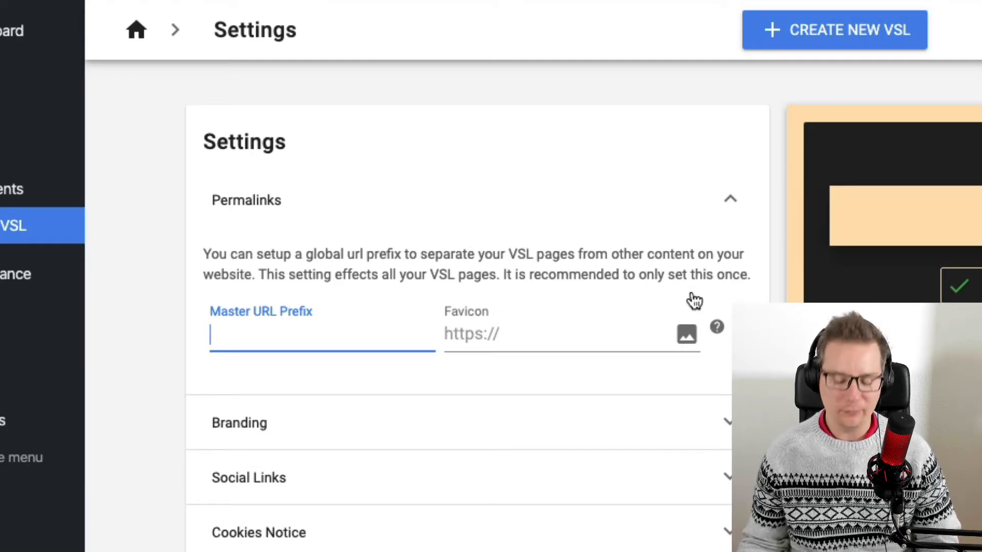
type("off")
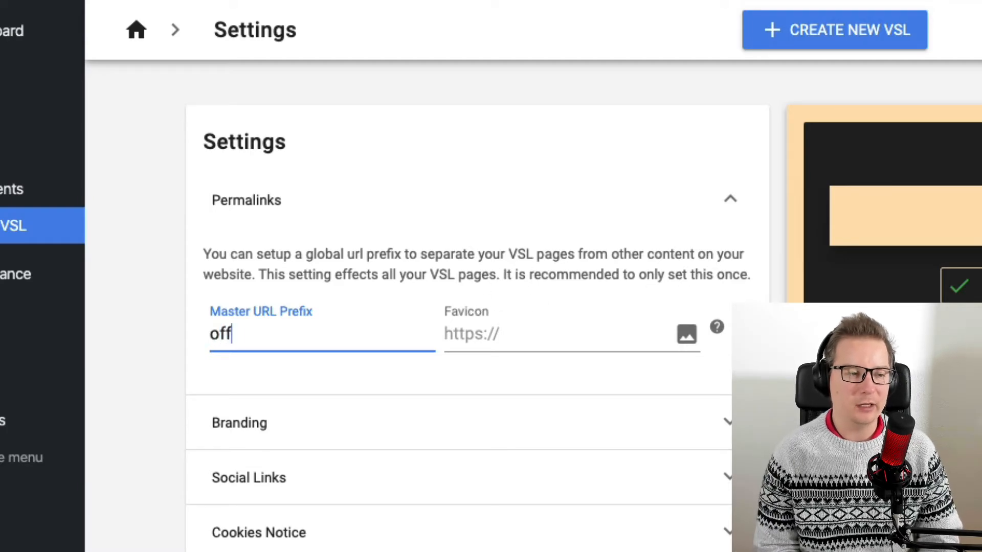
type("er")
key("BackSpace")
key("BackSpace")
type("re")
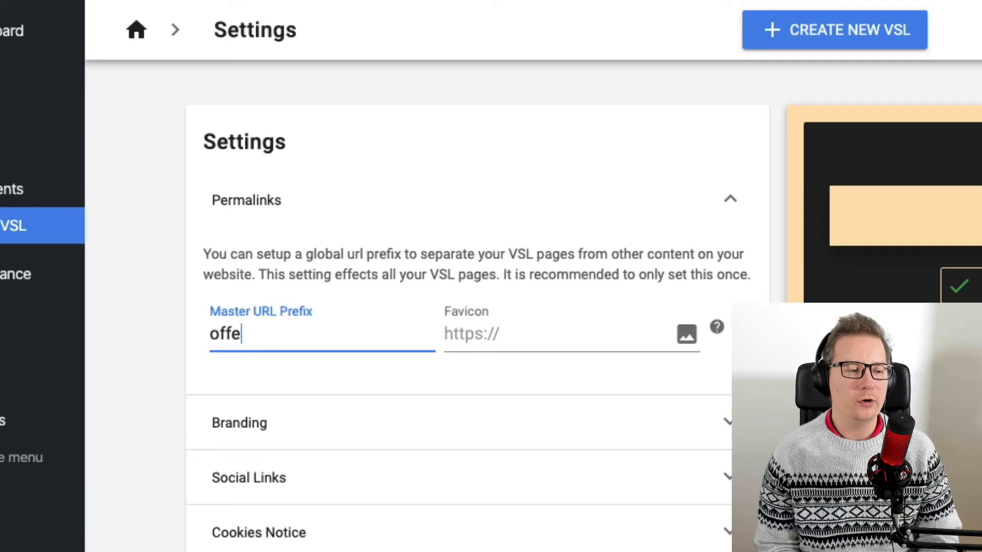
type("rs")
key("BackSpace")
key("BackSpace")
key("BackSpace")
type("videos")
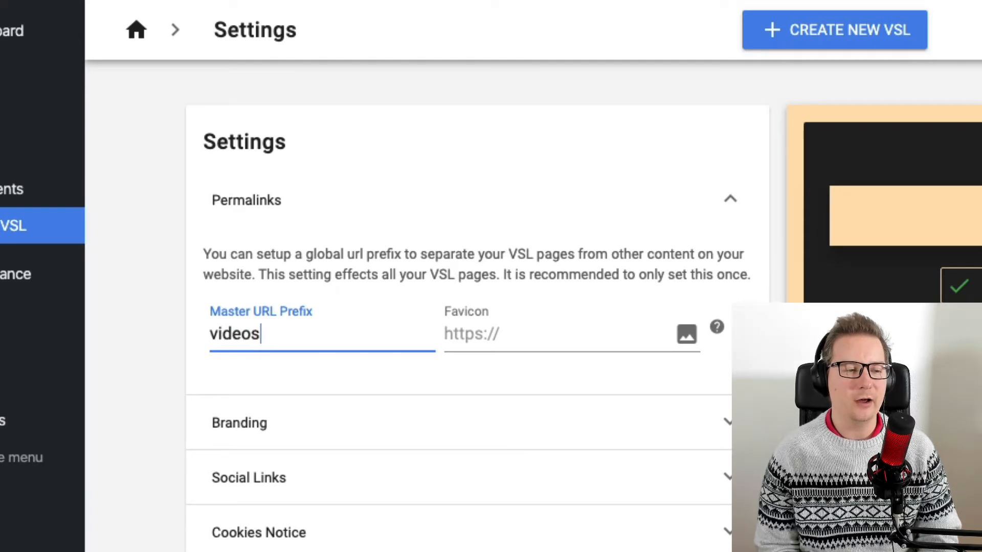
key("BackSpace")
key("BackSpace")
key("BackSpace")
key("BackSpace")
key("BackSpace")
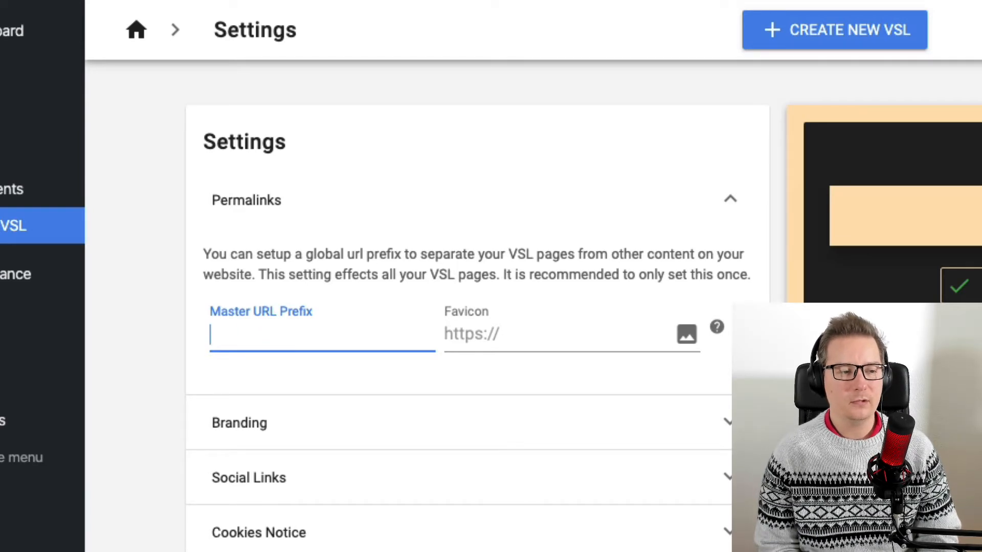
type("sl")
key("BackSpace")
key("BackSpace")
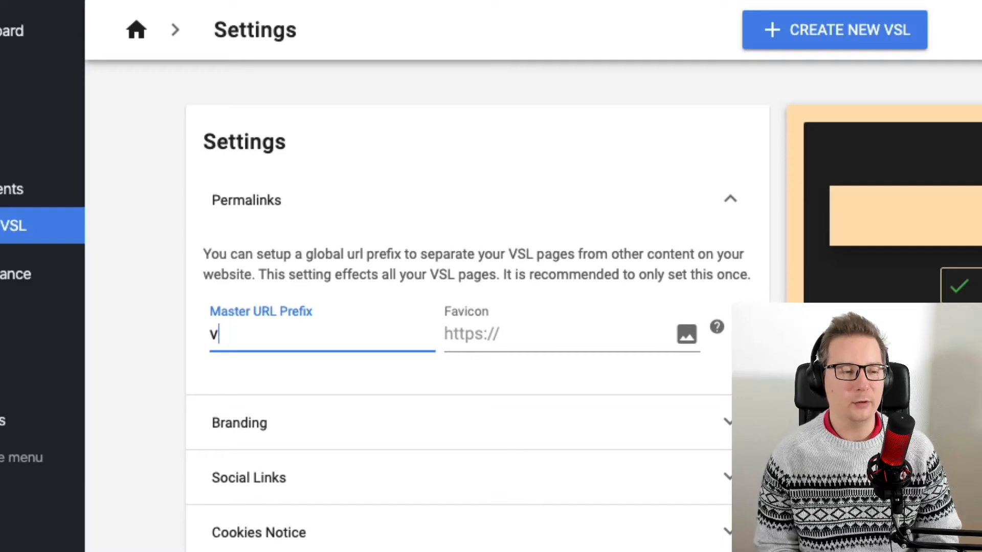
type("vid")
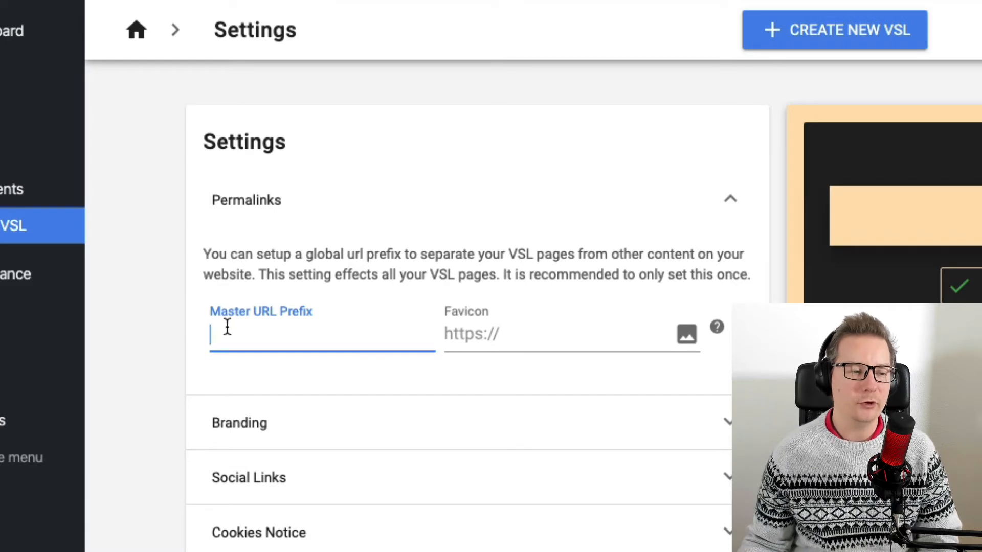
Return to the dashboard and start a new Standard VSL titled Frontend.
left_click(137, 32)
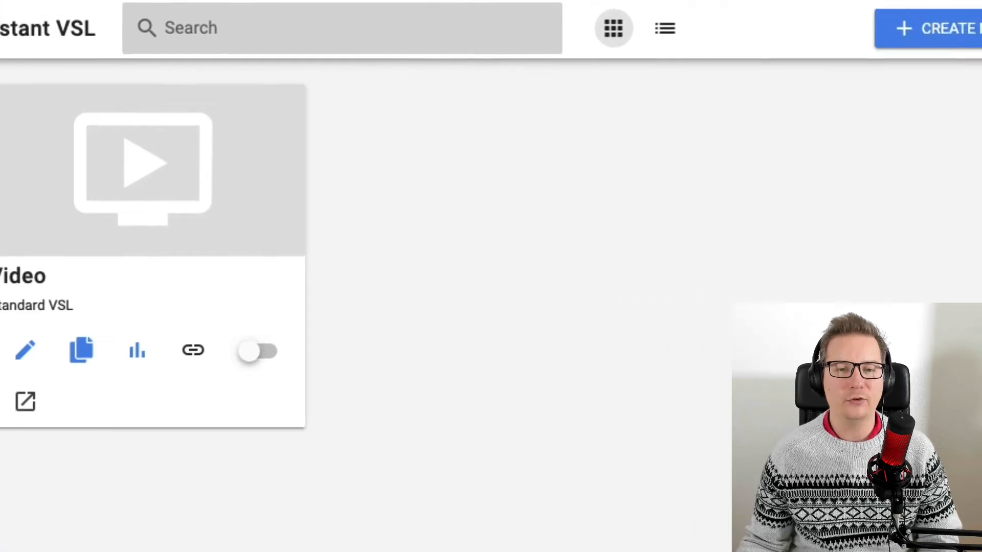
left_click(851, 37)
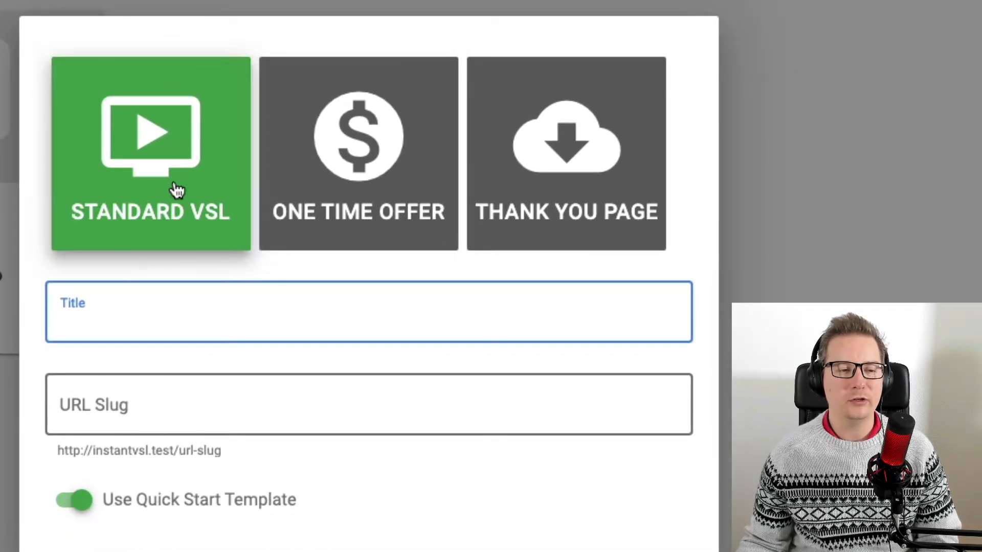
left_click(316, 189)
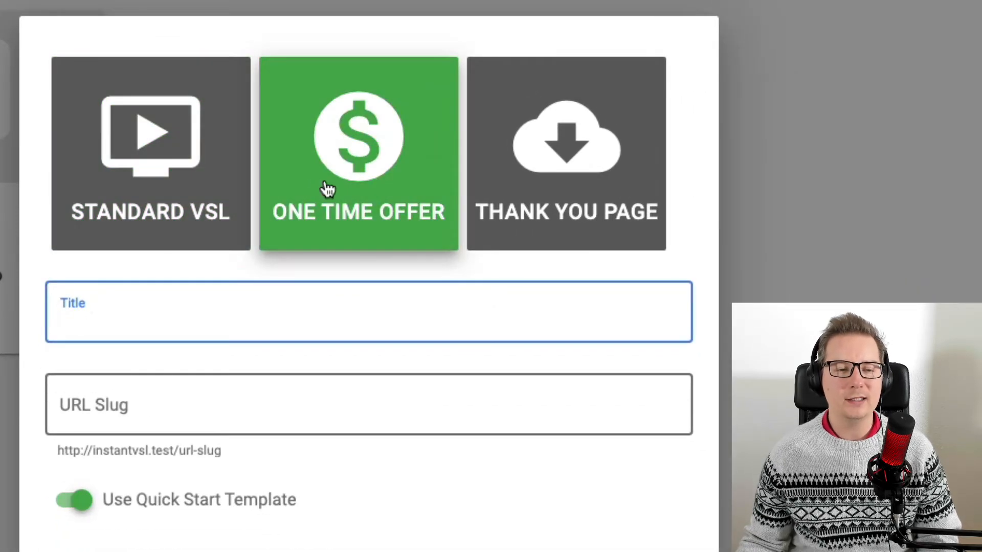
left_click(601, 175)
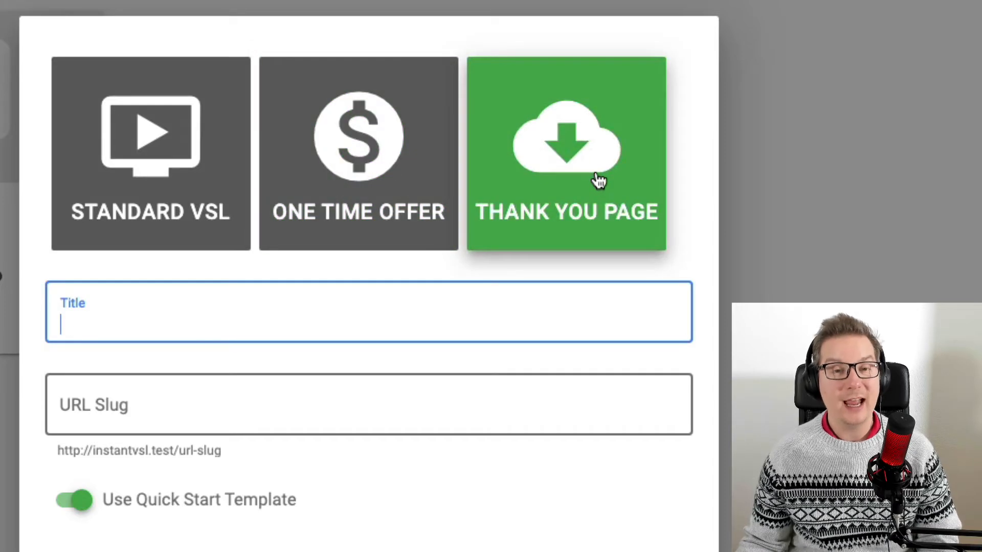
left_click(366, 167)
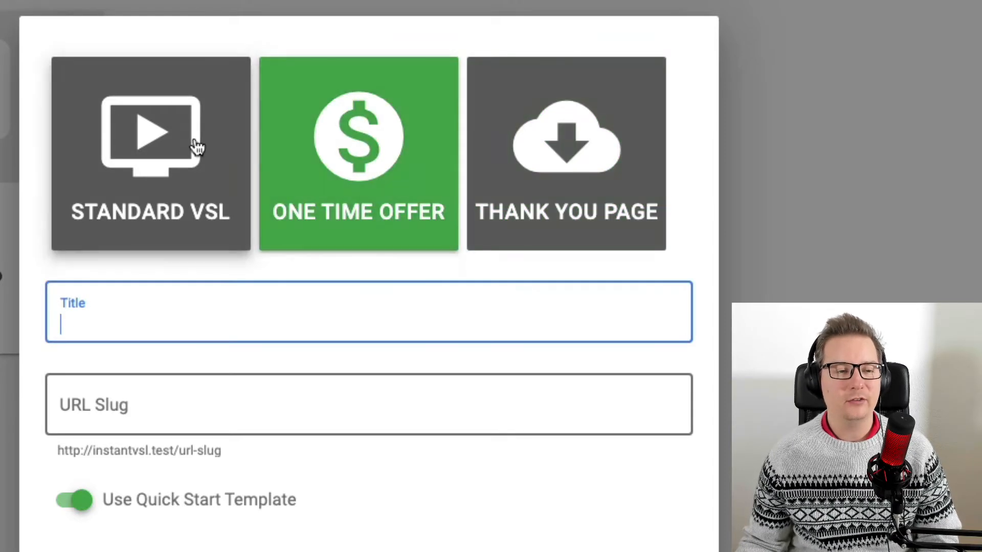
left_click(194, 149)
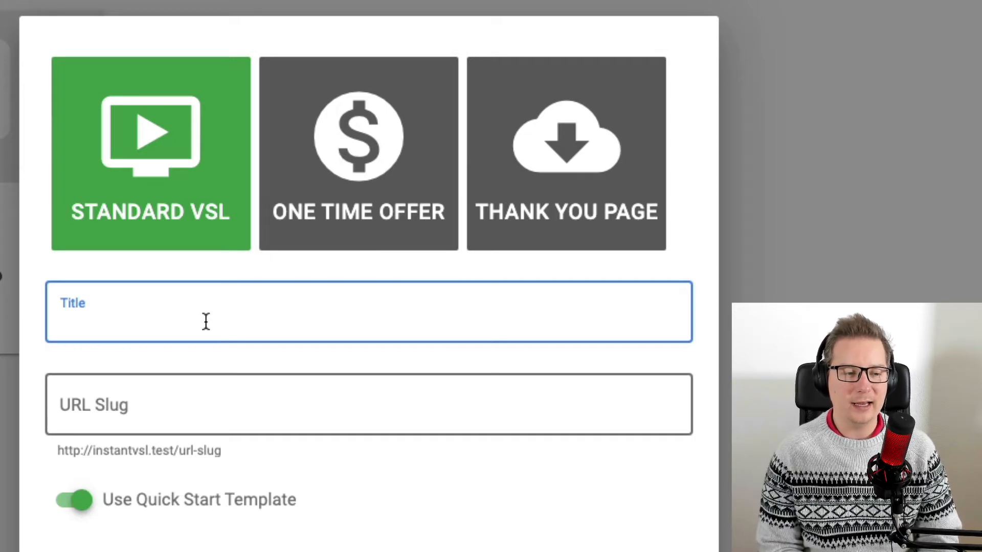
type("Frontend")
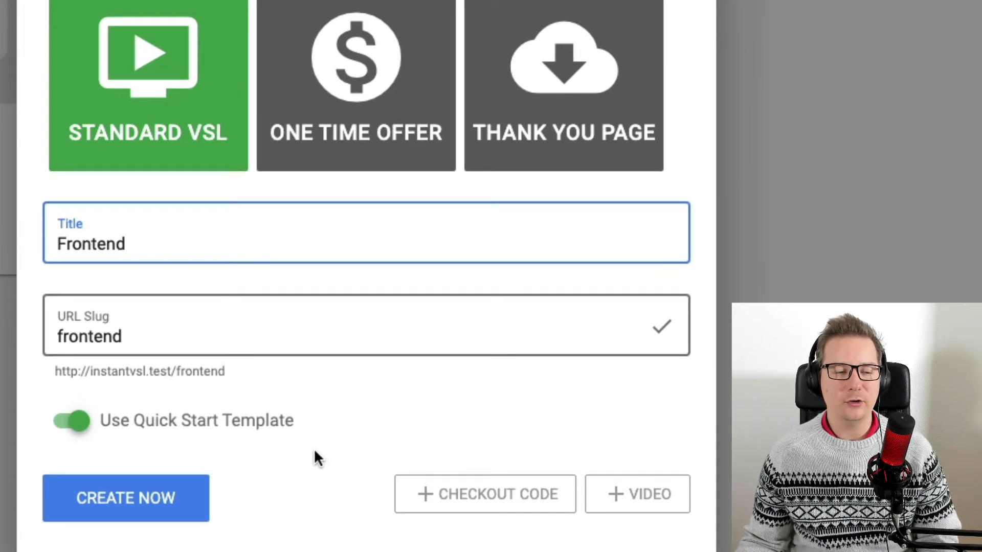
Add the Checkout Code and Video fields and create the VSL with the Quick Start Template enabled.
left_click(169, 425)
left_click(184, 425)
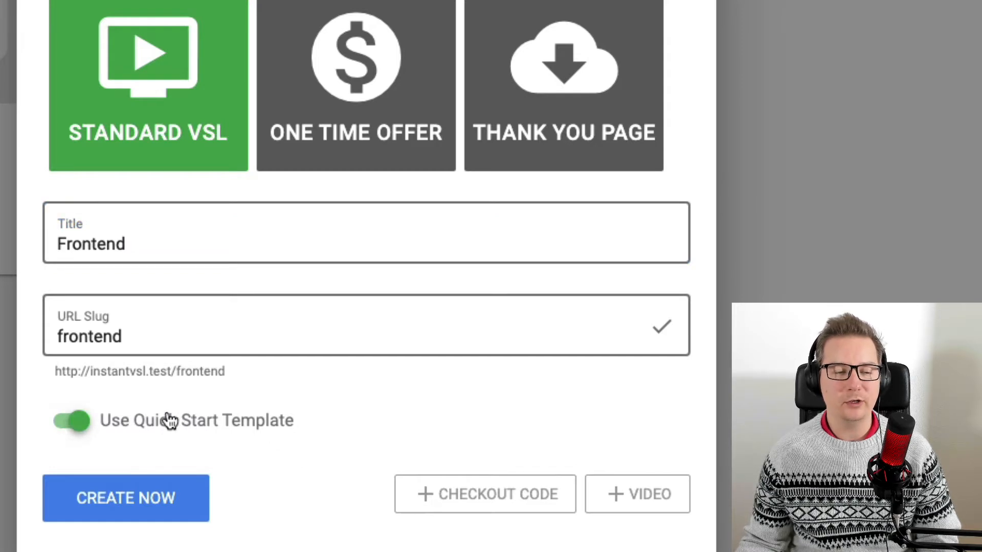
left_click(445, 495)
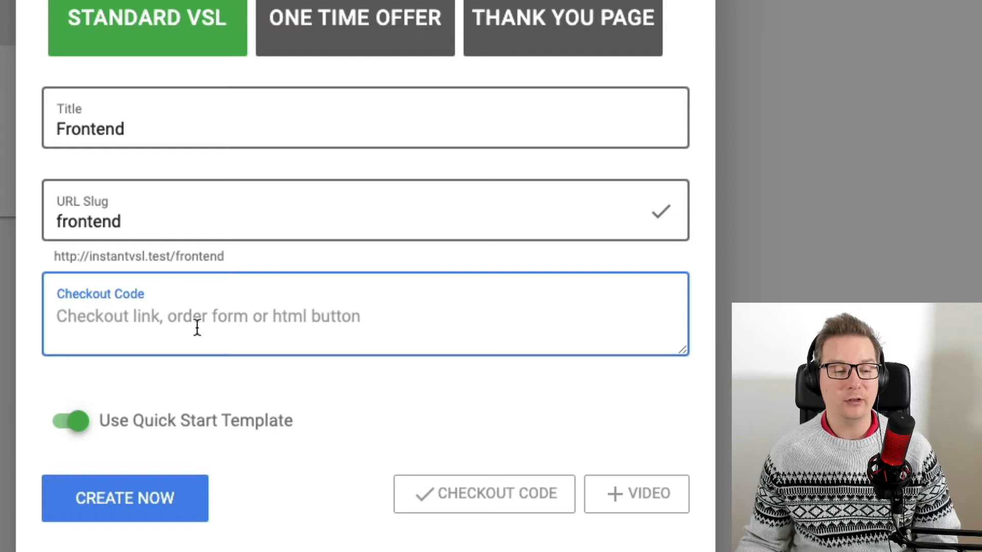
left_click(650, 505)
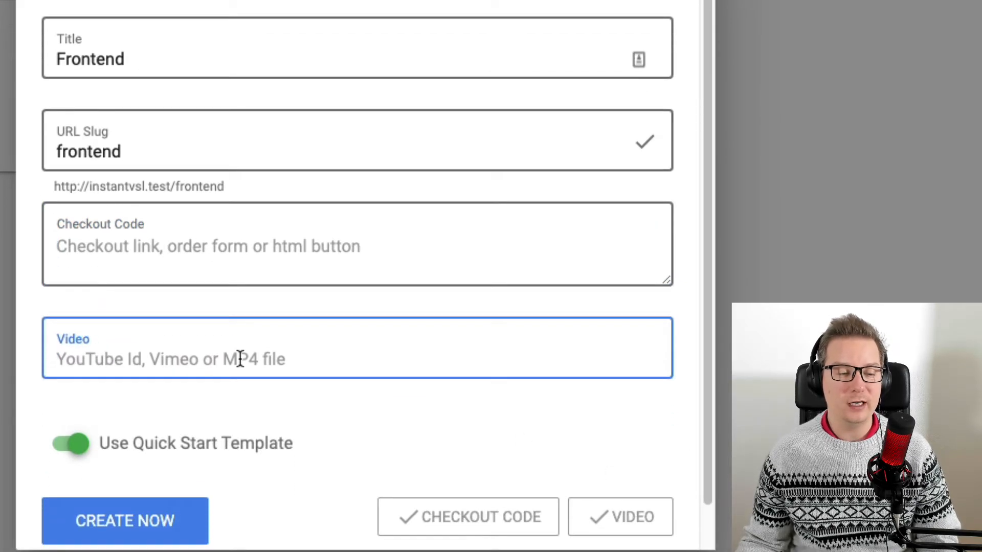
scroll(240, 359, "down", 1)
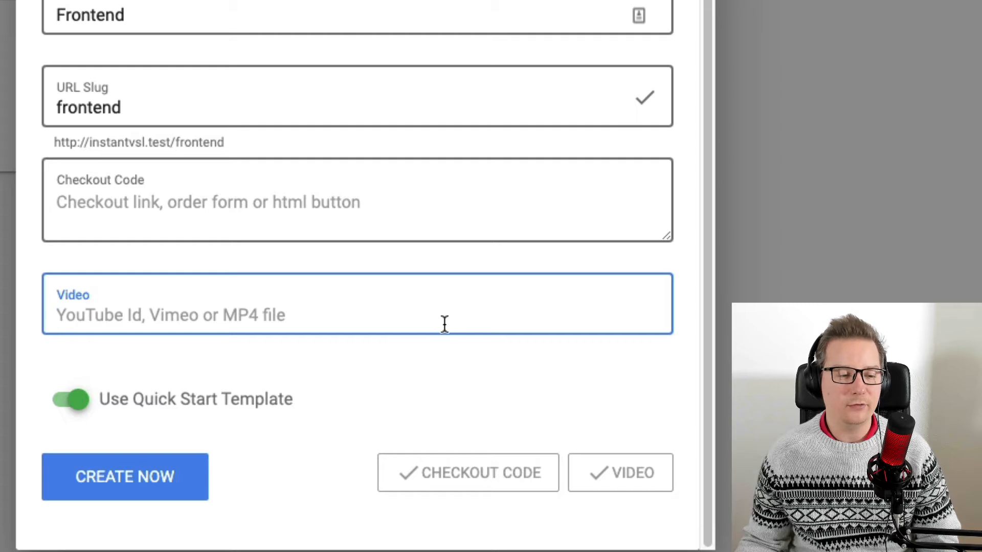
left_click(180, 481)
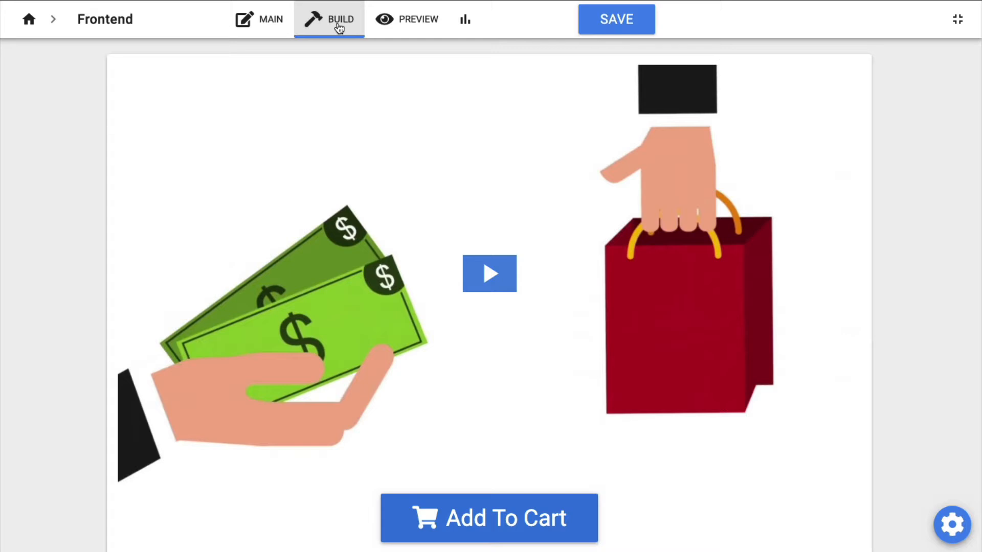
Examine the generated page template in the Build view.
scroll(70, 162, "down", 2)
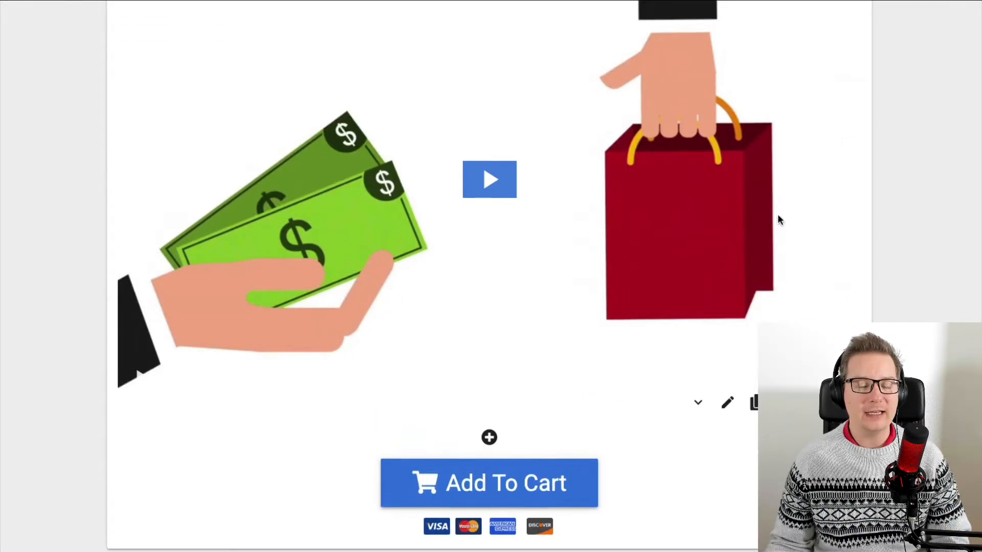
scroll(801, 185, "up", 2)
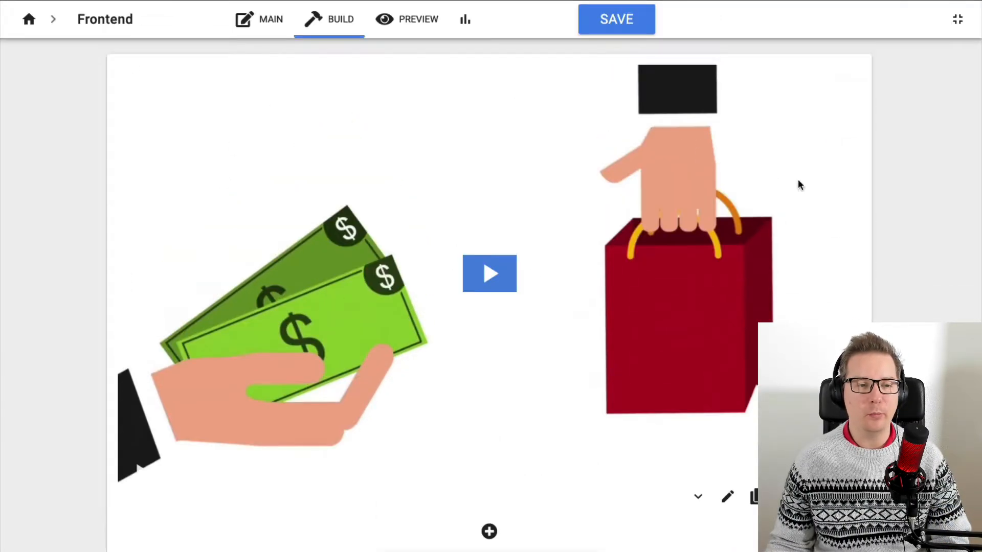
scroll(915, 149, "down", 2)
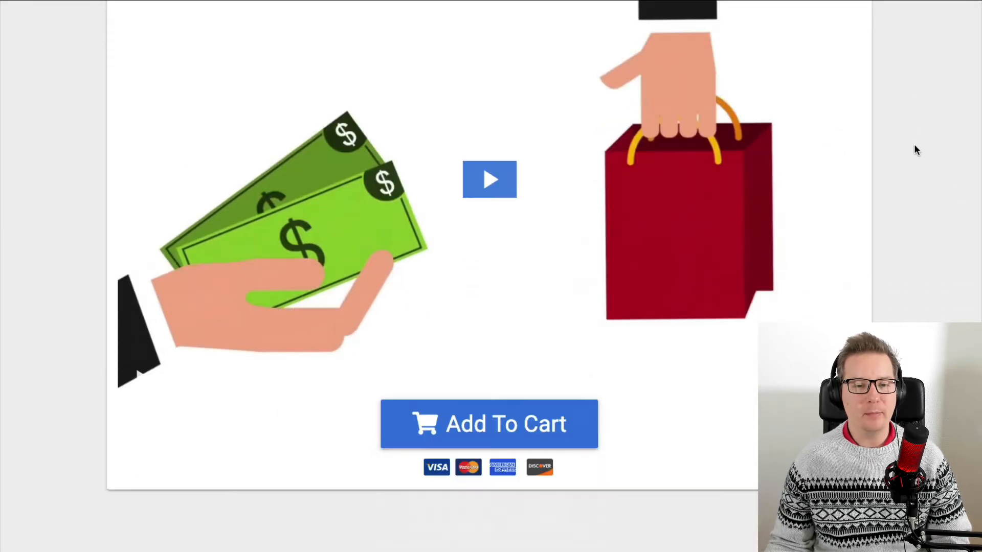
scroll(664, 450, "up", 1)
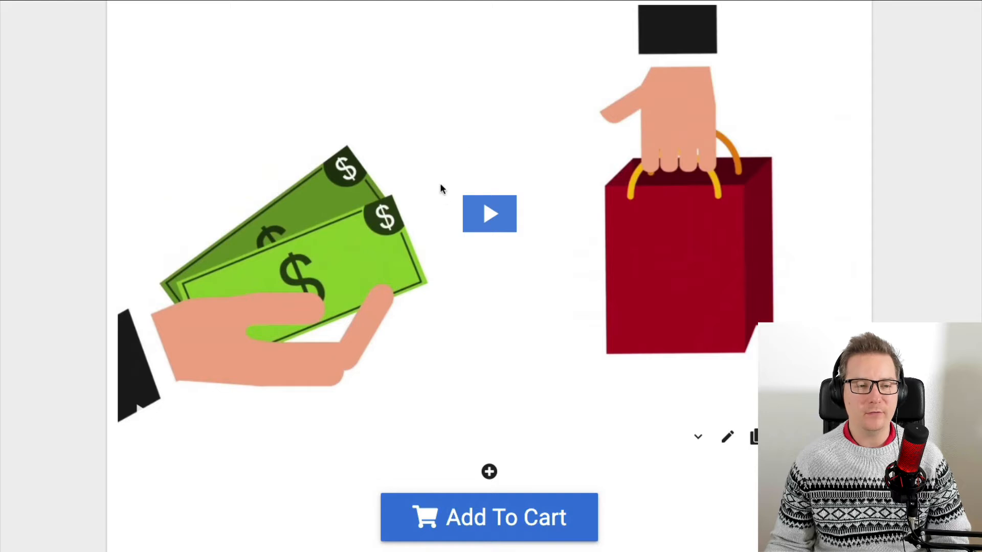
scroll(516, 225, "up", 1)
scroll(516, 225, "down", 3)
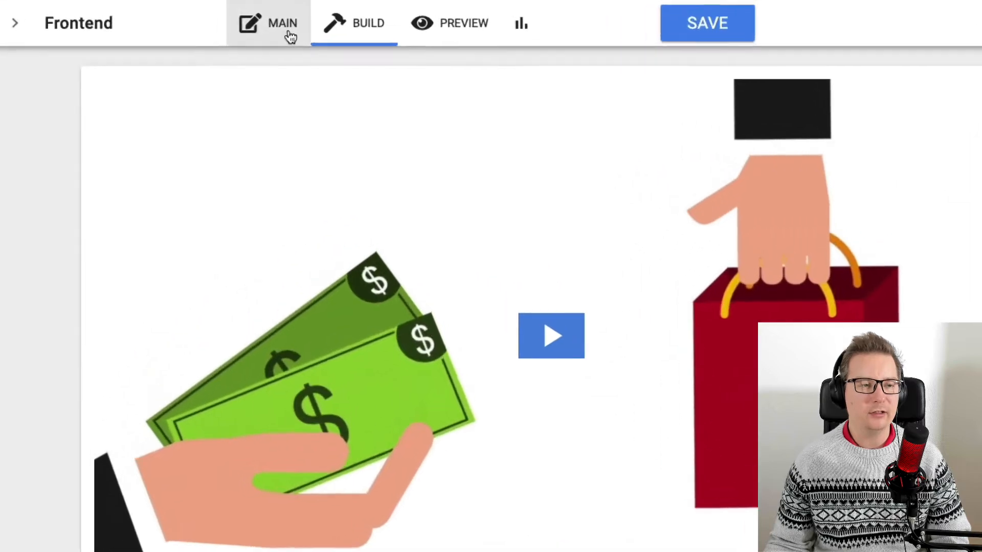
Open the Main view, copy the page link and publish the page.
left_click(289, 37)
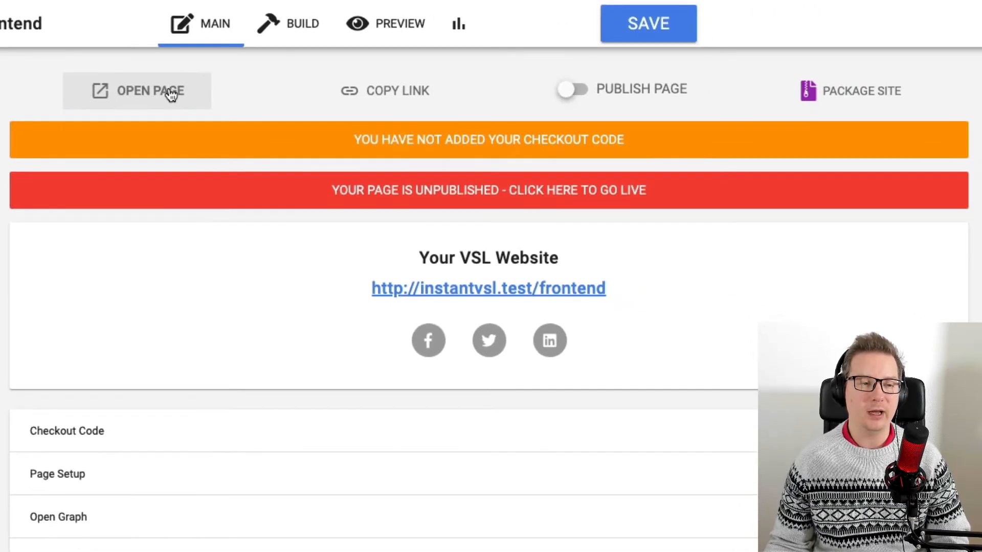
left_click(437, 96)
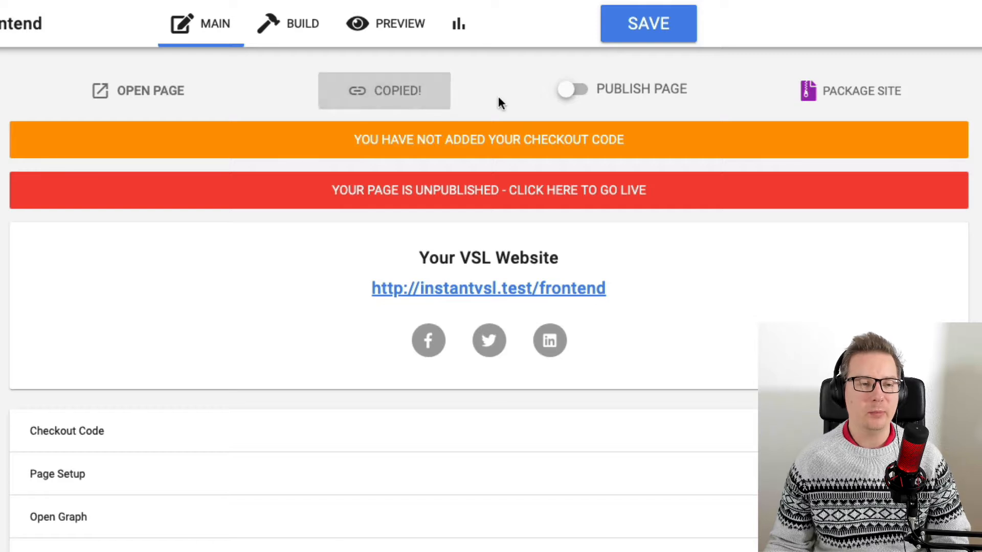
left_click(660, 94)
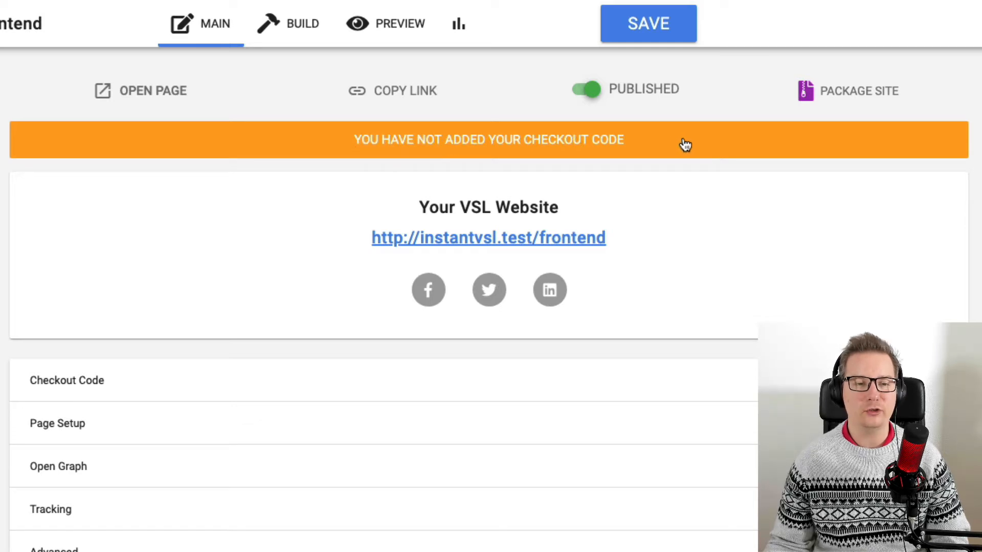
Paste the PayPal checkout link into the Checkout Code field.
left_click(642, 145)
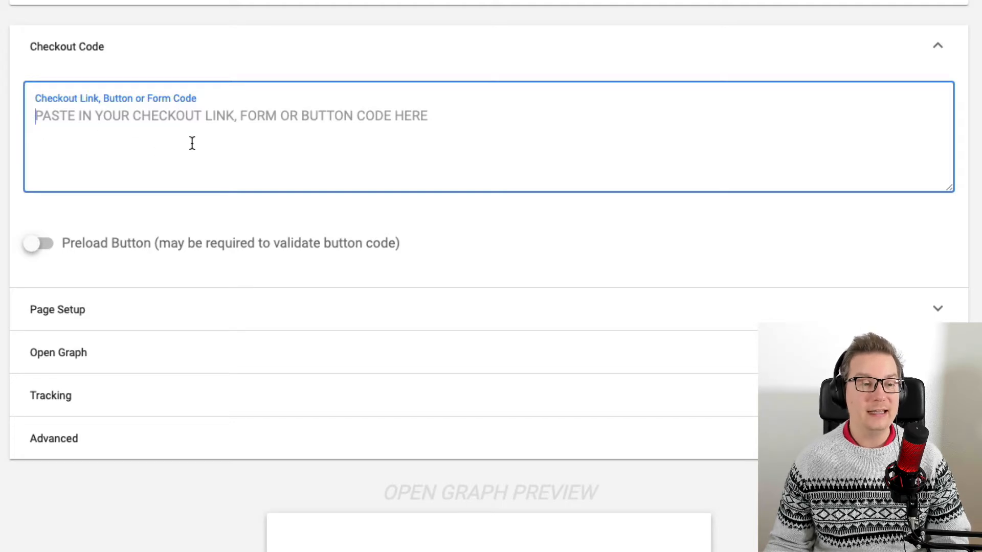
scroll(310, 185, "up", 3)
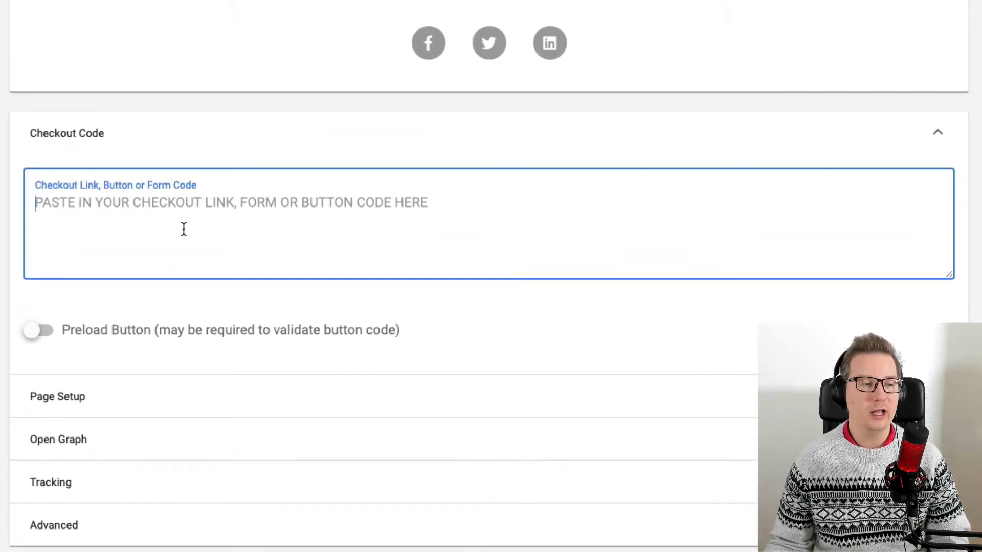
scroll(183, 228, "down", 1)
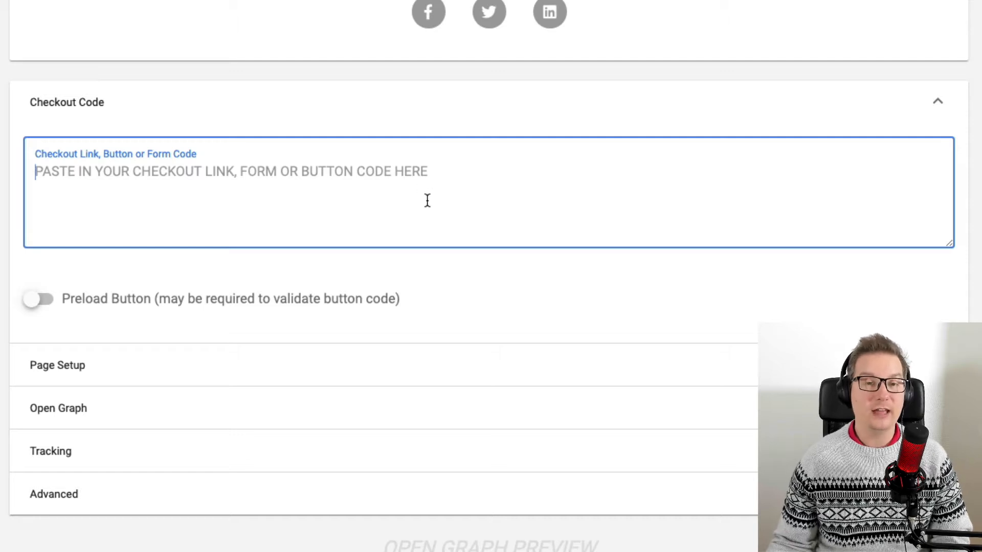
type("https://www.paypal.com/cgi-bin/webscr?cmd=_s-xclick&hosted_button_id=5FYXSUVDCQ3QY")
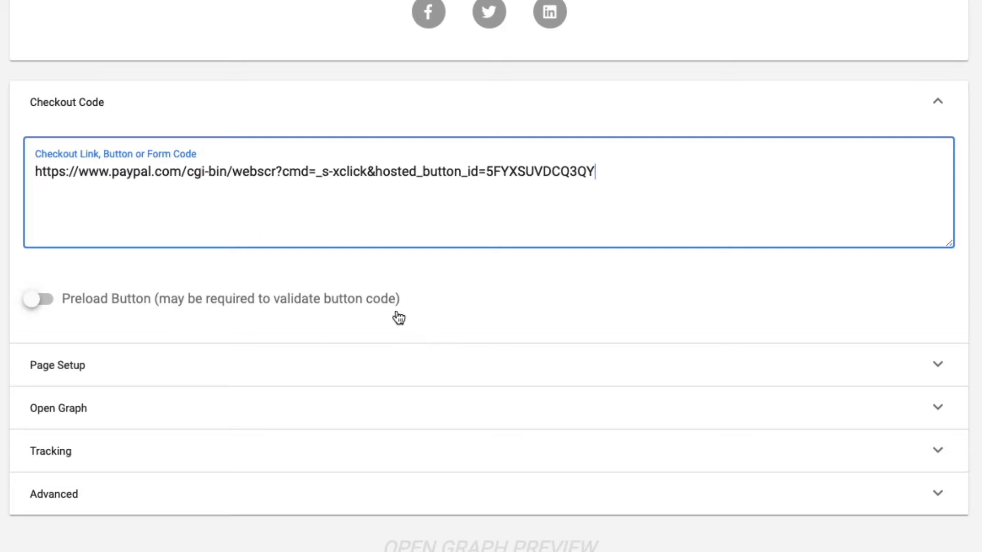
scroll(545, 353, "up", 2)
scroll(629, 405, "up", 2)
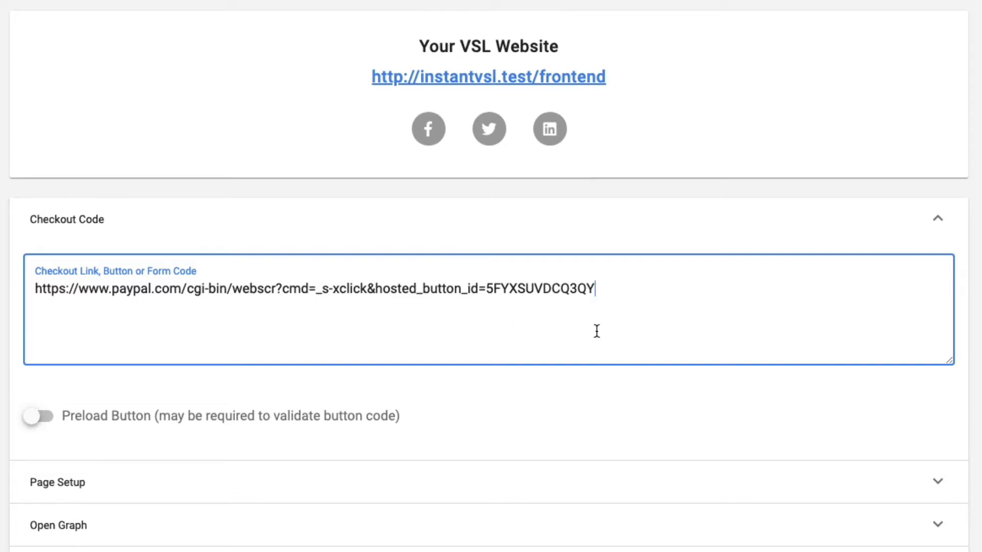
scroll(685, 327, "down", 2)
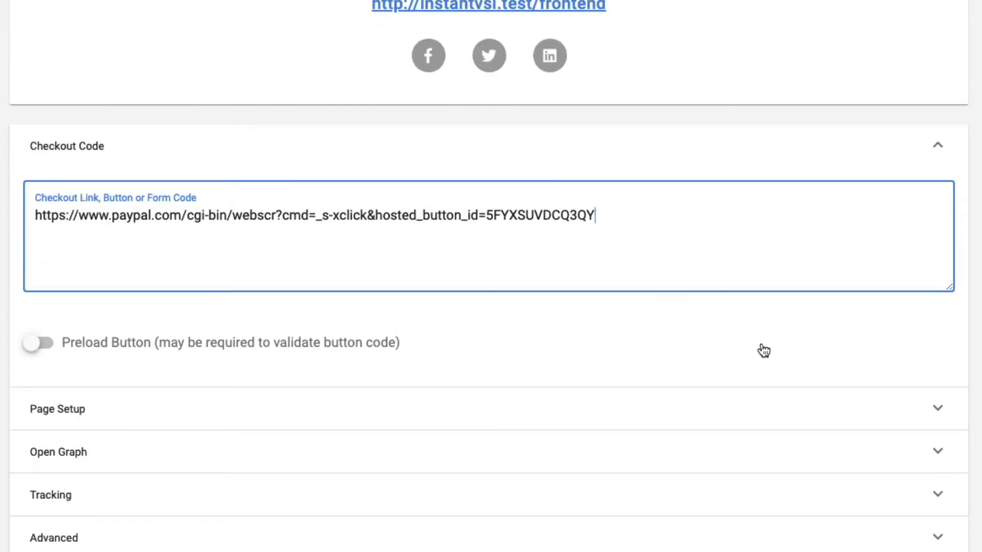
left_click(79, 349)
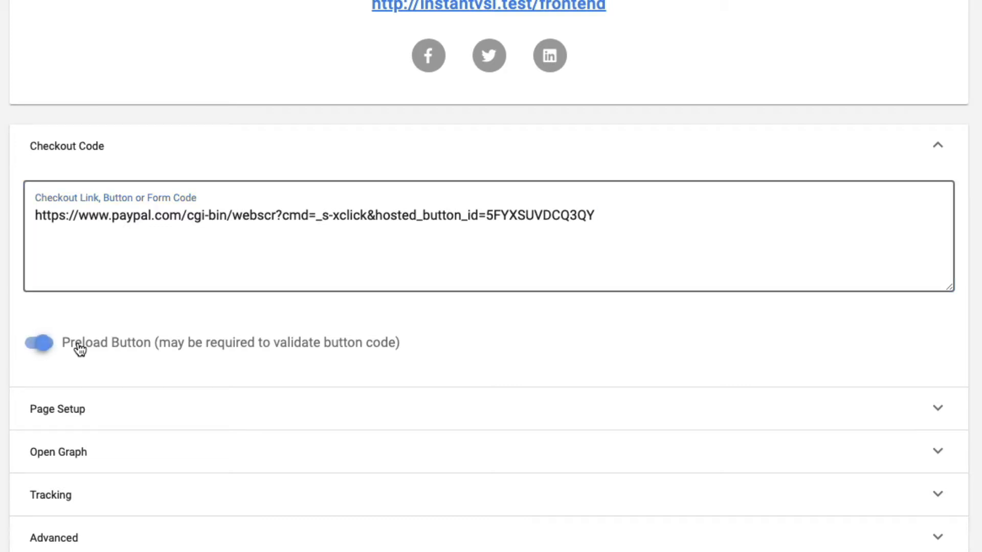
left_click(98, 347)
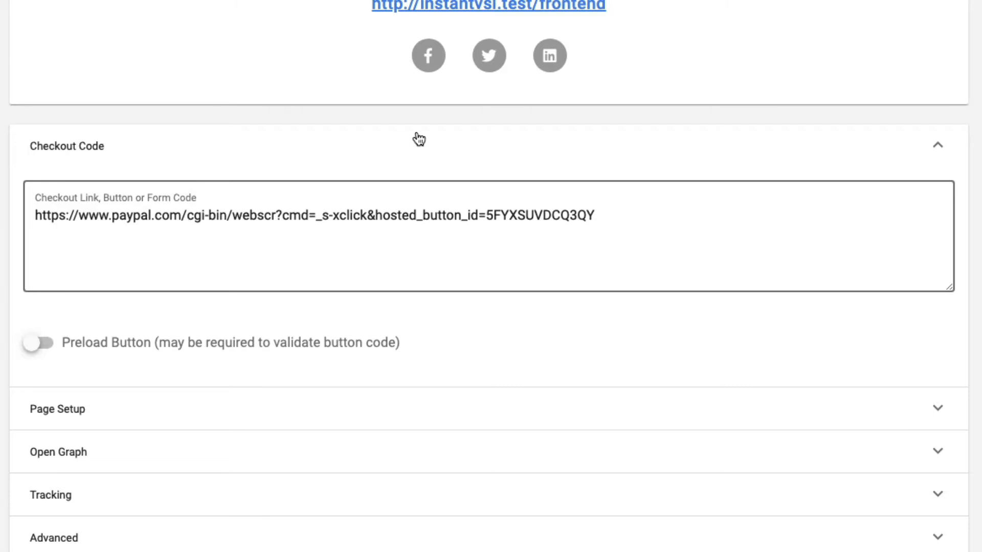
Open Page Setup and try appending custom to the URL slug, then restore it to frontend.
left_click(400, 404)
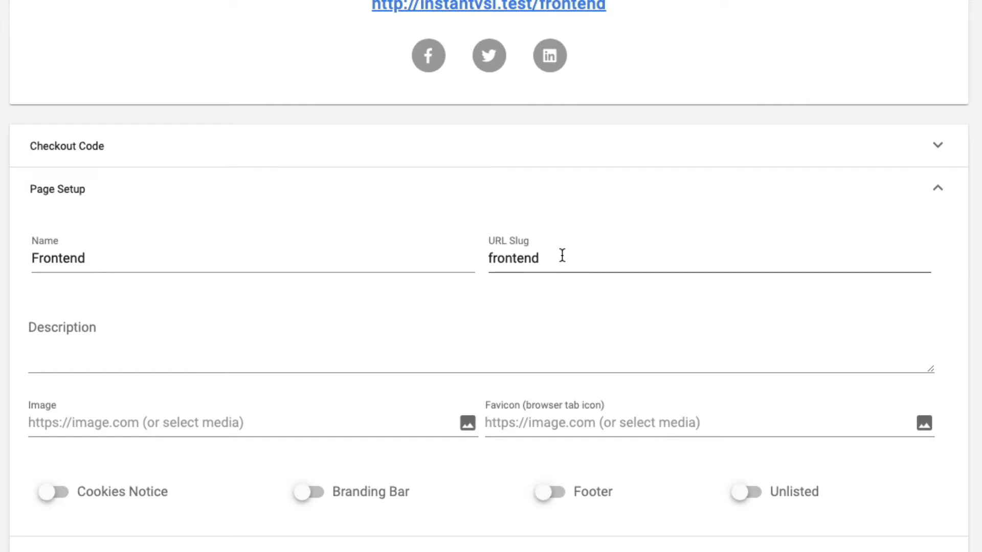
left_click(572, 247)
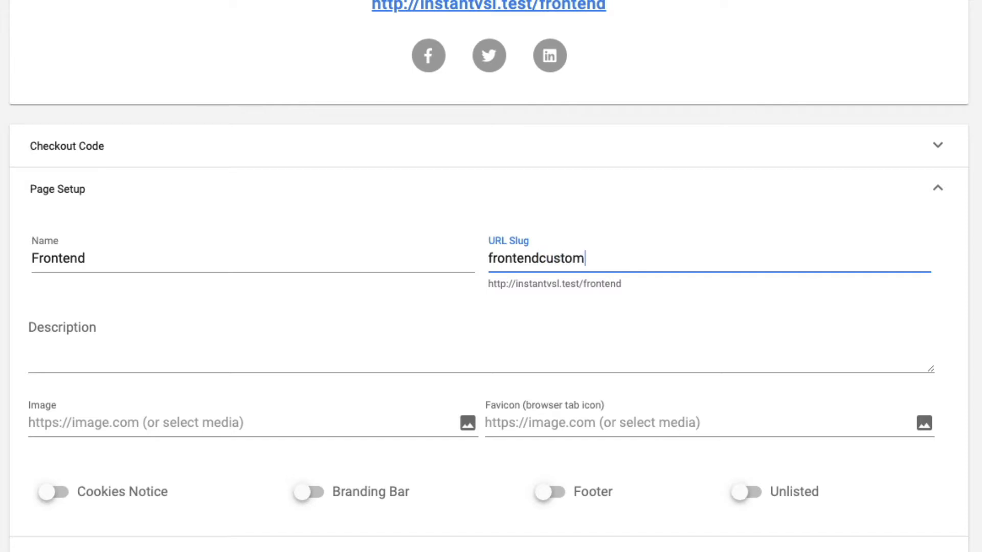
type("custom")
key("BackSpace")
key("BackSpace")
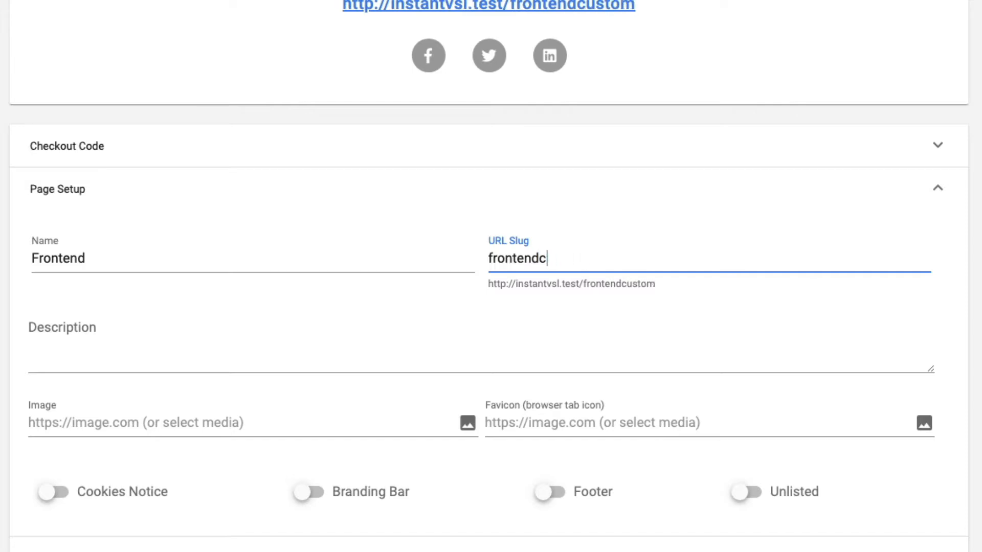
key("BackSpace")
scroll(620, 219, "up", 1)
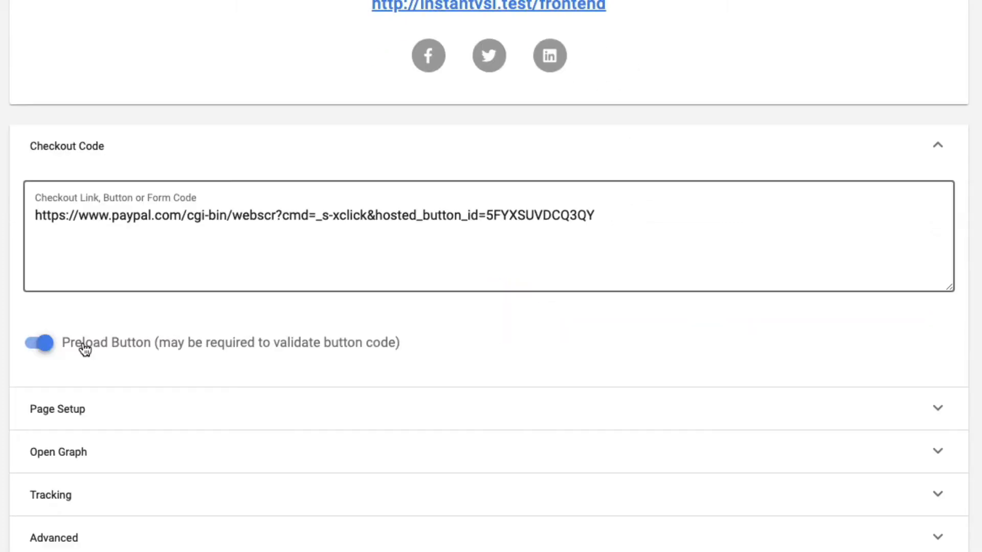
left_click(84, 349)
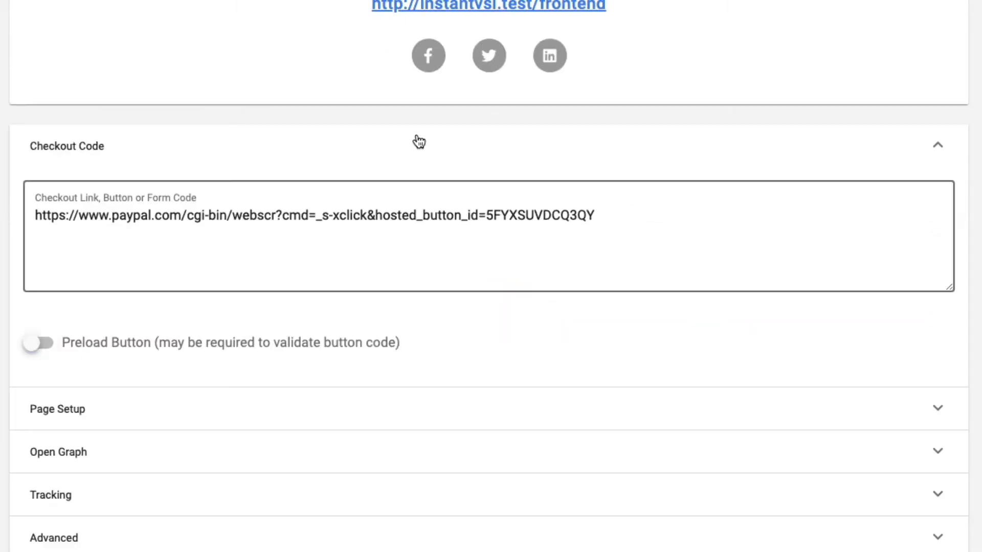
left_click(400, 405)
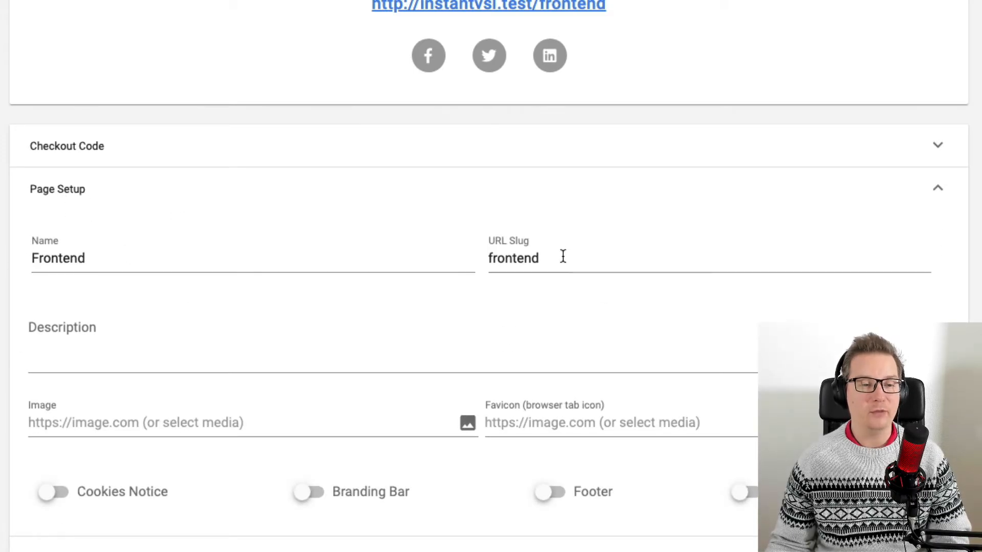
left_click(586, 257)
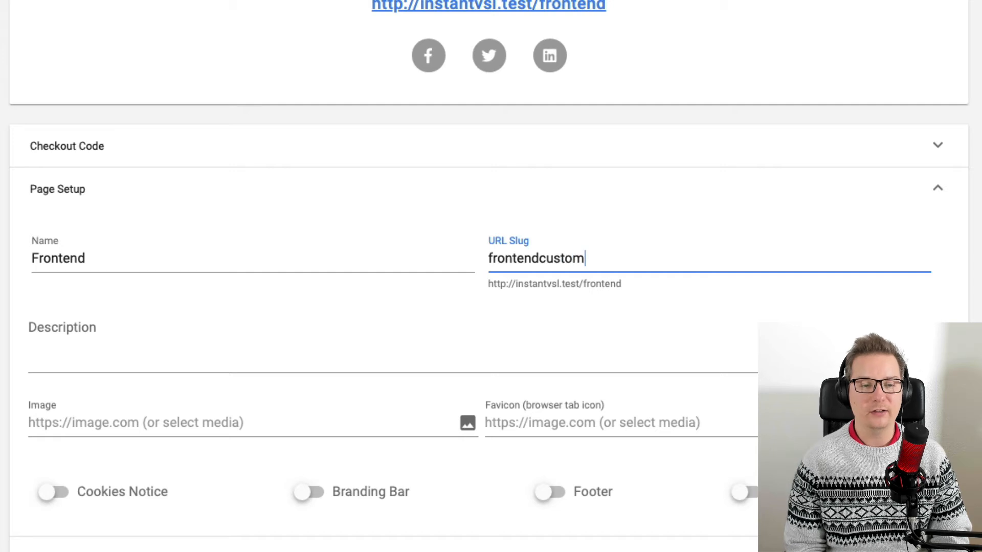
type("custom")
key("BackSpace")
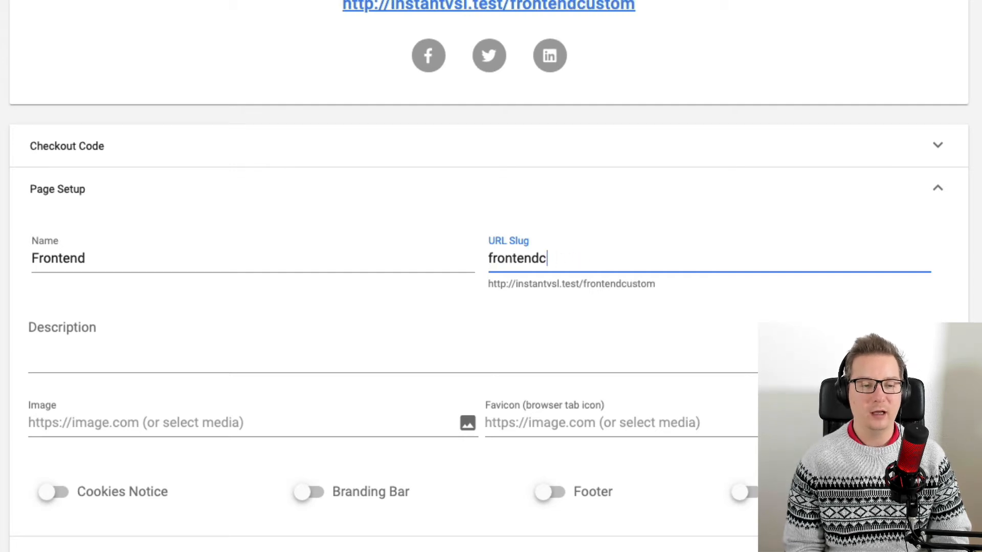
key("BackSpace")
Examine the Description, Image and Favicon fields in Page Setup.
scroll(621, 219, "up", 1)
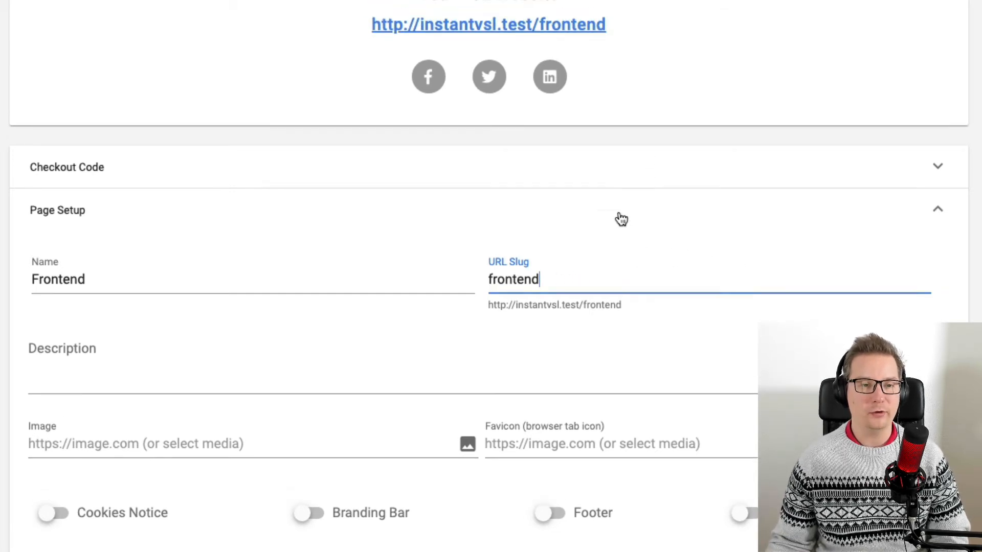
scroll(621, 218, "up", 1)
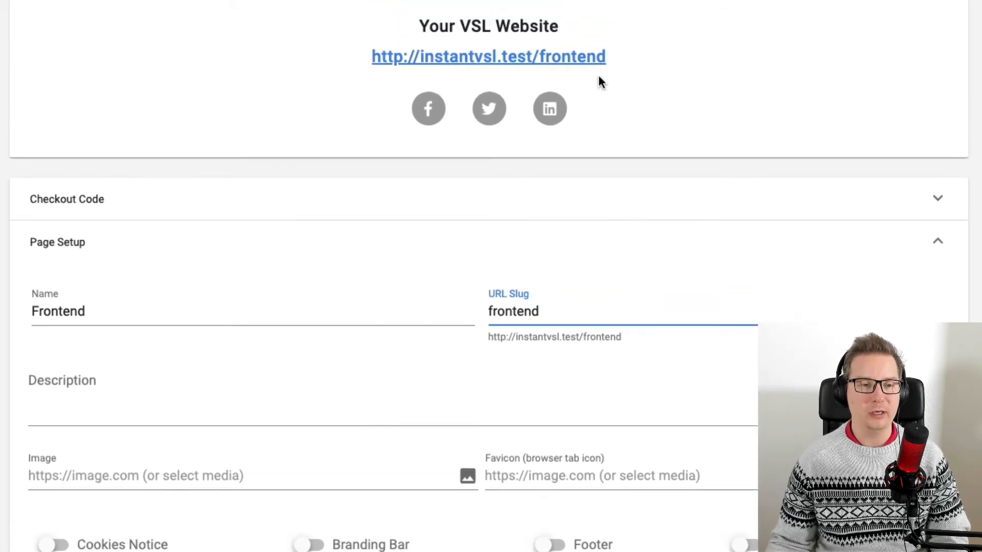
left_click(884, 306)
scroll(665, 327, "down", 1)
left_click(438, 349)
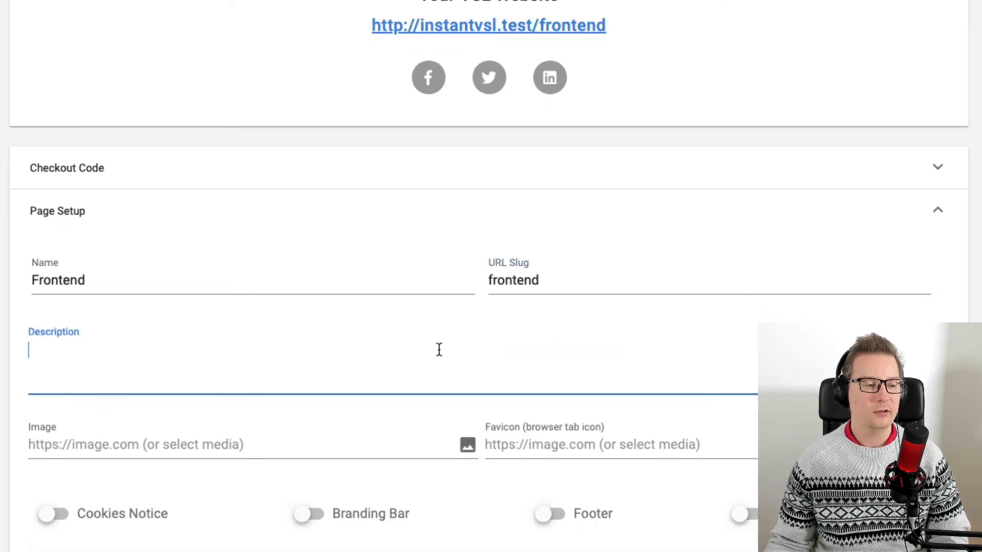
scroll(409, 353, "down", 5)
scroll(281, 330, "up", 1)
left_click(139, 246)
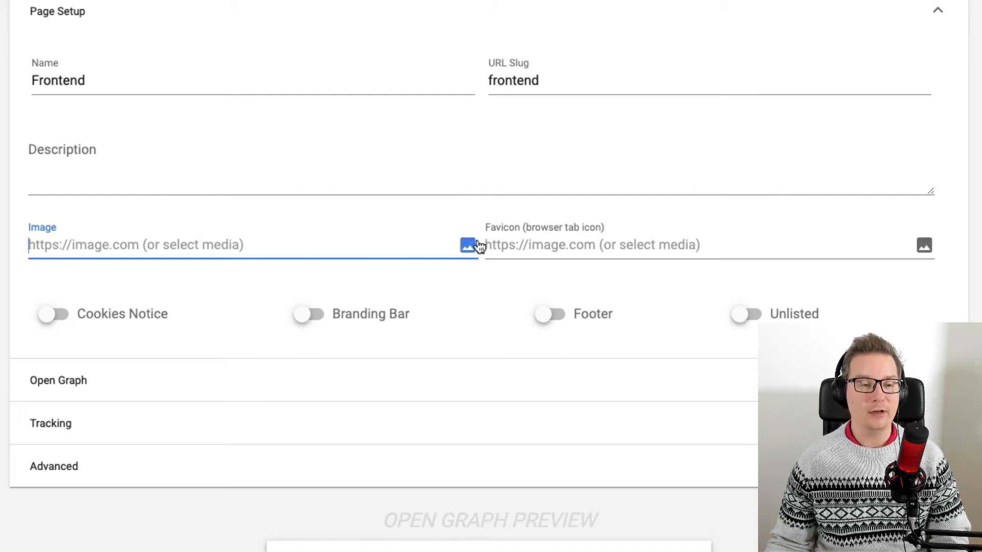
scroll(779, 265, "down", 1)
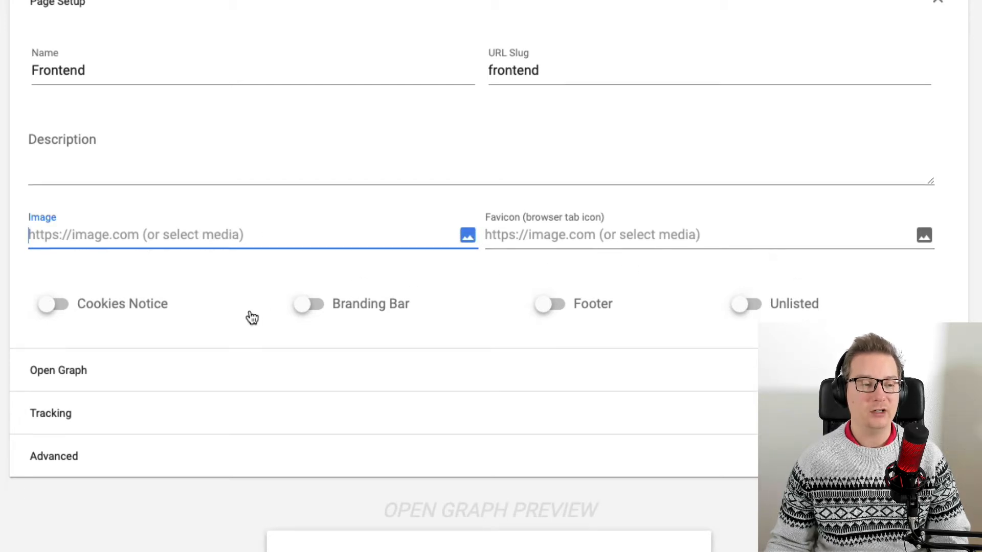
Enable the Cookies Notice option in Page Setup.
left_click(148, 305)
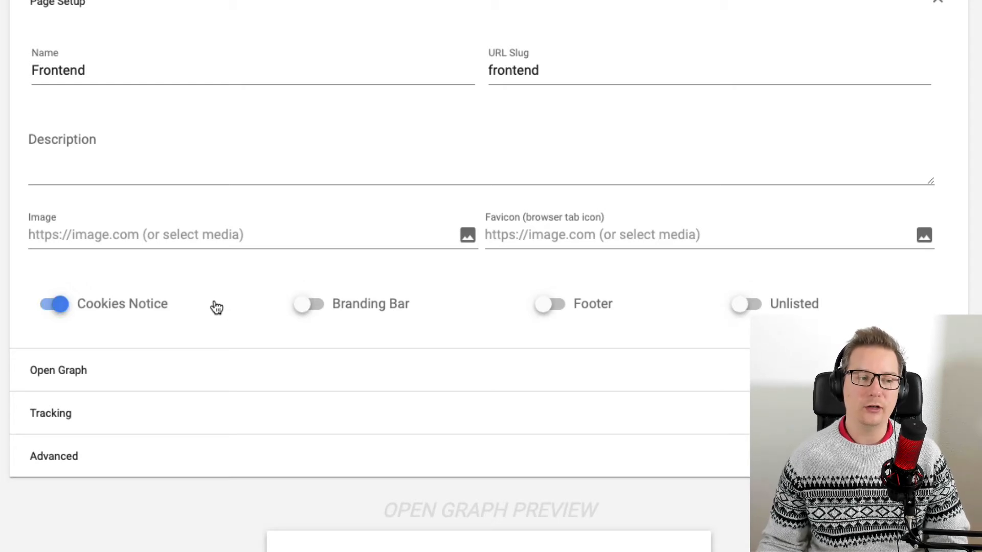
left_click(140, 305)
left_click(99, 303)
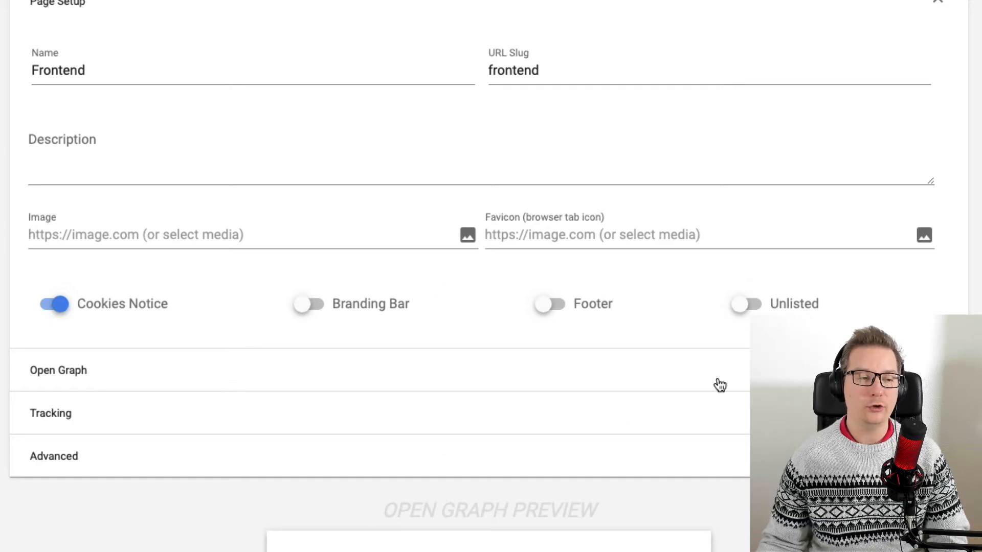
scroll(537, 307, "up", 7)
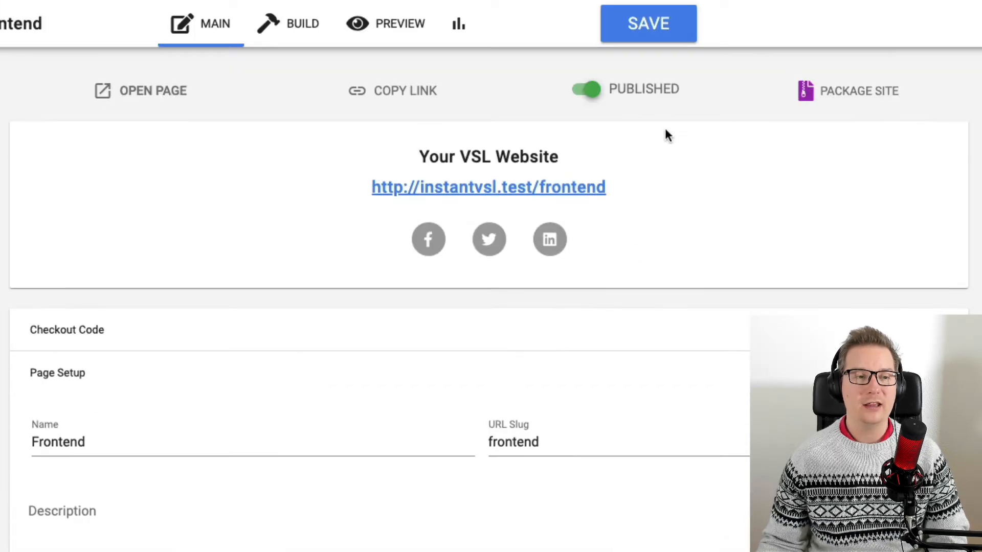
scroll(614, 287, "down", 14)
scroll(561, 271, "up", 7)
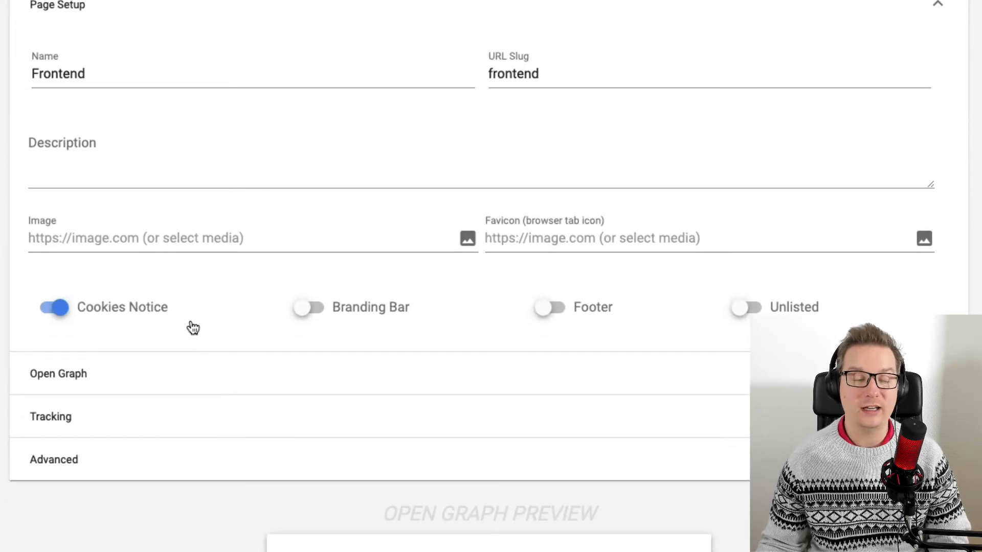
Enable the Footer option and open its settings section.
left_click(382, 312)
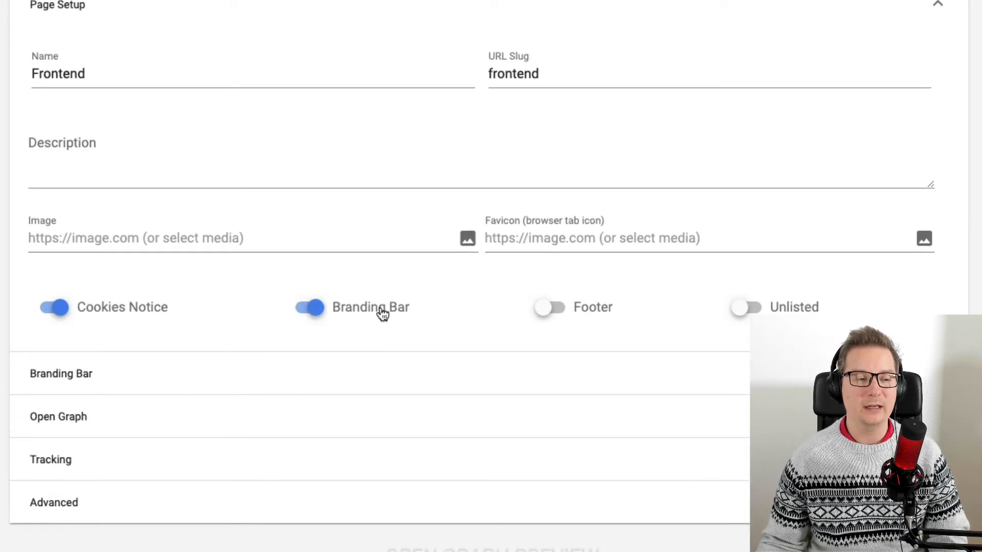
left_click(378, 313)
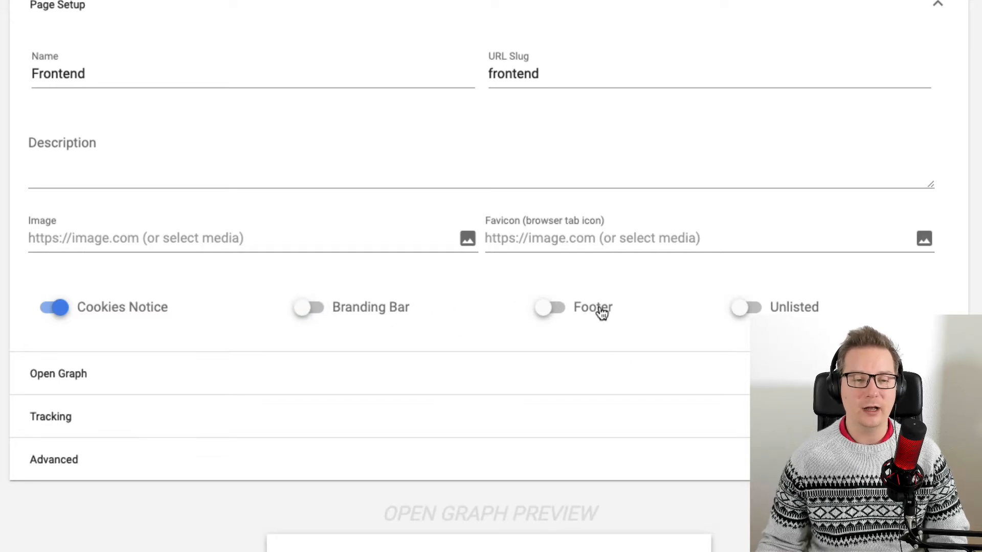
left_click(599, 310)
left_click(621, 376)
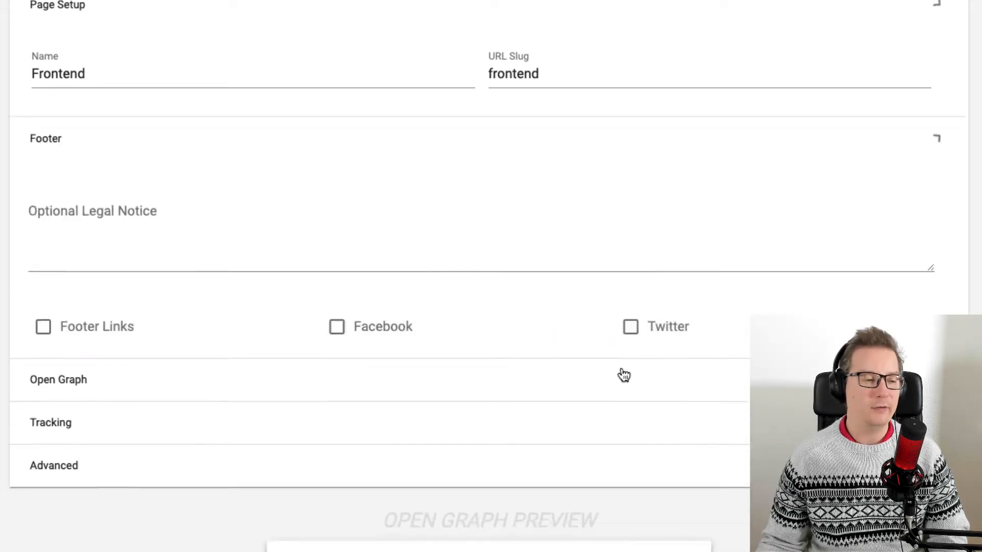
Try the Footer Links menu and Facebook options in the footer settings, then clear them.
left_click(108, 236)
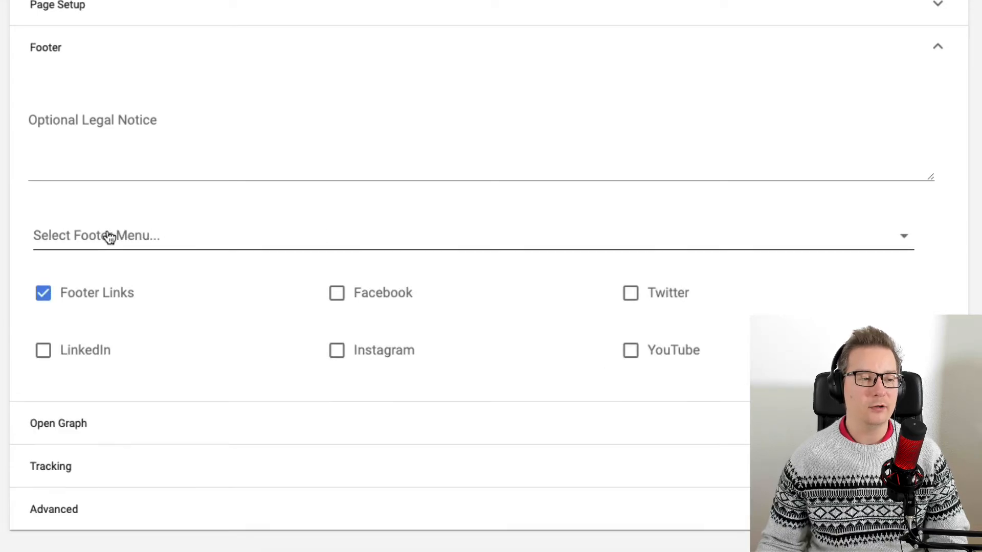
left_click(191, 236)
left_click(194, 306)
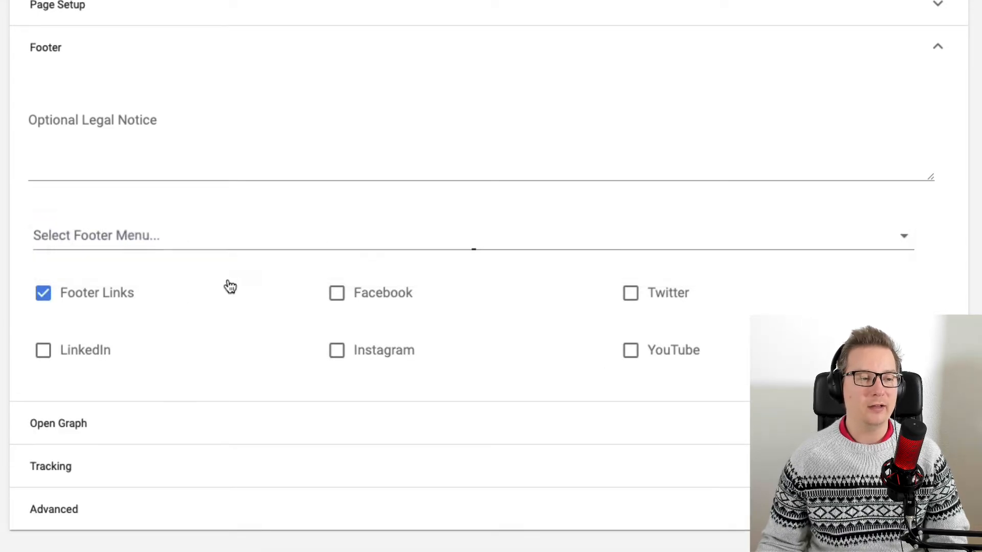
scroll(228, 285, "up", 1)
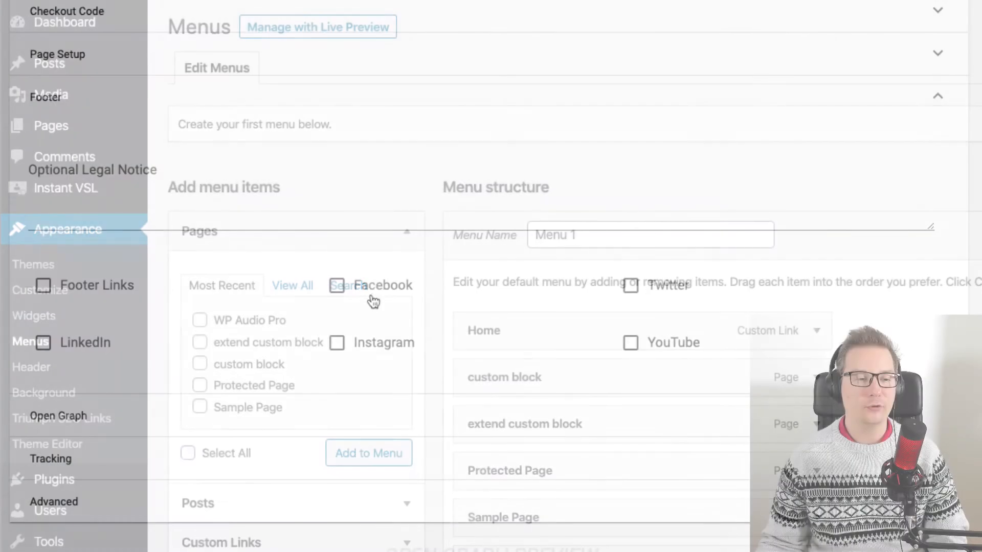
left_click(386, 291)
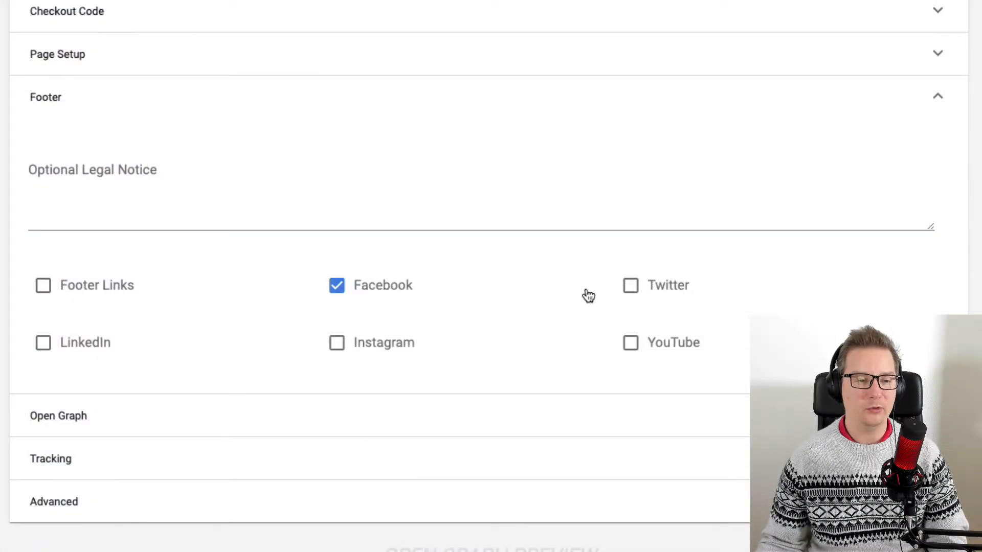
left_click(398, 289)
scroll(440, 340, "up", 1)
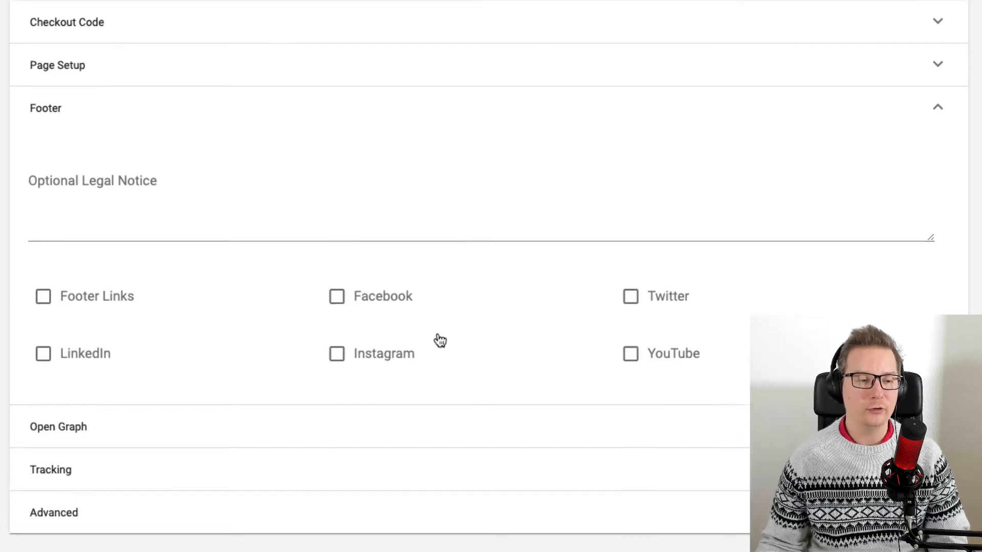
scroll(440, 340, "up", 1)
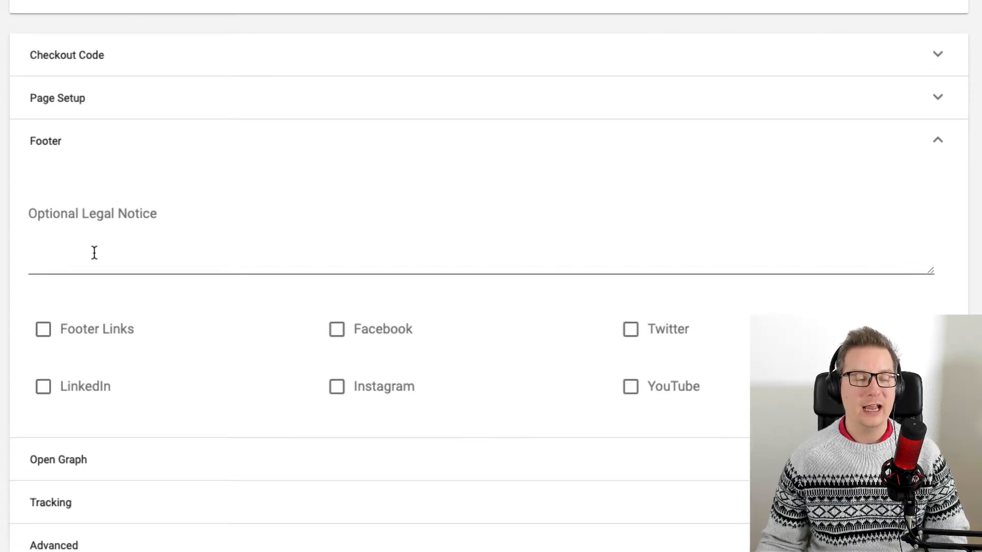
scroll(94, 252, "up", 5)
scroll(743, 412, "down", 1)
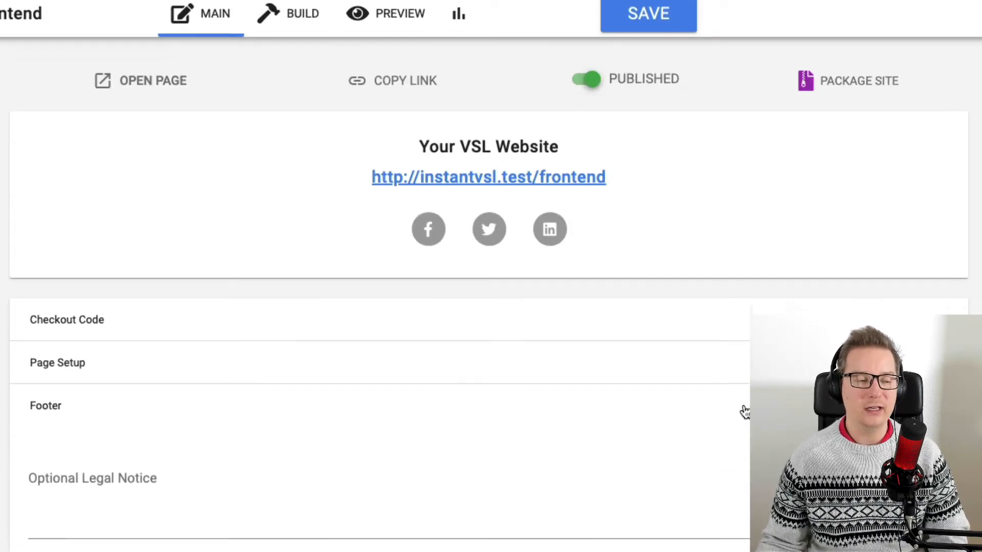
Open the Open Graph section and examine its Title, Image and Description fields and the preview card.
scroll(743, 411, "down", 4)
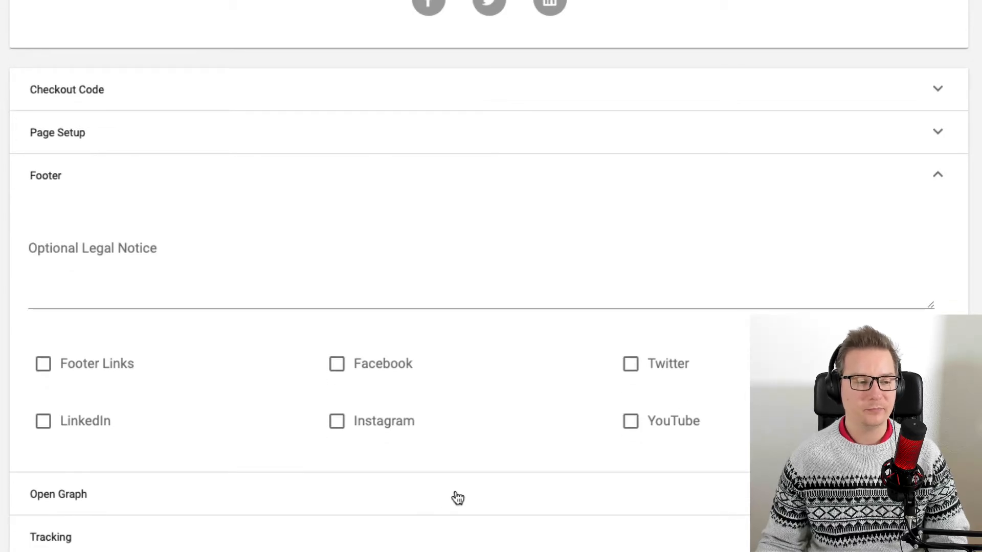
left_click(454, 497)
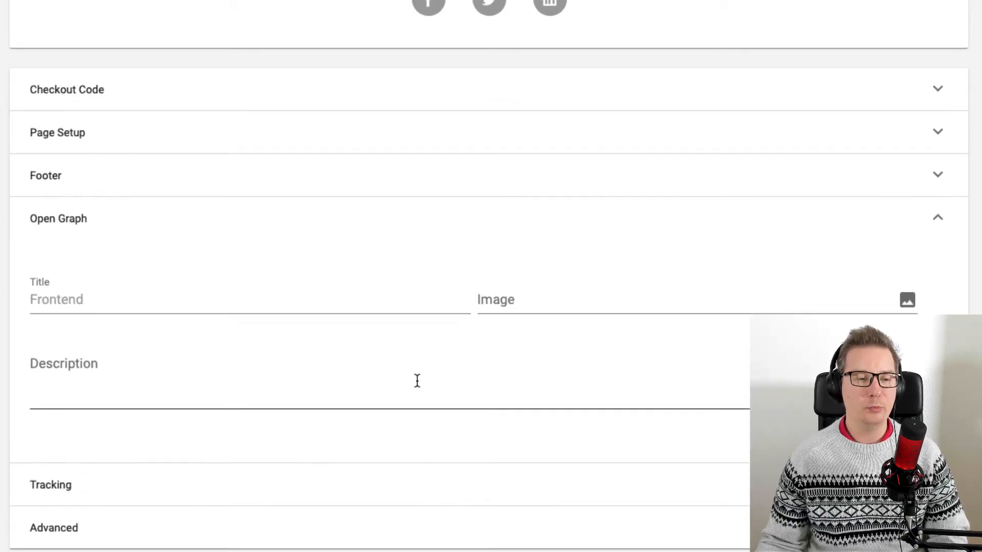
scroll(210, 346, "down", 3)
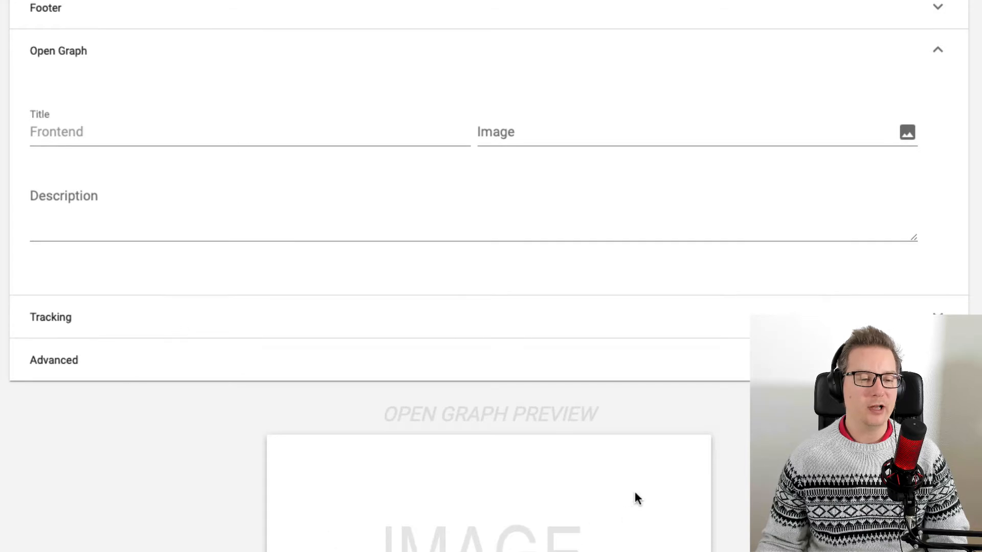
scroll(637, 498, "down", 4)
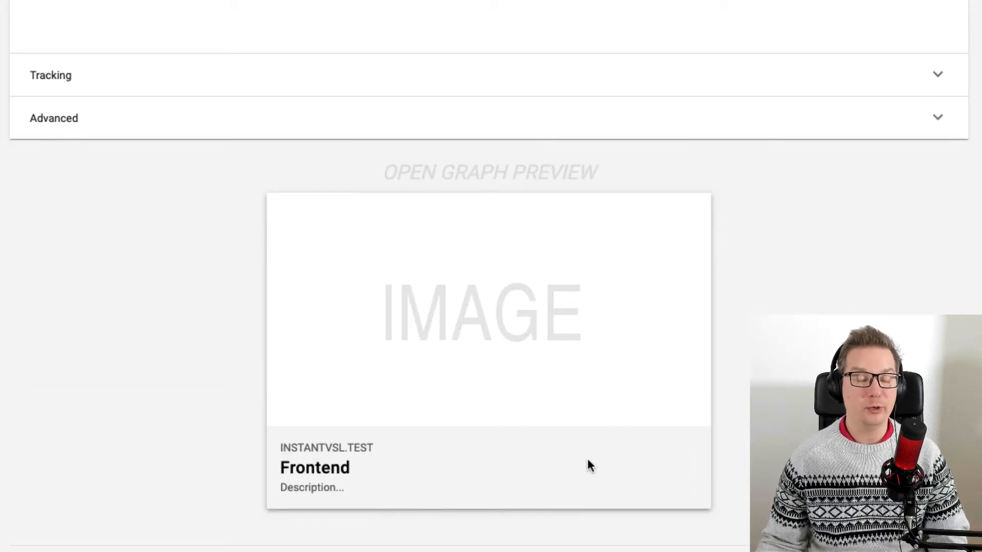
scroll(558, 451, "up", 3)
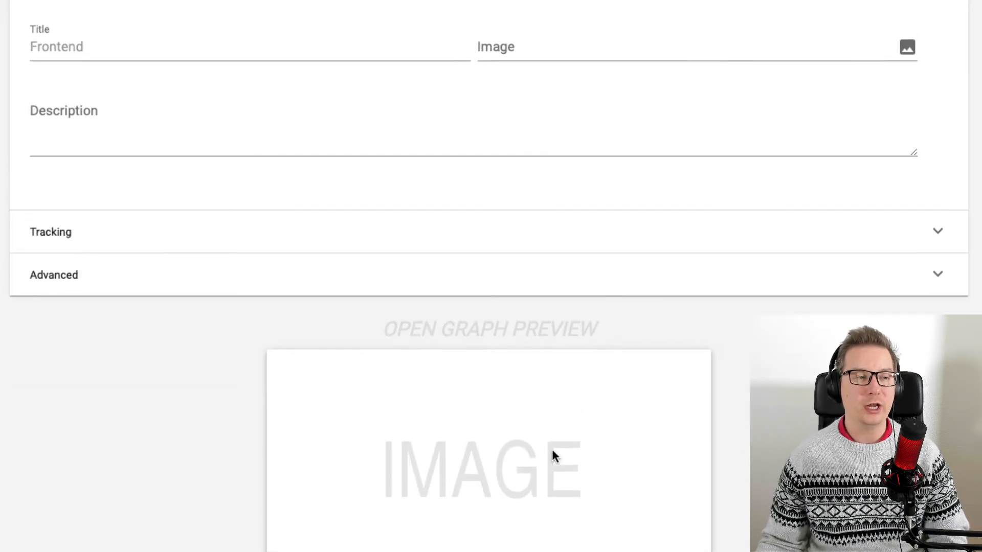
scroll(551, 451, "up", 1)
scroll(696, 483, "down", 3)
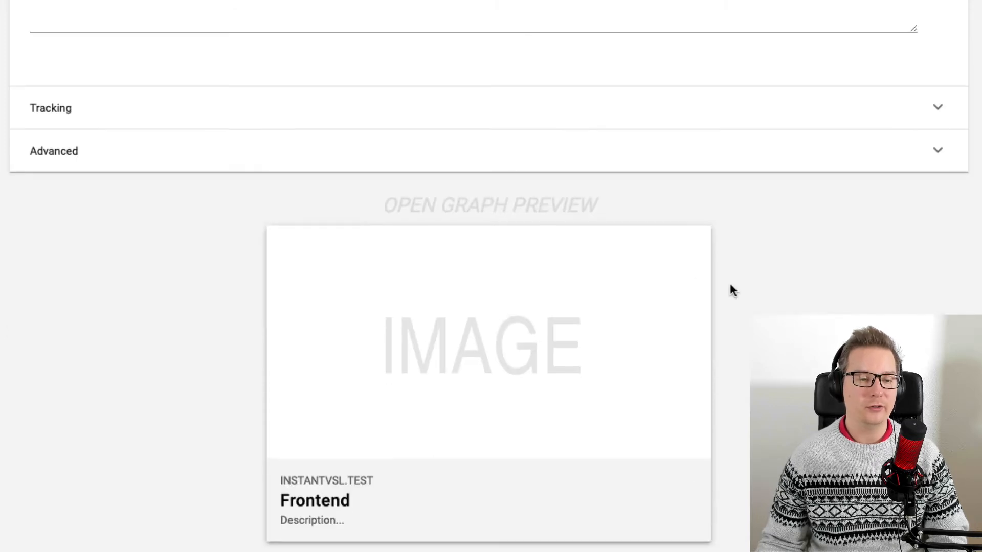
scroll(548, 531, "up", 1)
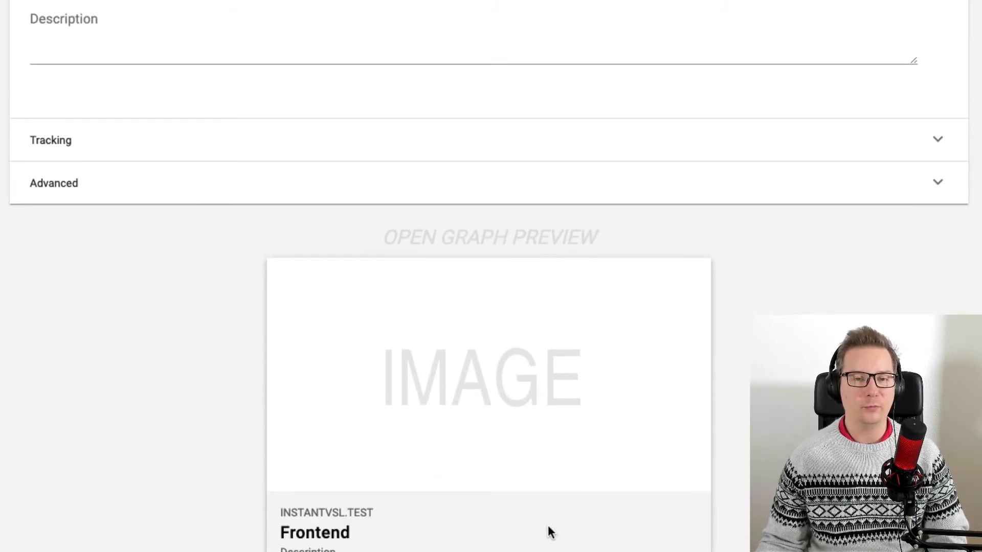
scroll(548, 532, "up", 5)
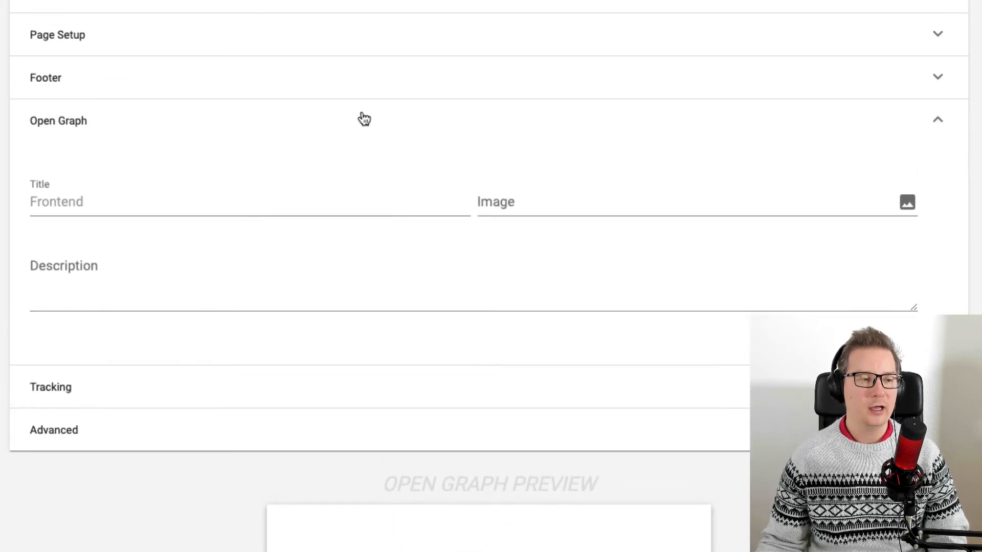
Examine the Tracking section's Google Analytics and Facebook Pixel ID fields and the Advanced section.
left_click(364, 120)
left_click(298, 163)
scroll(325, 219, "up", 1)
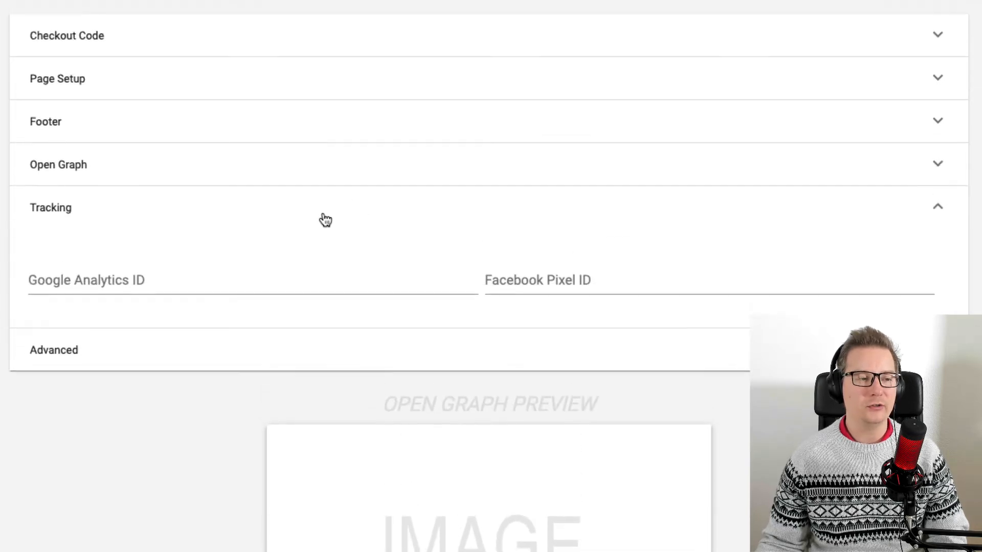
left_click(230, 275)
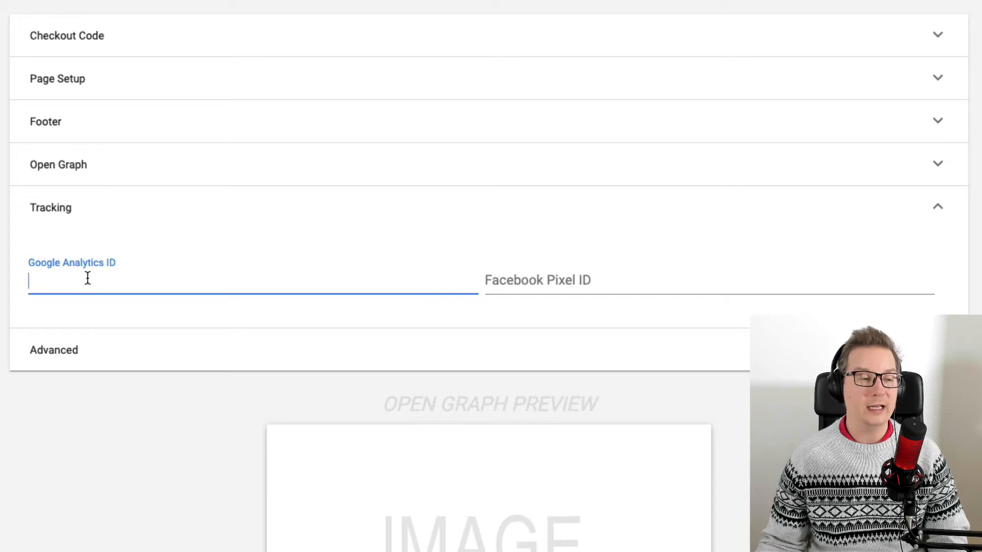
left_click(577, 278)
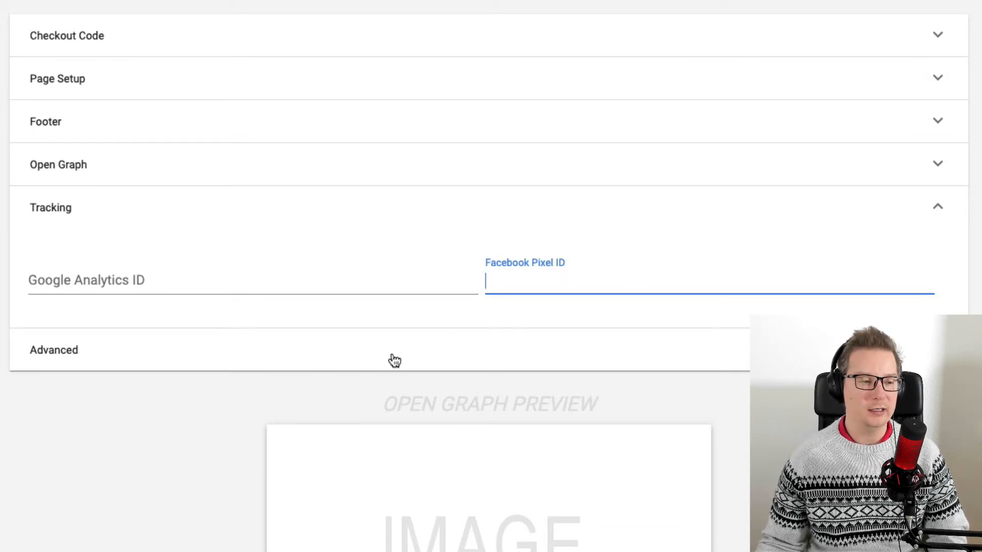
left_click(321, 358)
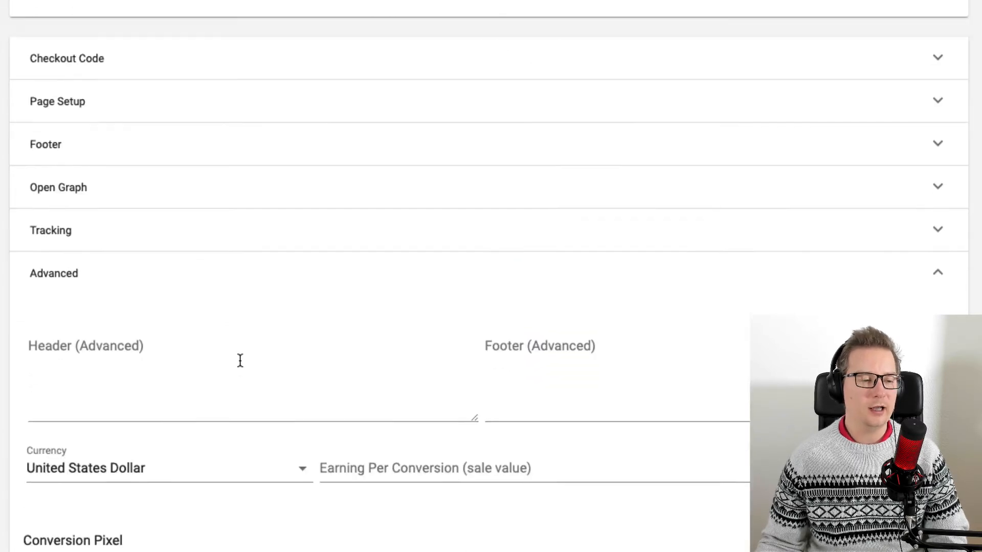
left_click(98, 270)
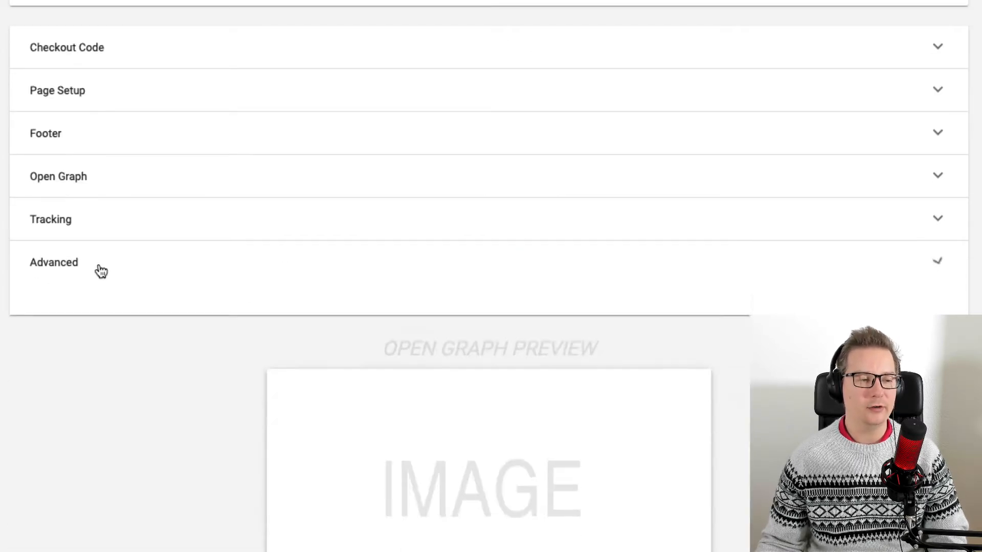
Switch to the page builder, open the video block's settings and increase its shadow.
scroll(261, 366, "up", 5)
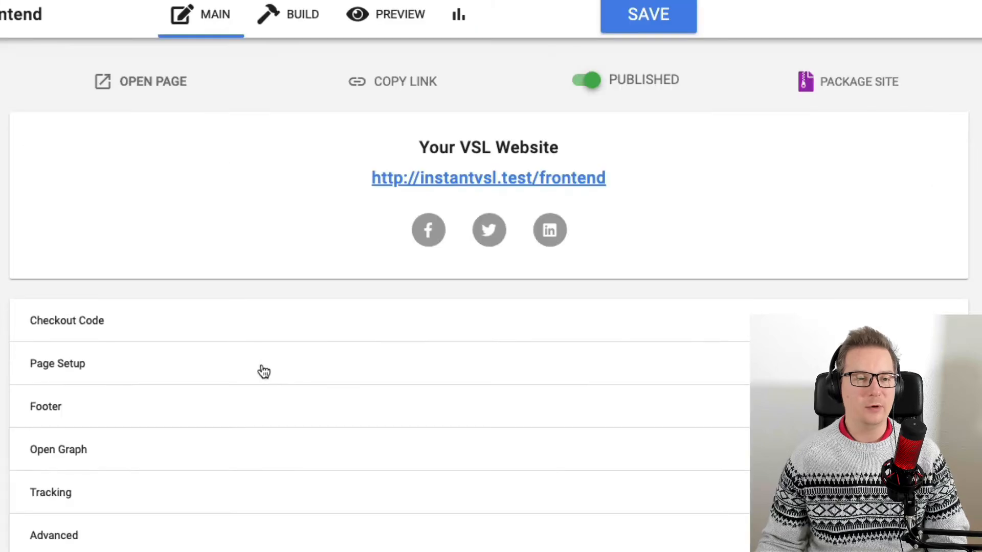
left_click(315, 9)
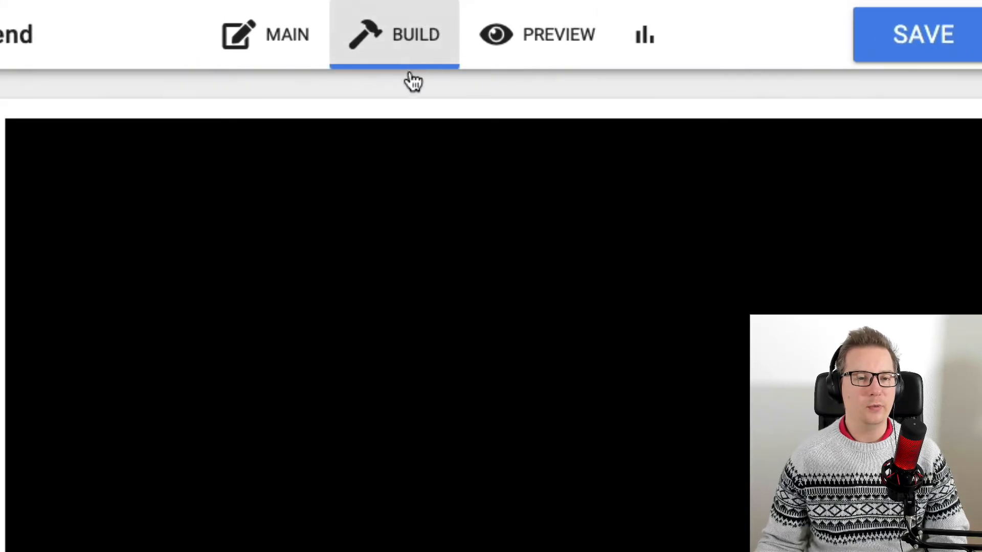
scroll(959, 168, "down", 2)
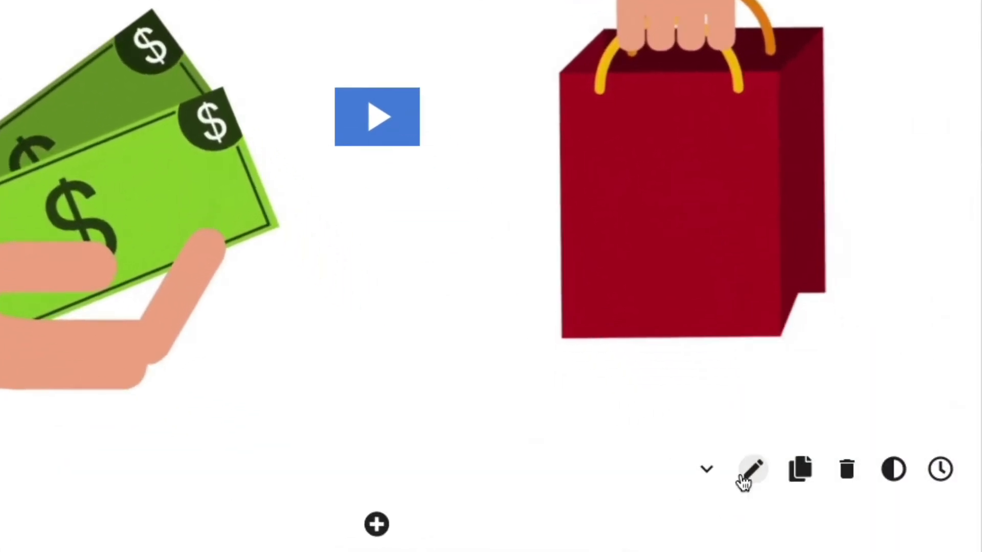
left_click(753, 470)
scroll(762, 377, "down", 8)
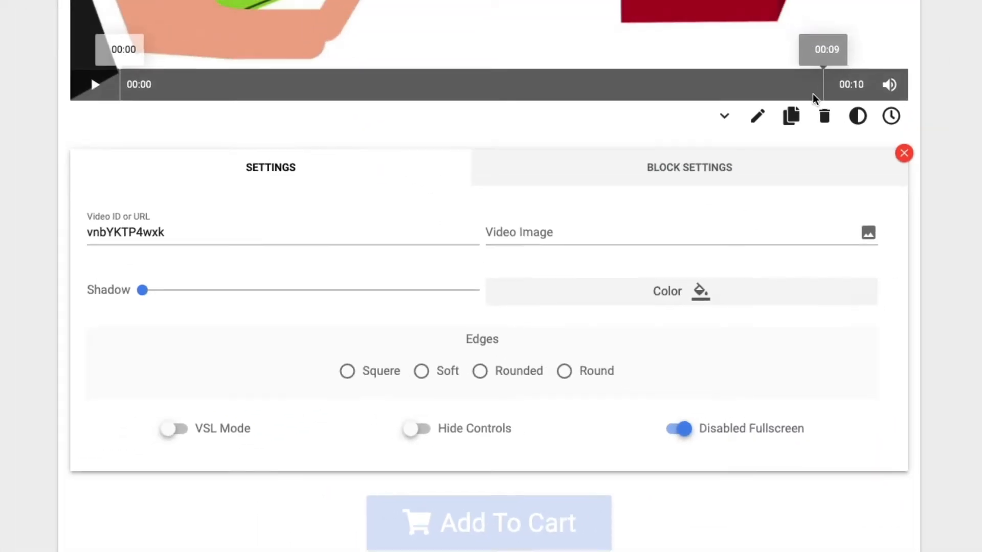
scroll(898, 361, "up", 7)
scroll(898, 361, "up", 1)
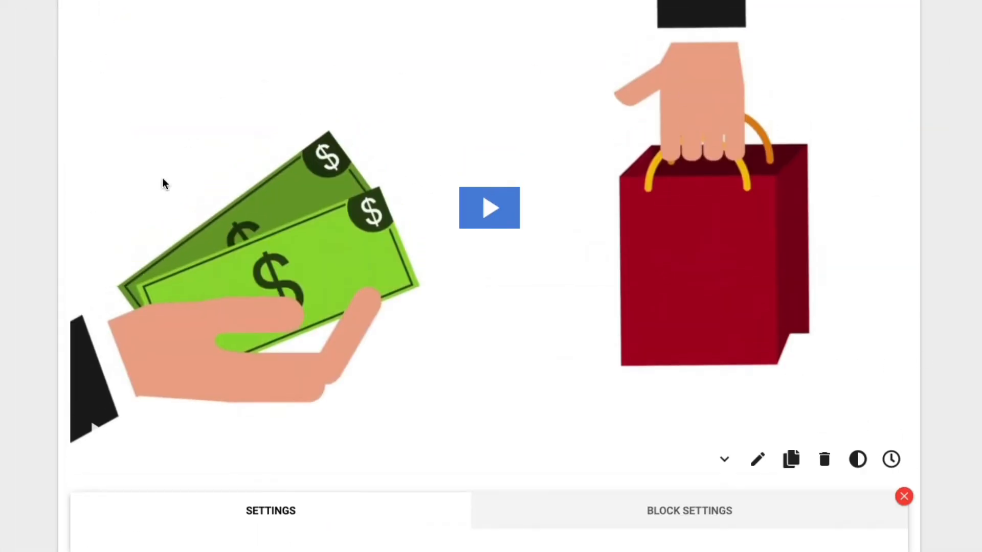
scroll(565, 256, "down", 8)
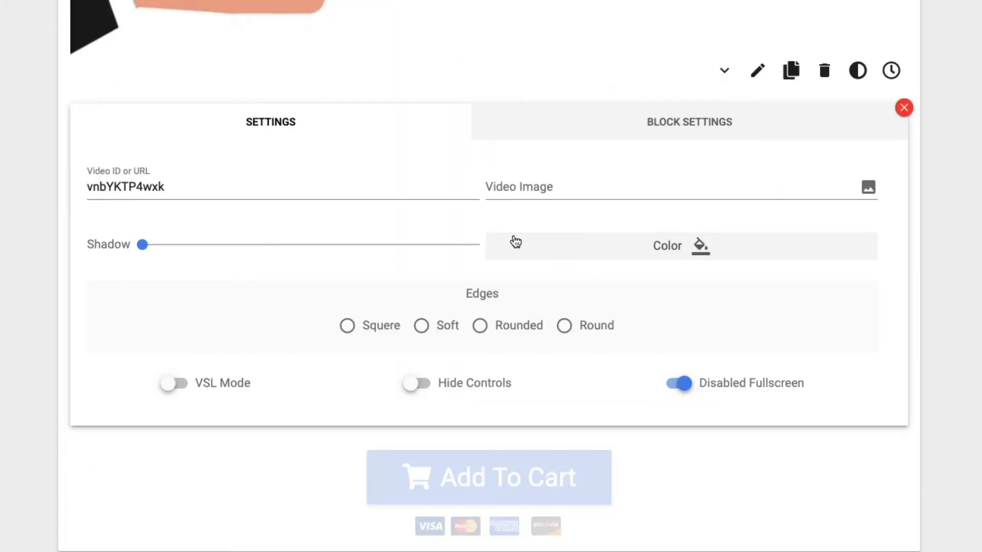
scroll(468, 336, "up", 3)
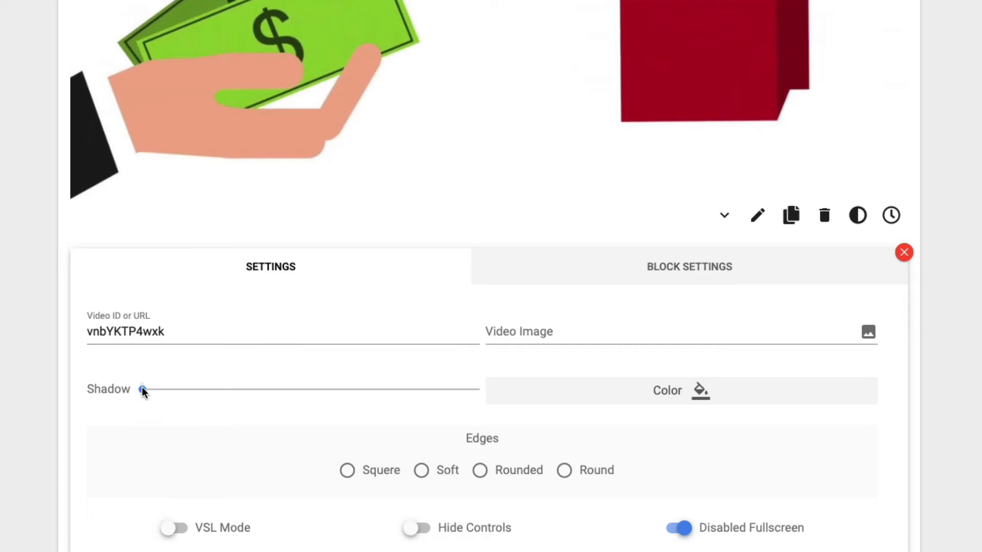
left_click_drag(143, 391, 226, 391)
Set the video block's edges to Rounded.
scroll(875, 185, "up", 6)
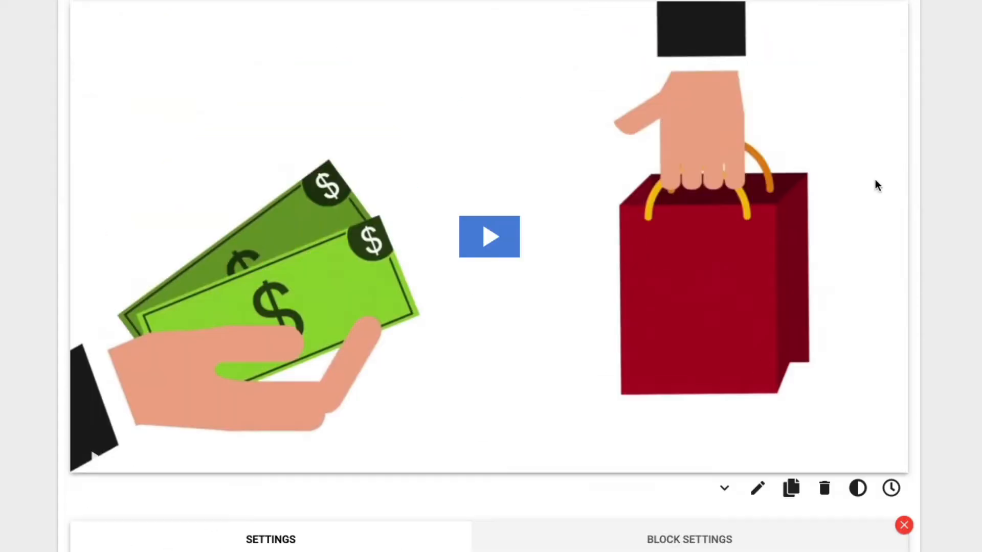
scroll(145, 92, "down", 9)
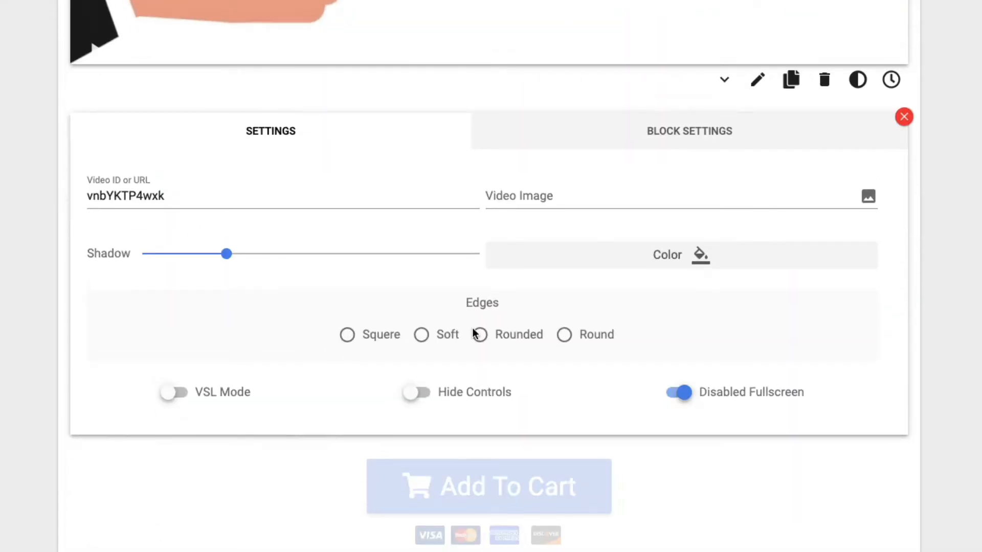
left_click(514, 336)
Play the video in the builder to preview it.
scroll(873, 144, "up", 3)
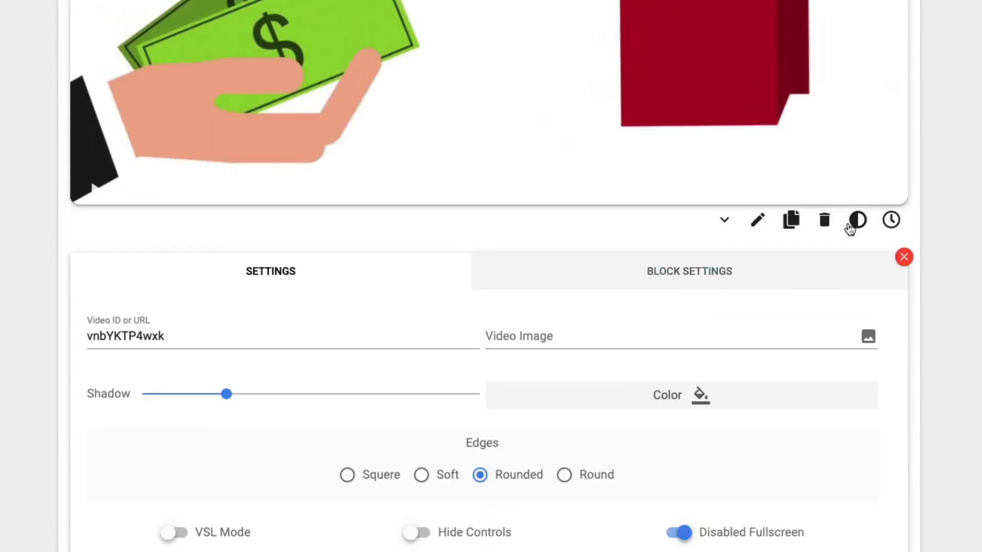
scroll(454, 361, "down", 1)
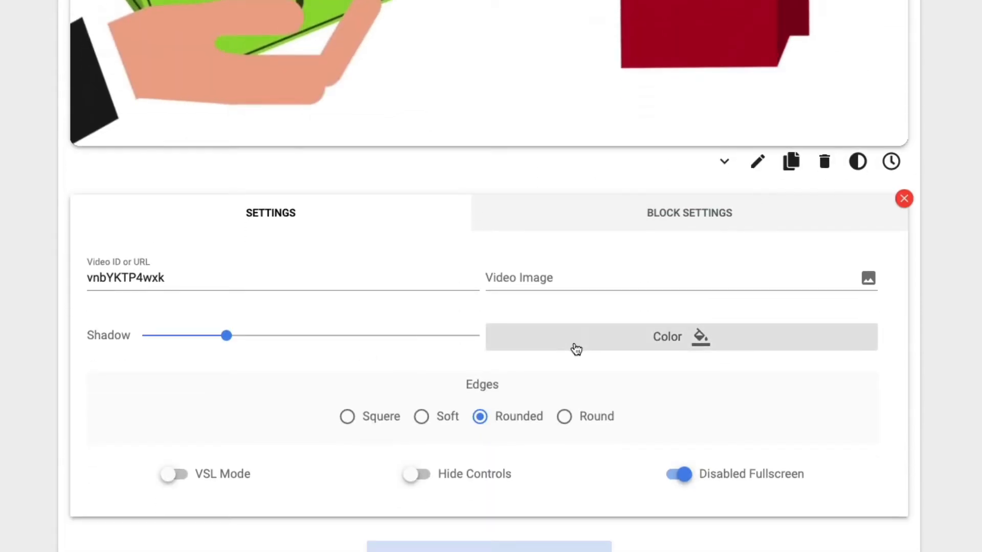
scroll(576, 348, "up", 7)
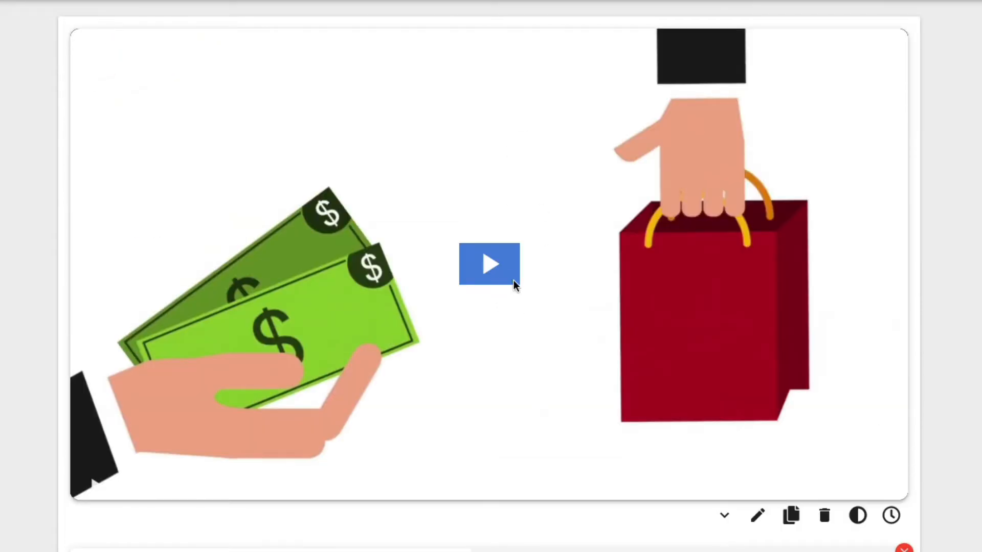
left_click(513, 282)
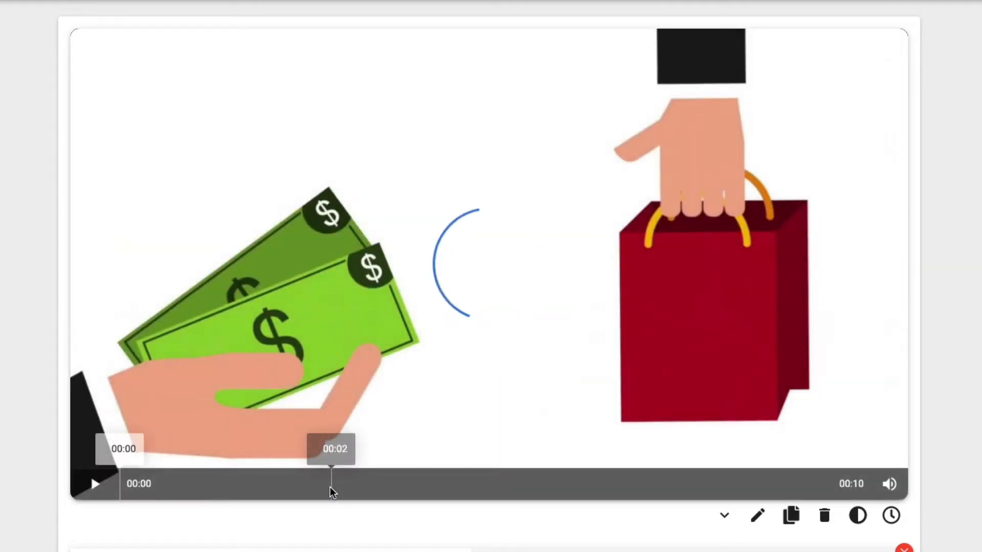
scroll(547, 336, "down", 9)
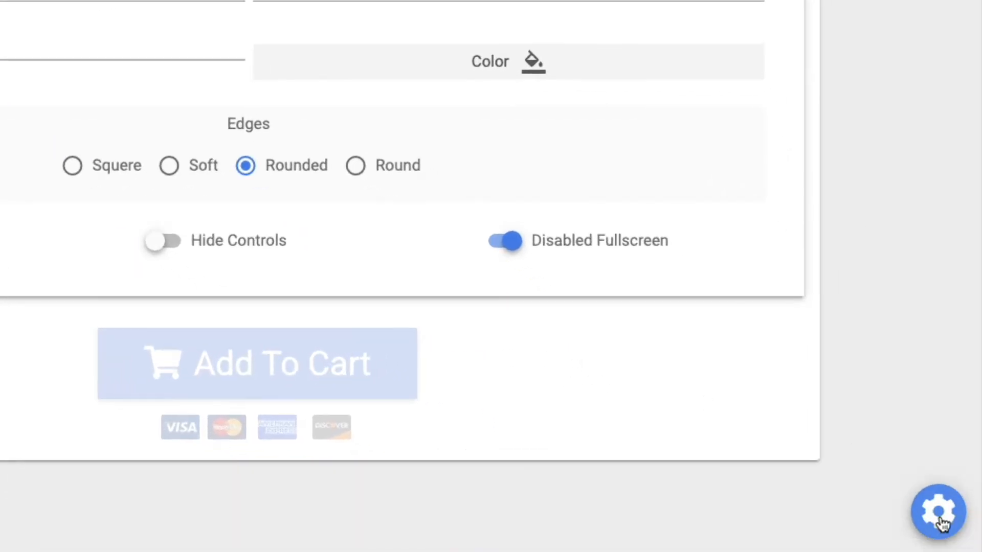
Open the page-wide settings and inspect the Theme Color picker without changing it.
left_click(943, 523)
left_click(671, 377)
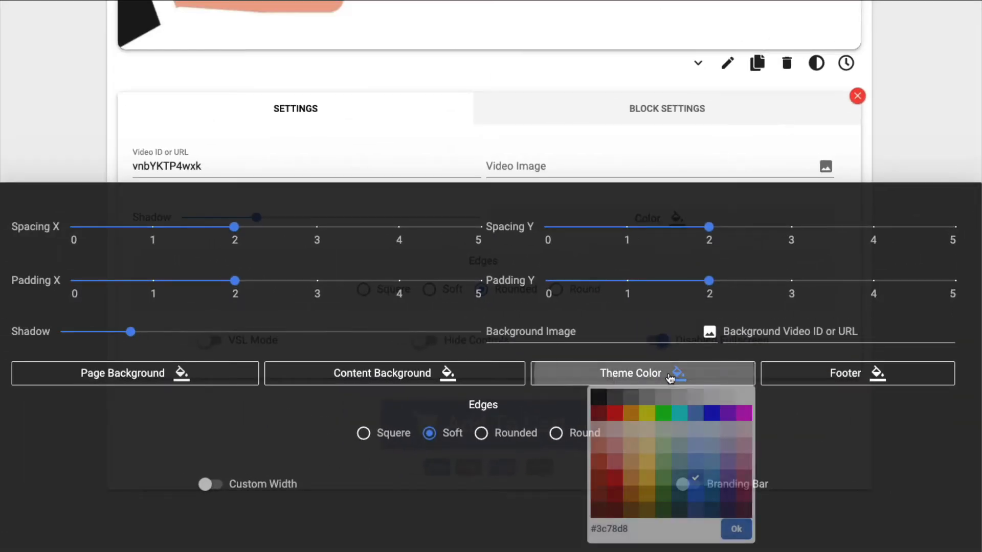
left_click(652, 530)
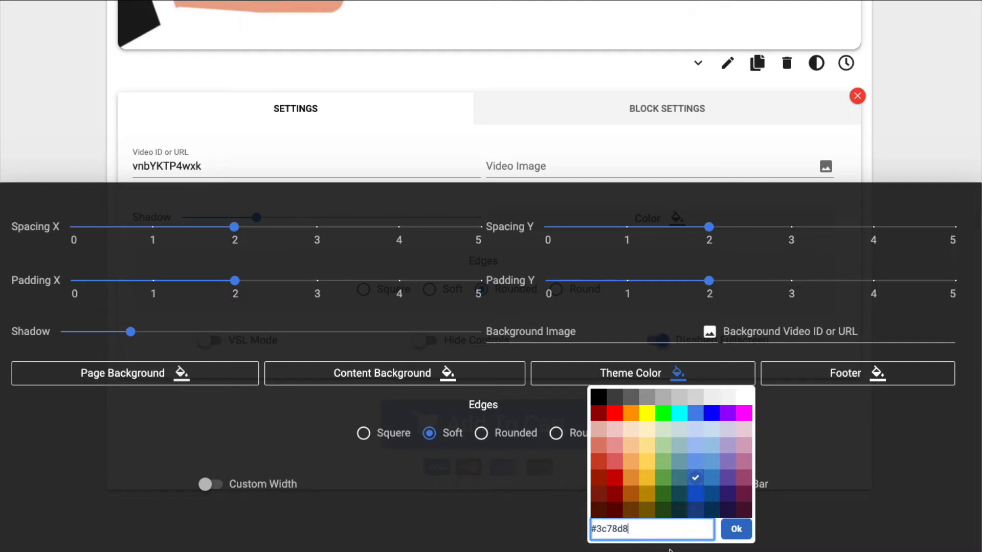
left_click(909, 83)
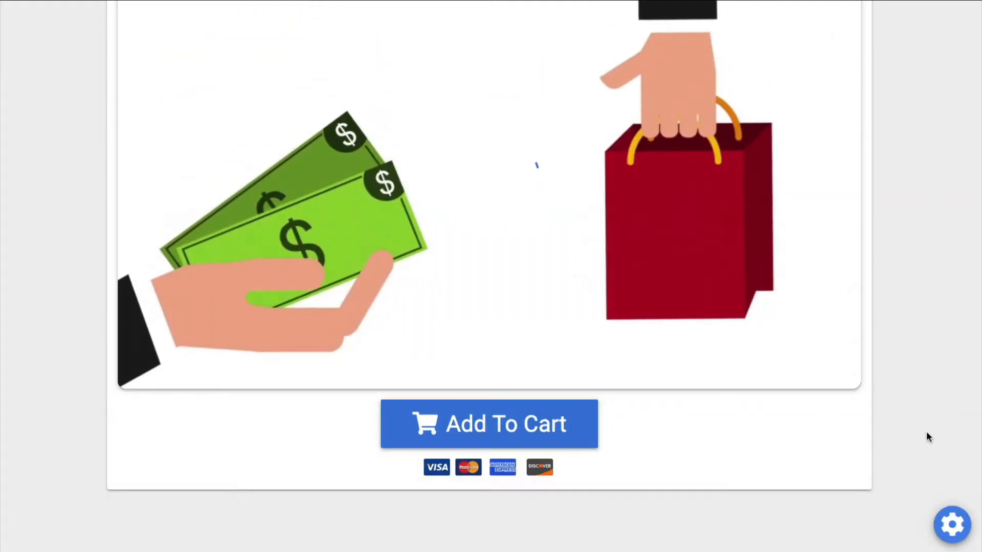
Close the video block's settings and open the Add To Cart button's settings.
mouse_move(723, 435)
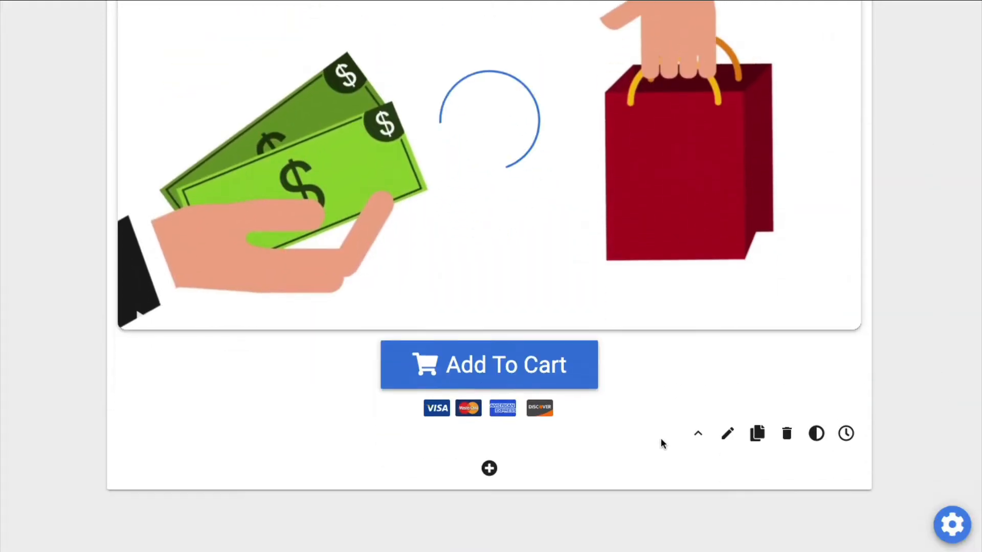
left_click(535, 297)
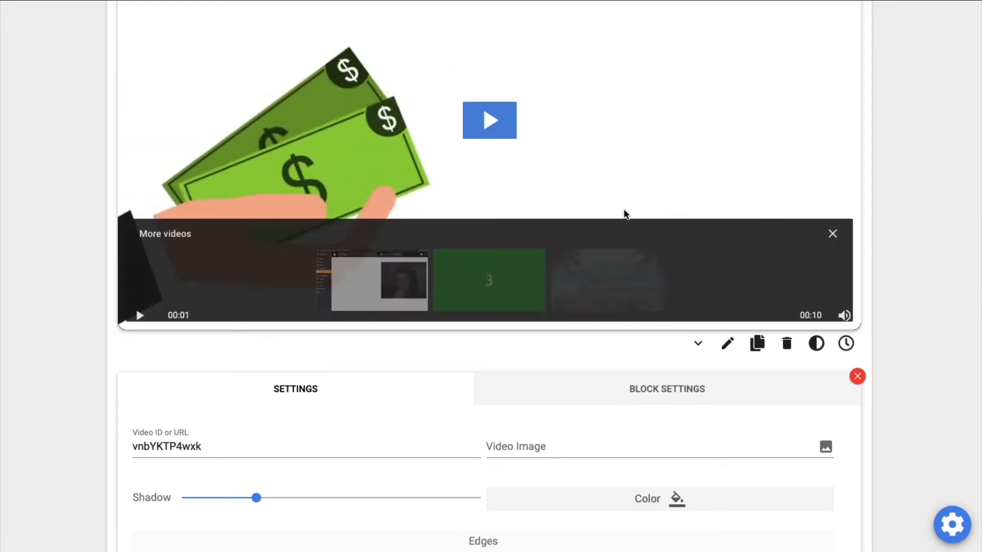
scroll(869, 384, "down", 1)
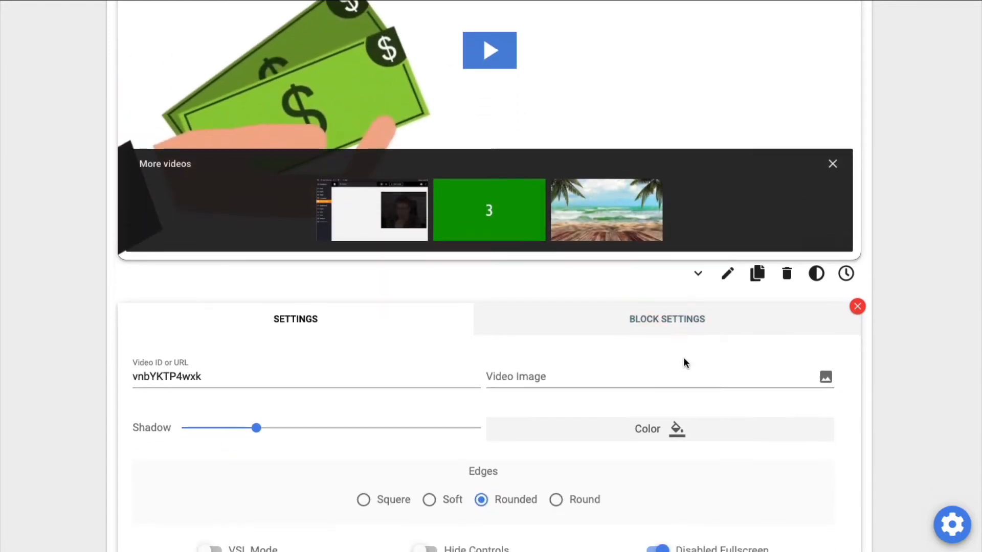
left_click(856, 304)
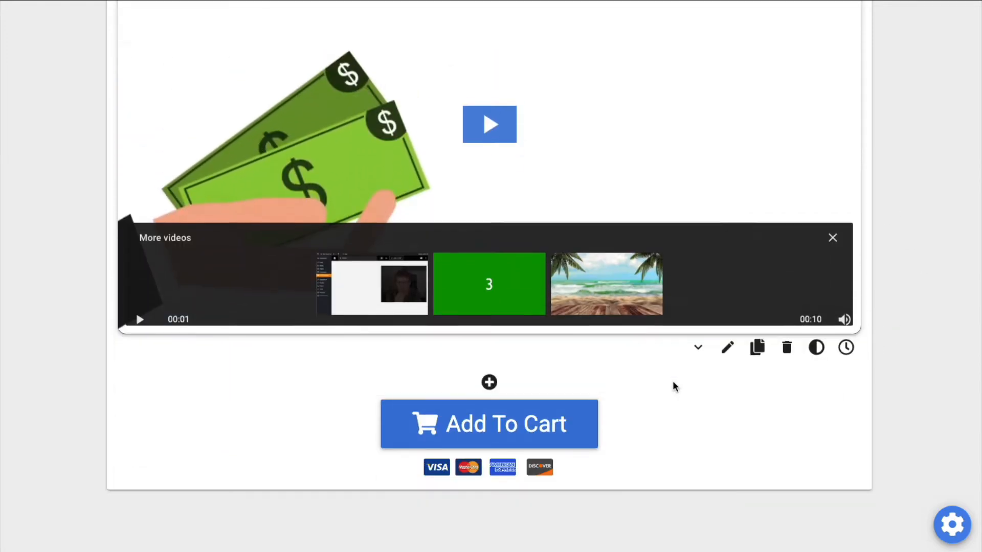
left_click(610, 383)
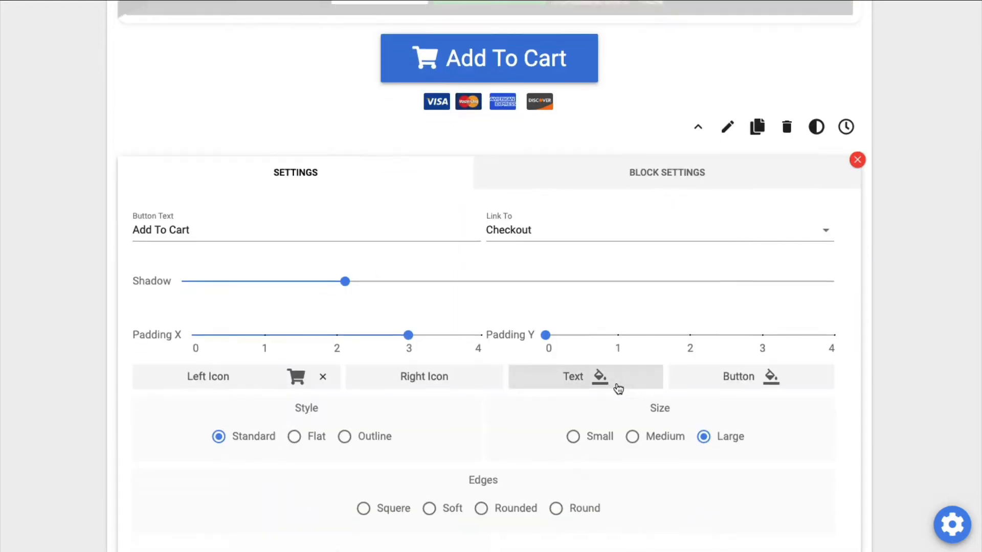
Change the button text to Buy Now.
left_click(230, 245)
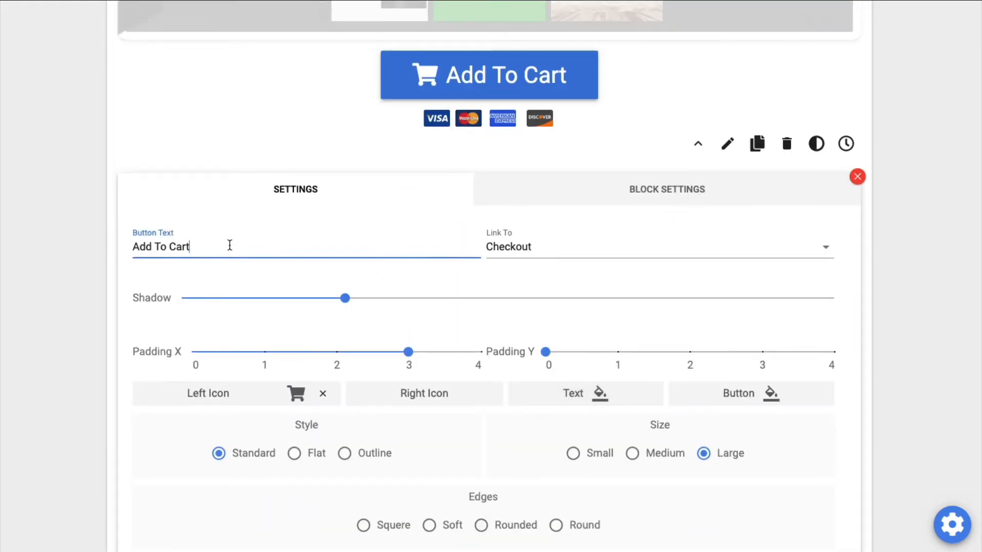
key("ctrl+a")
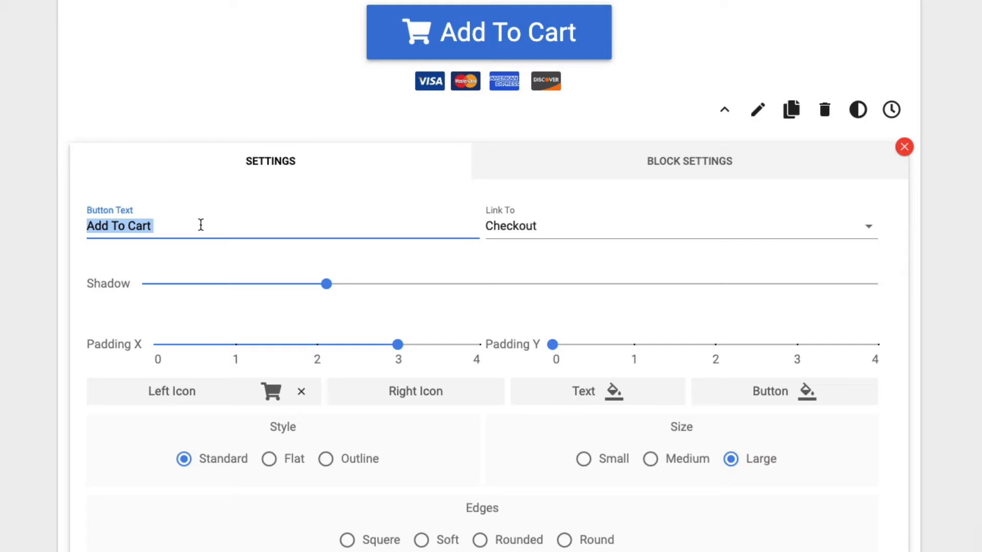
type("Buy")
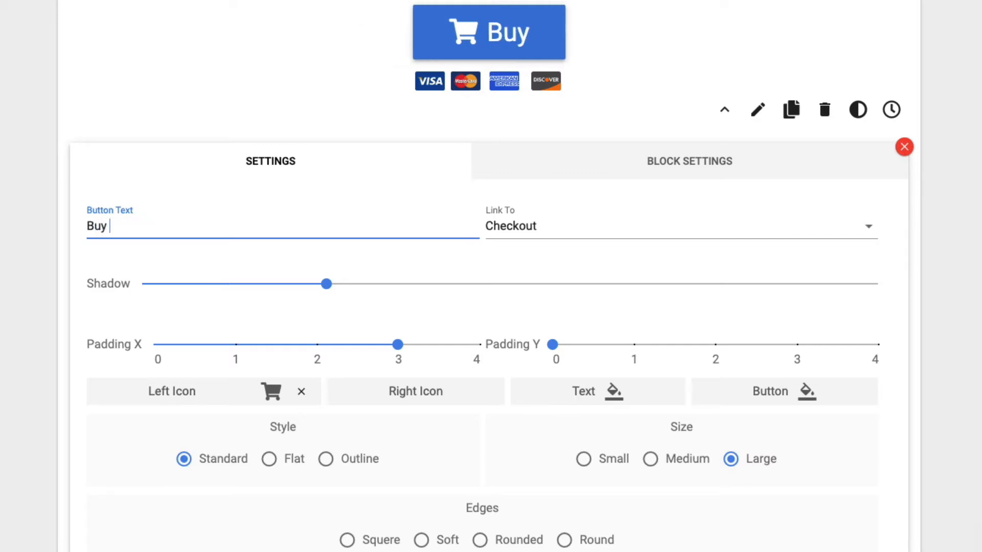
type(" Now")
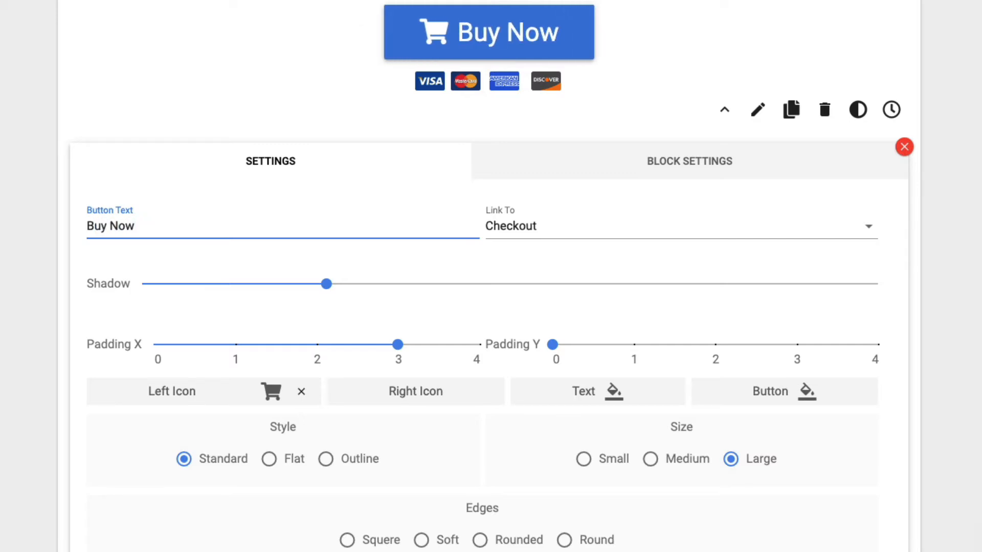
Examine the button's Link To options without changing the selected Checkout target.
left_click(578, 228)
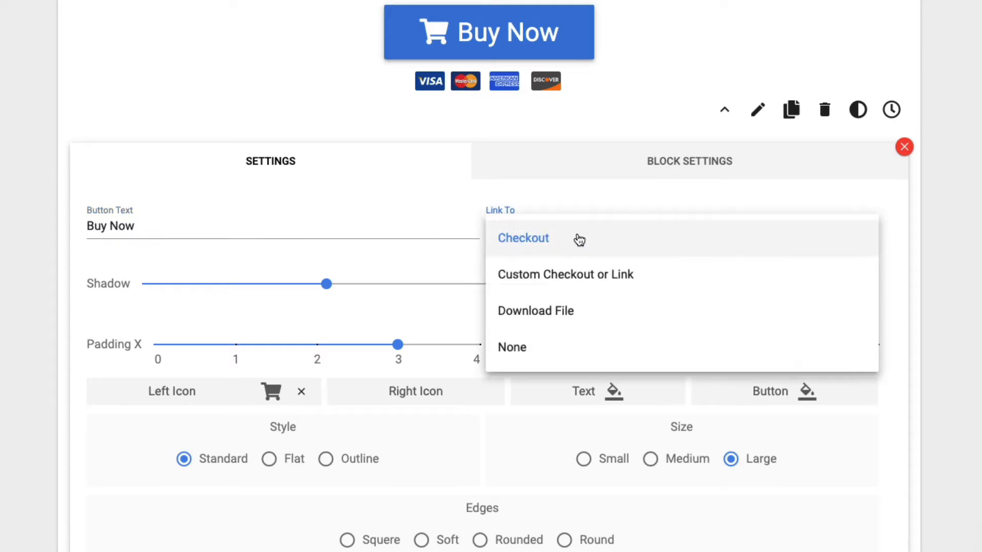
left_click(579, 240)
scroll(609, 236, "up", 10)
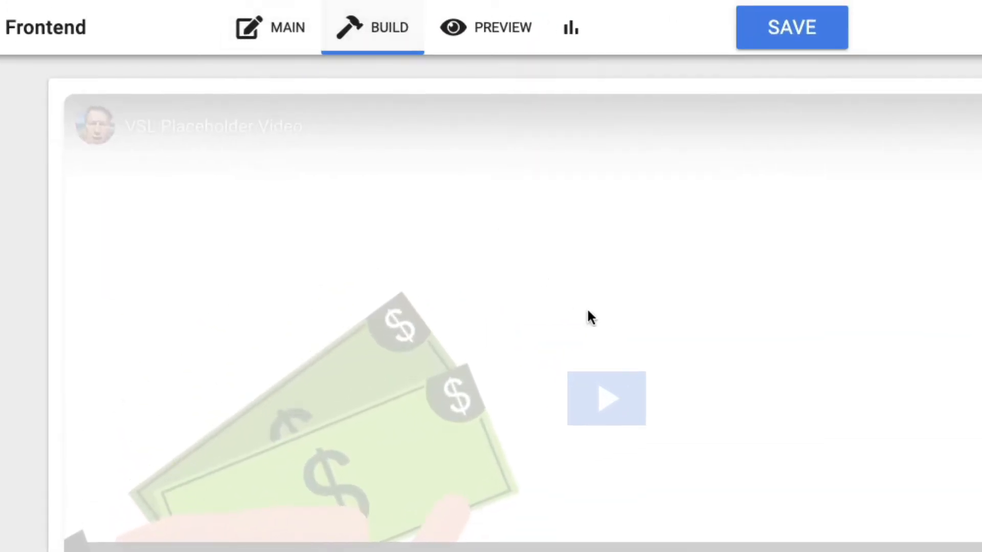
scroll(577, 302, "down", 10)
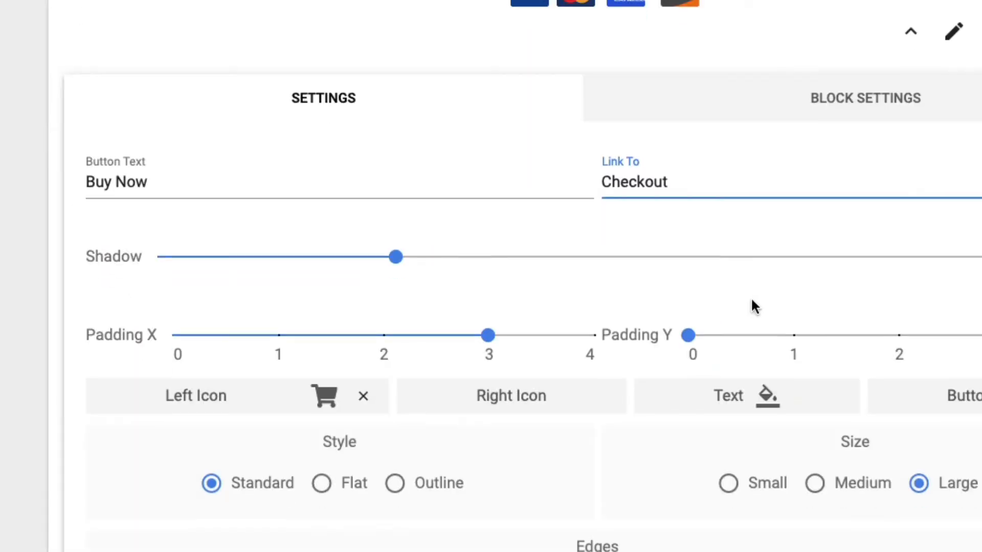
scroll(593, 100, "down", 2)
scroll(595, 105, "up", 3)
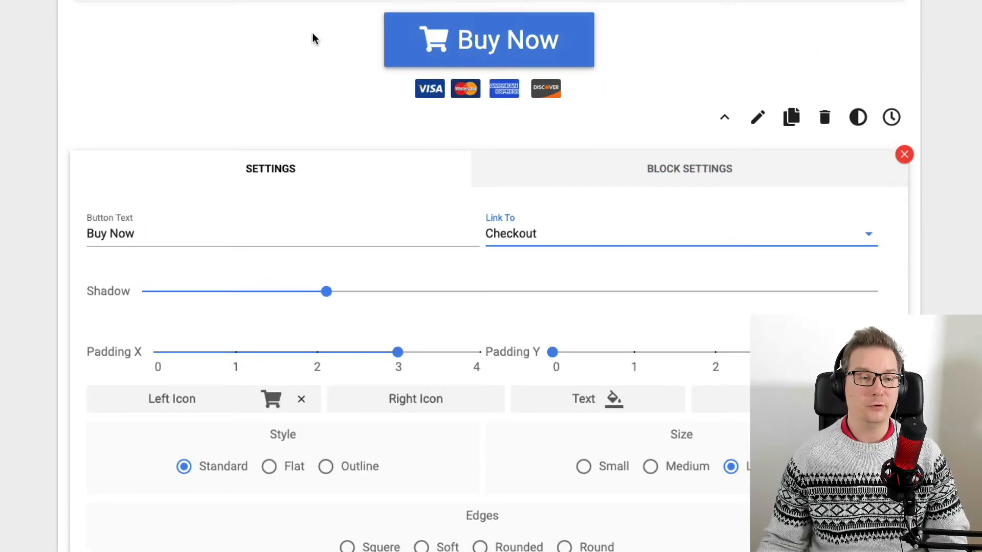
left_click(675, 233)
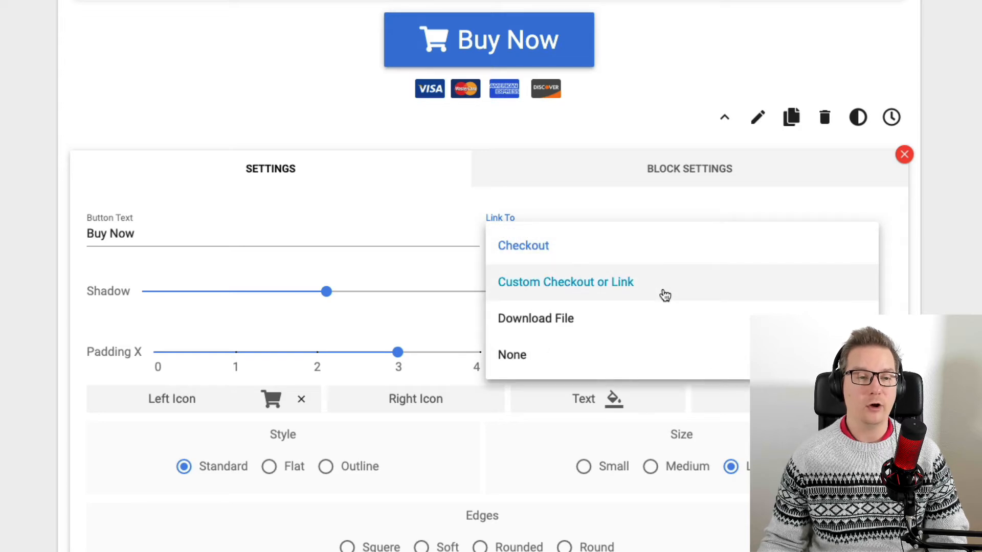
left_click(576, 203)
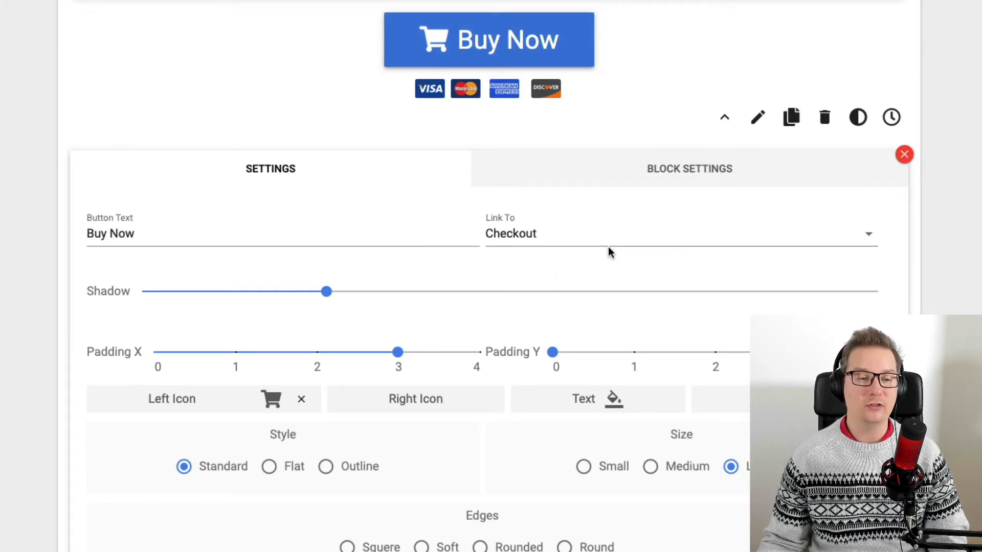
left_click(546, 239)
left_click(546, 249)
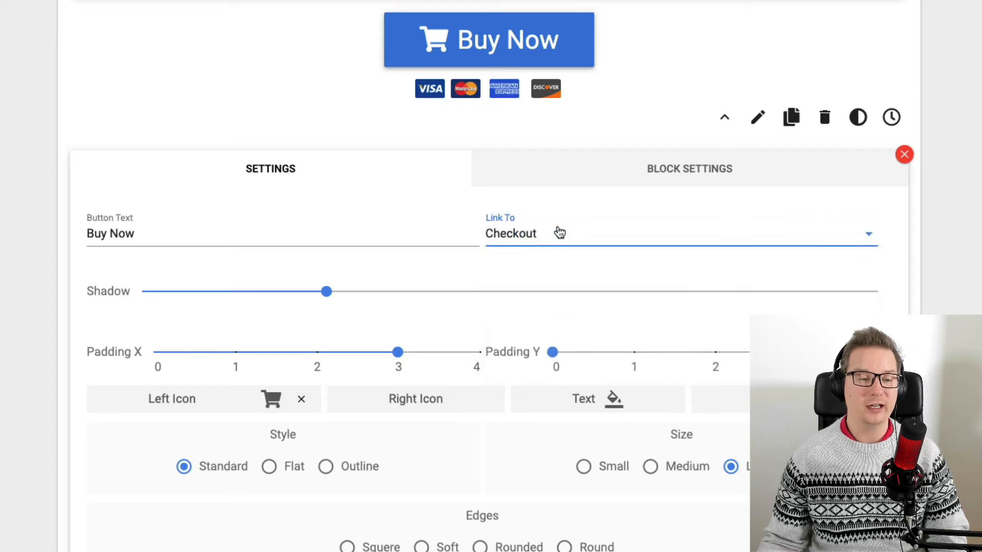
scroll(566, 238, "up", 10)
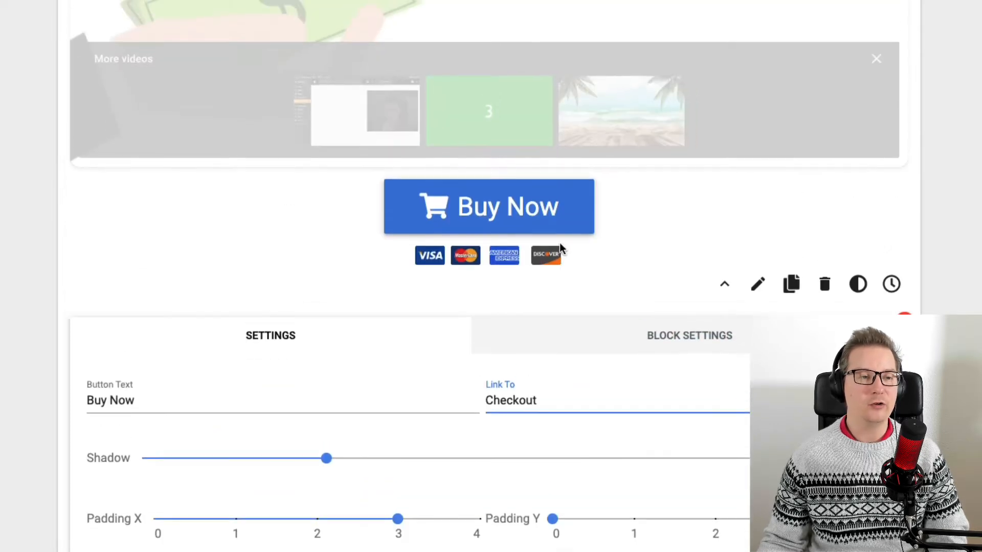
scroll(521, 215, "down", 10)
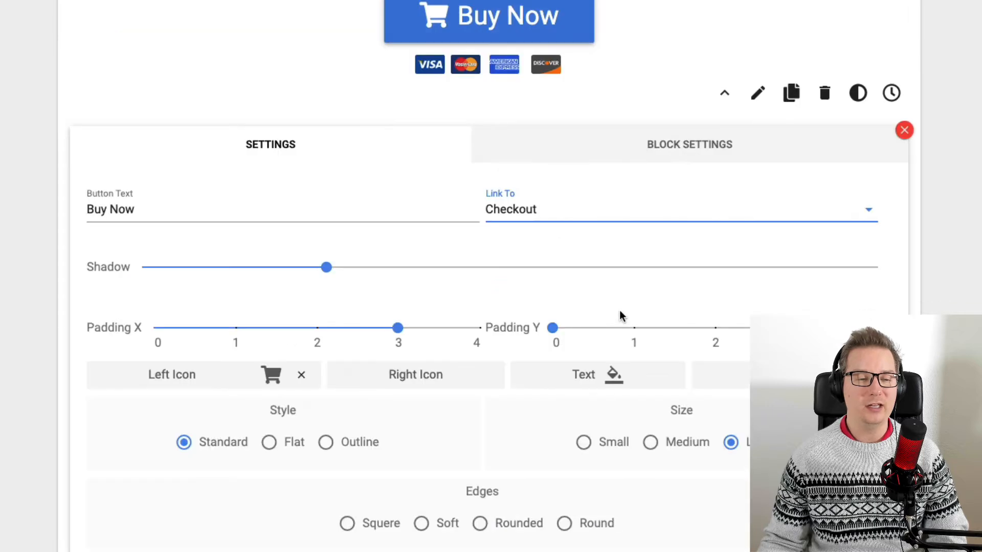
left_click(598, 209)
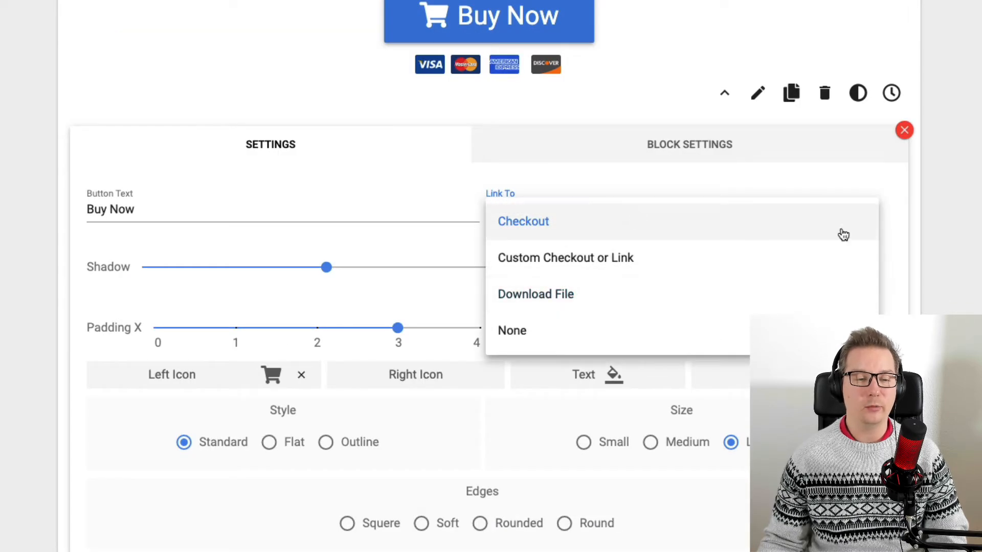
left_click(918, 234)
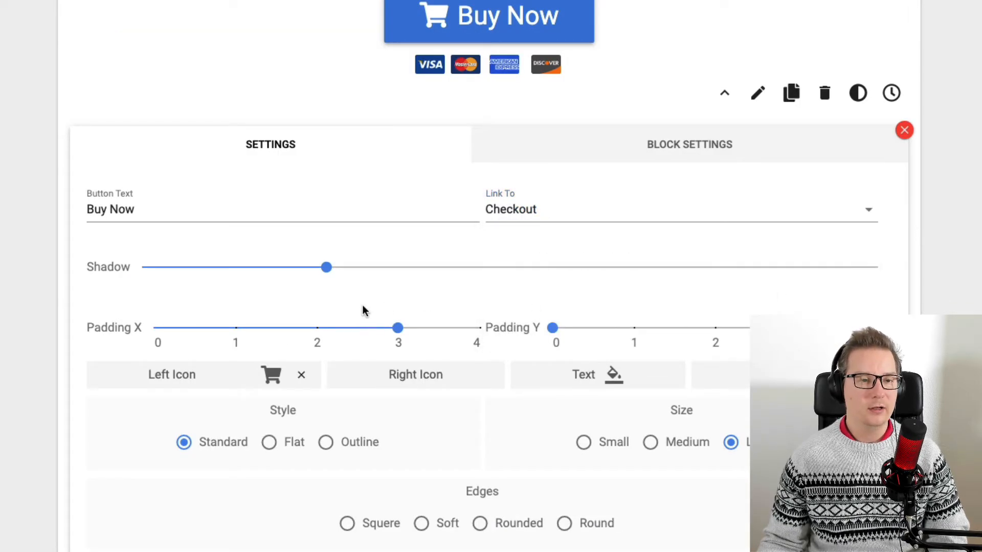
Open the left icon picker and close it without choosing a new icon.
left_click(183, 376)
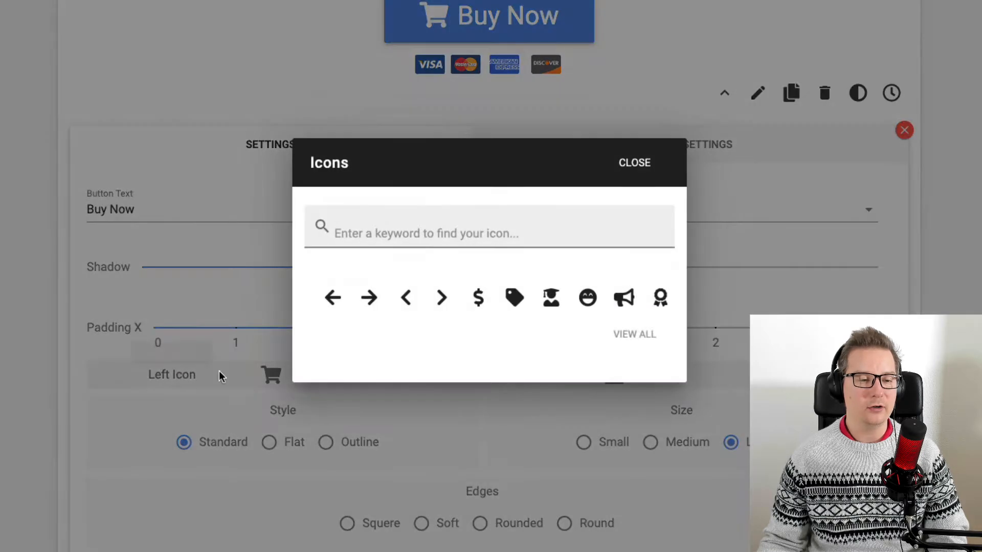
left_click(633, 162)
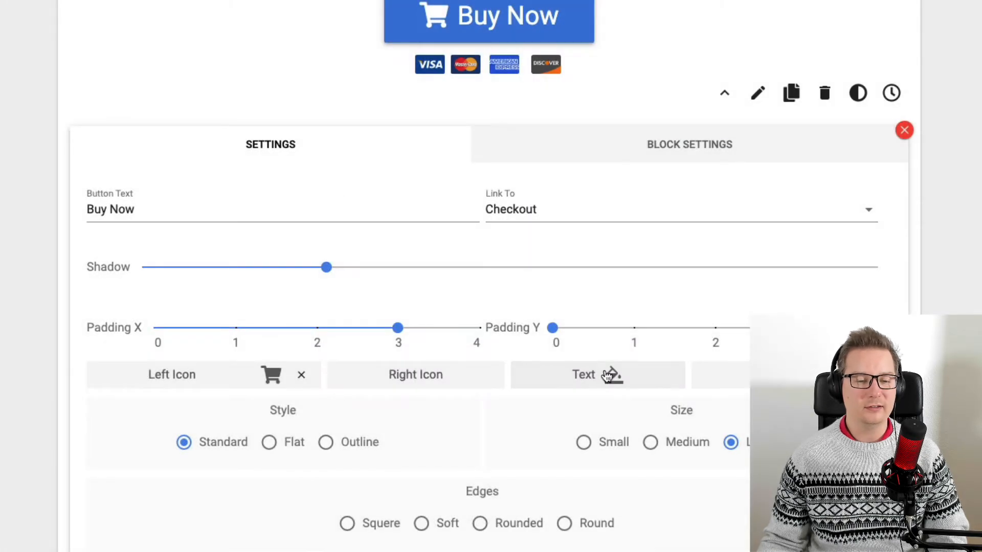
scroll(482, 327, "up", 1)
scroll(481, 327, "down", 1)
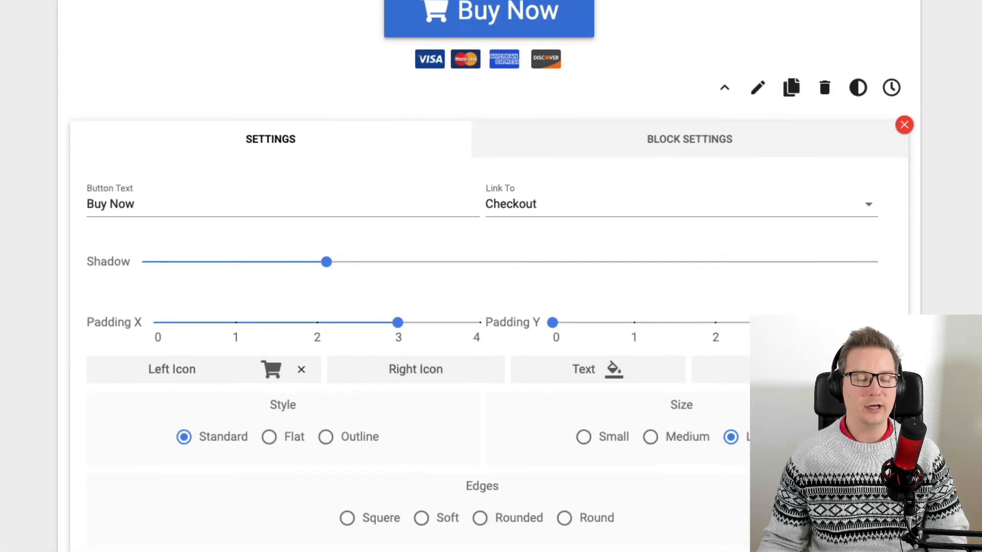
scroll(647, 286, "down", 1)
scroll(523, 450, "down", 1)
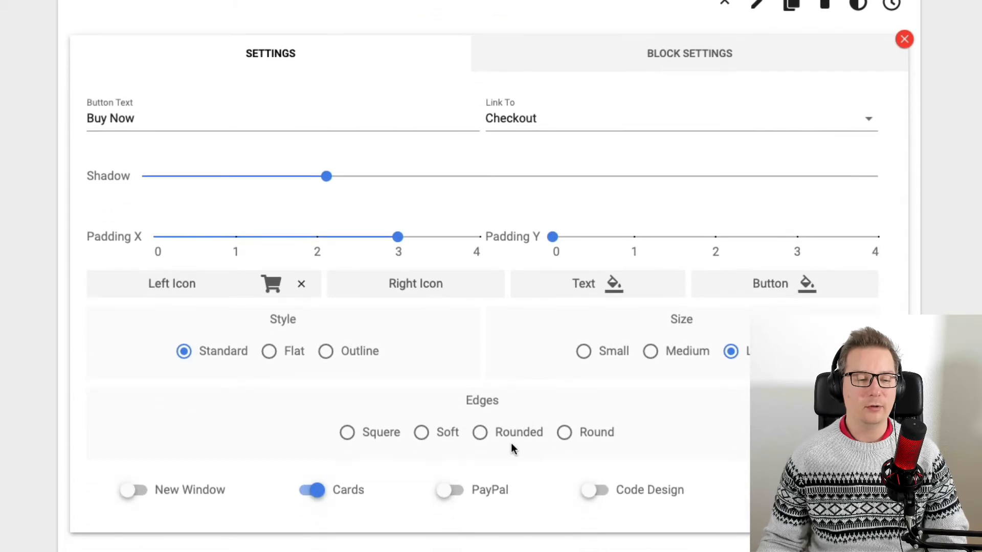
Try toggling the Cards and PayPal payment badges under the button on and off.
left_click(347, 495)
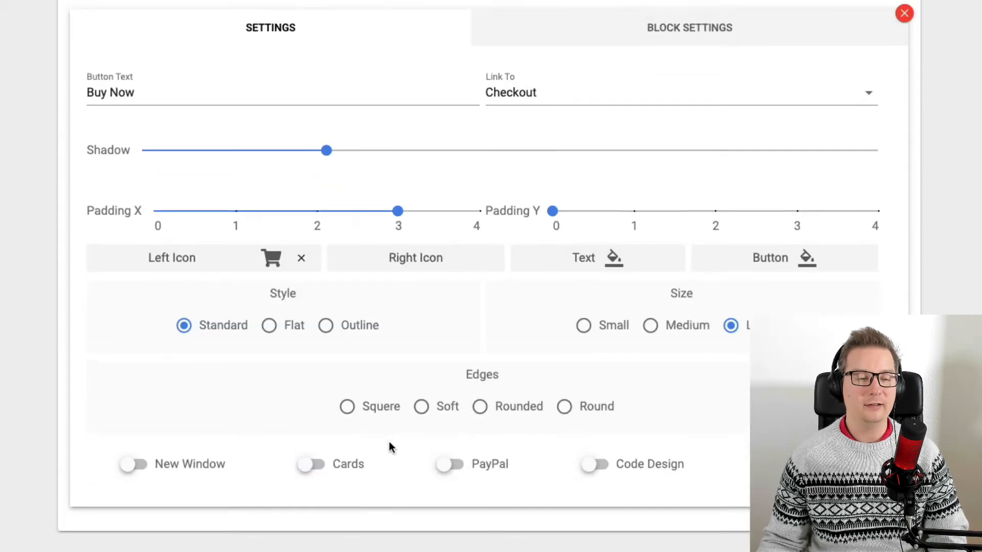
scroll(414, 432, "up", 8)
scroll(412, 411, "down", 9)
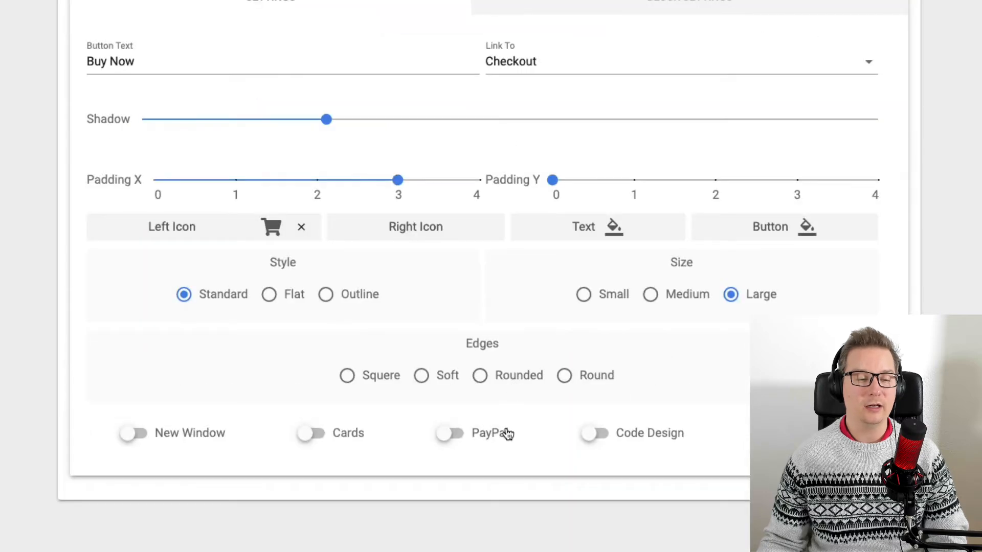
left_click(491, 434)
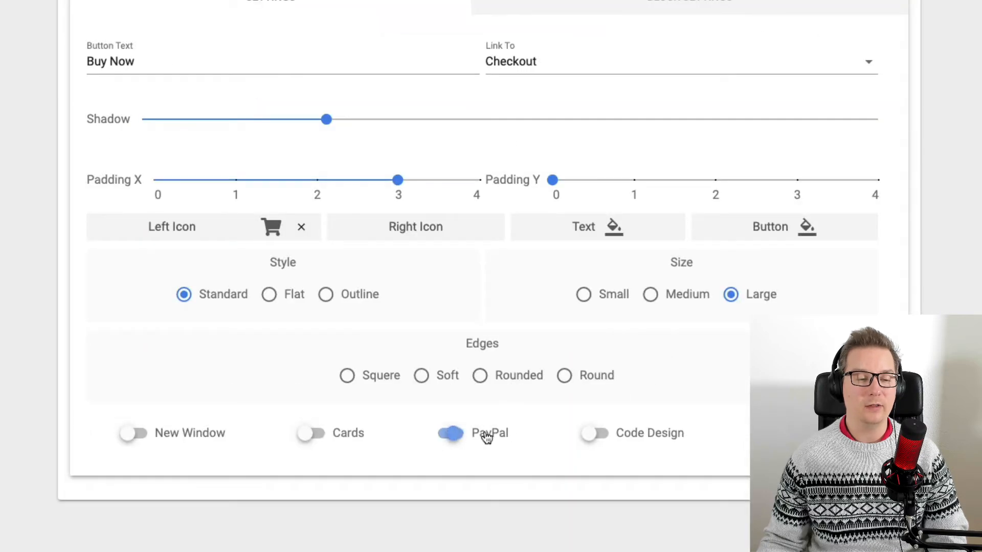
left_click(349, 435)
scroll(488, 434, "up", 3)
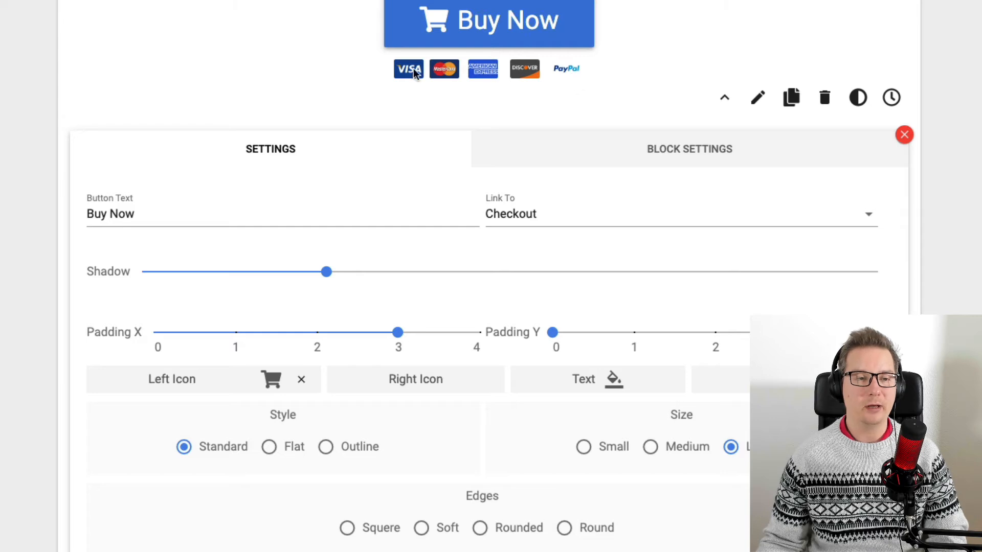
scroll(508, 226, "down", 2)
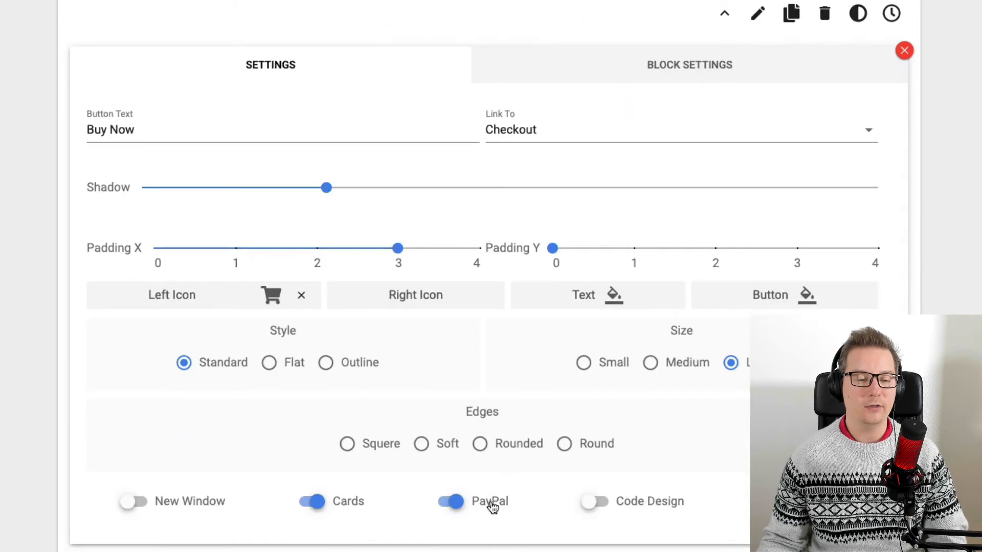
left_click(492, 506)
scroll(643, 461, "down", 2)
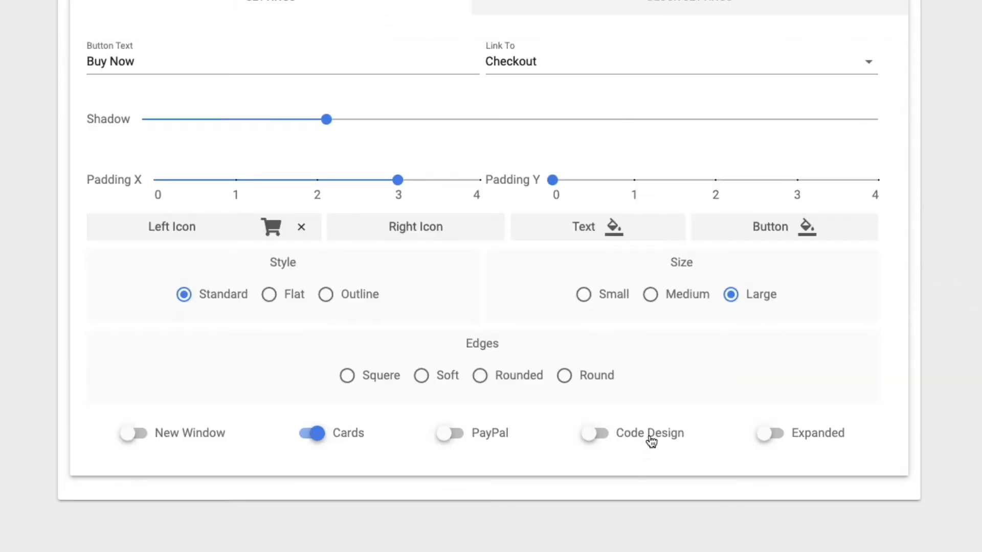
scroll(648, 439, "up", 5)
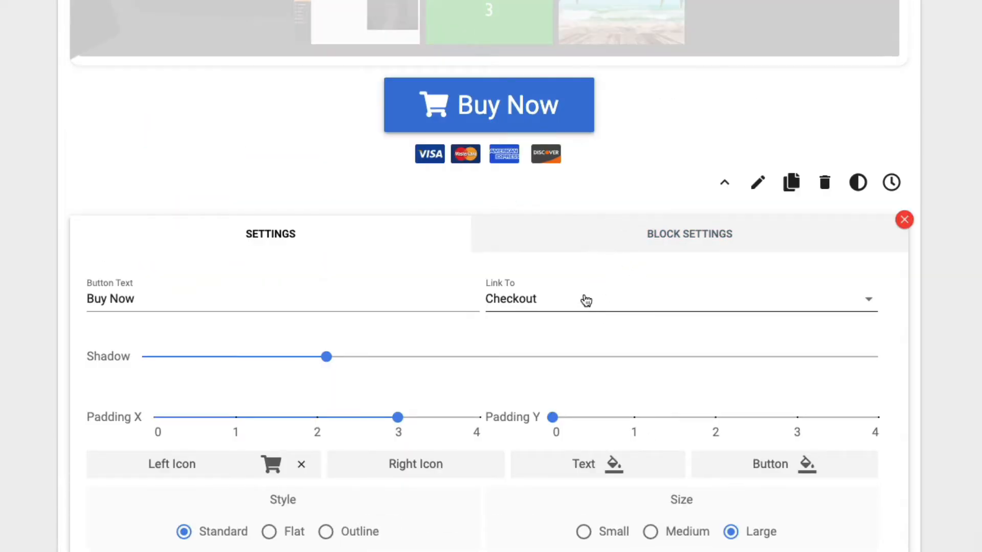
Link the button to Custom Checkout or Link and paste the WarriorPlus checkout button code.
left_click(586, 300)
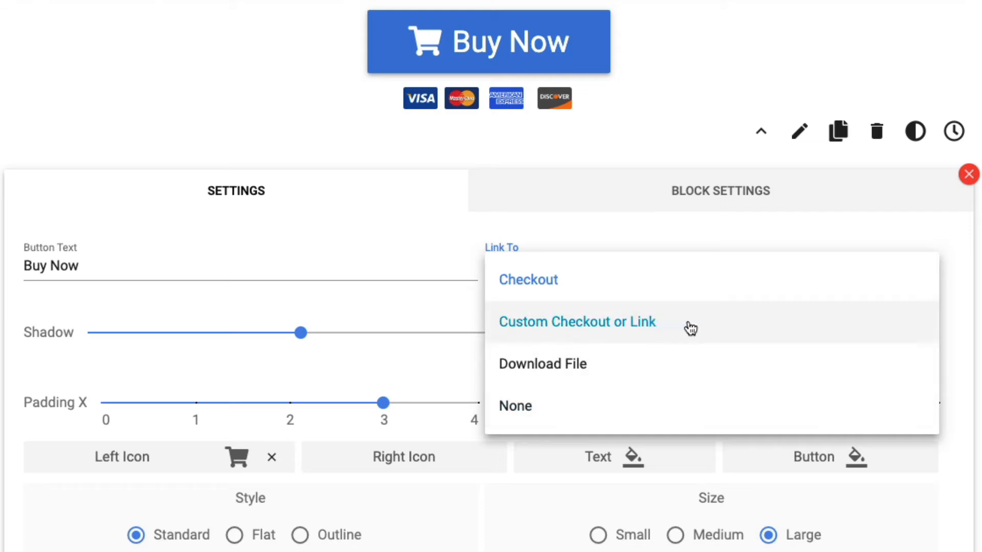
left_click(690, 329)
left_click(529, 340)
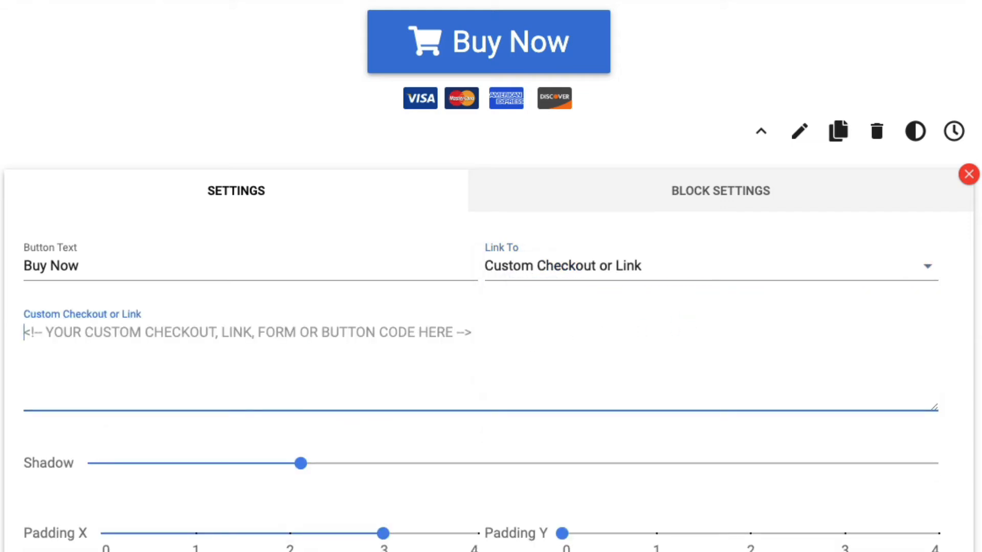
type("<a href=\"https://warriorplus.com/o2/buy/hqv7kx/gyts09/gpkrw8\"><img src=\"https://warriorplus.com/o2/btn/cn210011000/hqv7kx/gyts09/182311\"></a>")
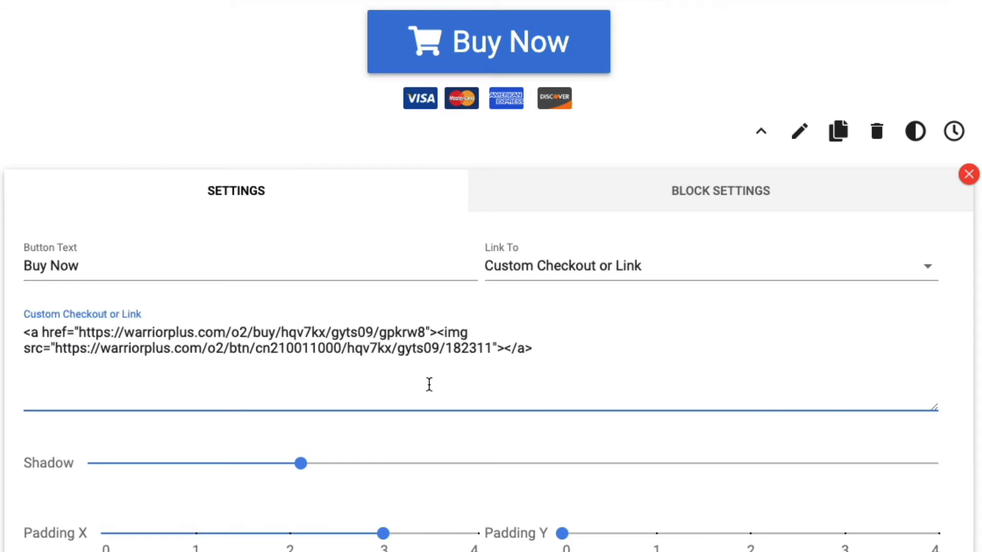
Enable Code Design for the button and set its shadow to 0.
scroll(781, 457, "down", 8)
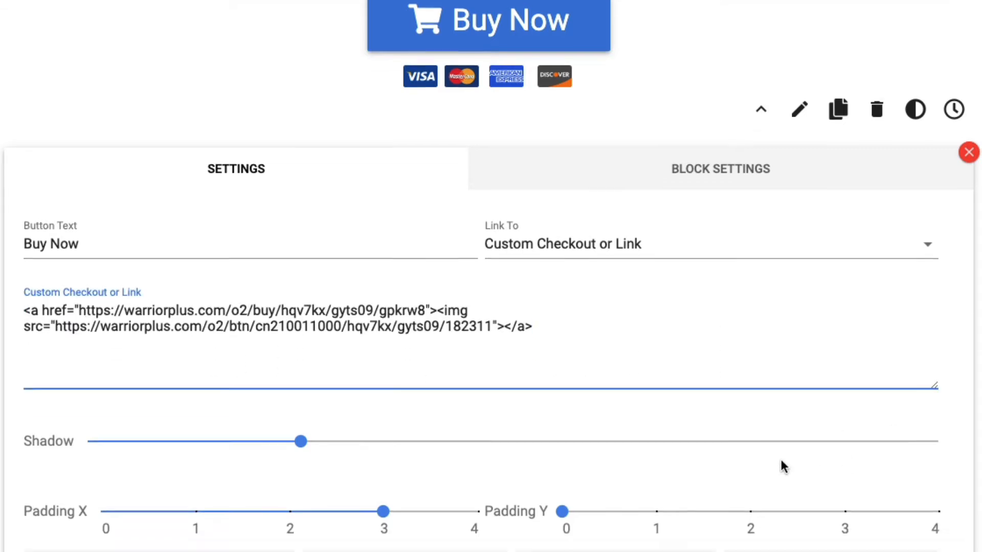
left_click(682, 446)
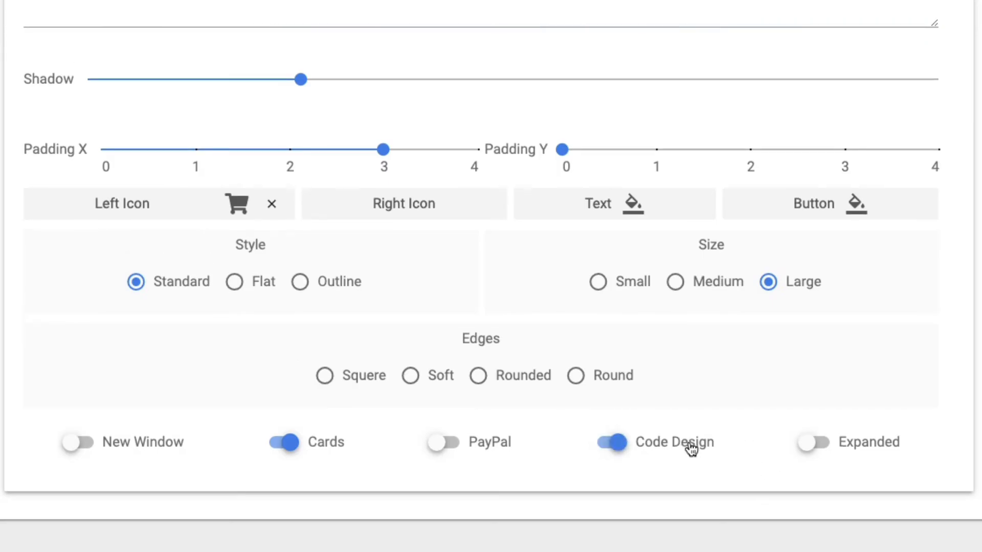
scroll(685, 450, "up", 13)
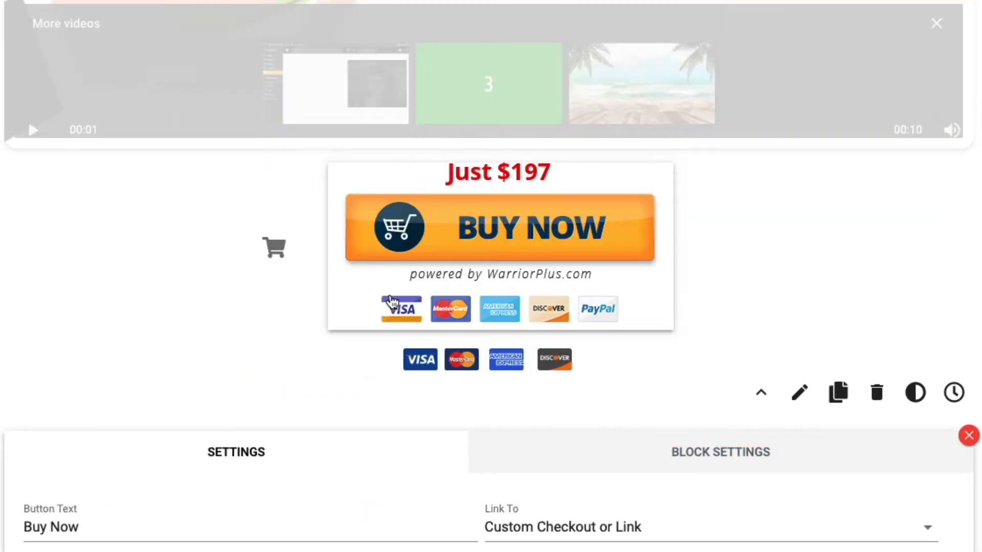
scroll(577, 298, "down", 5)
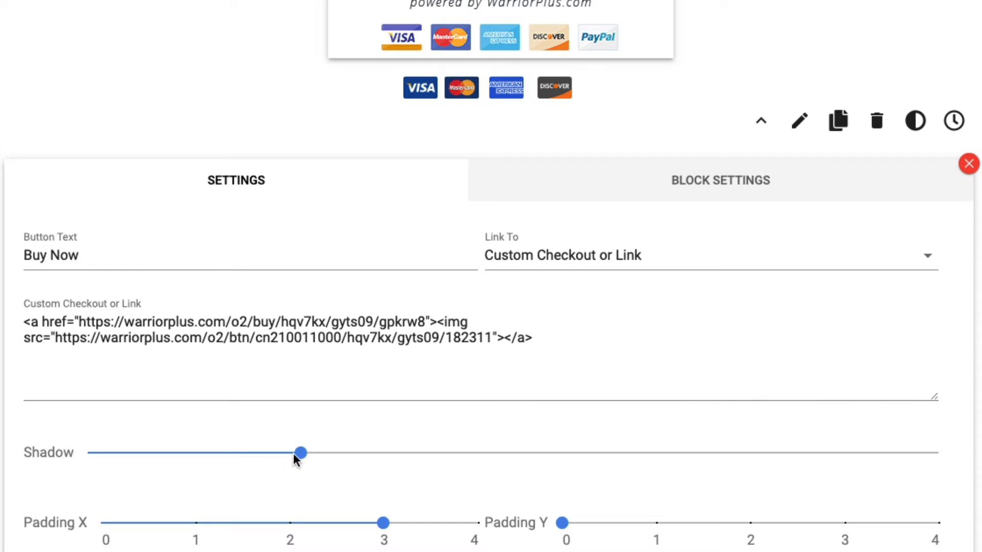
left_click_drag(299, 454, 92, 455)
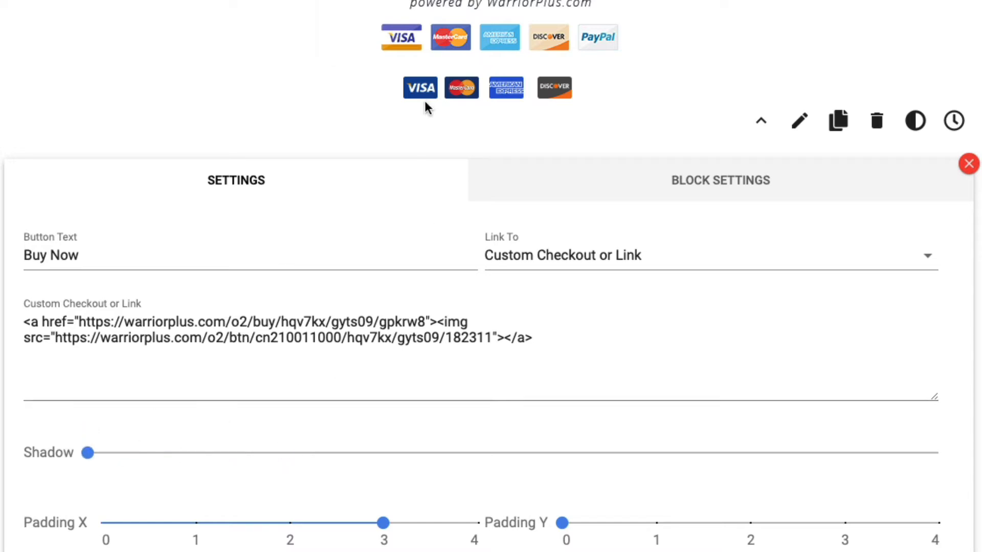
scroll(433, 415, "down", 2)
scroll(433, 415, "down", 4)
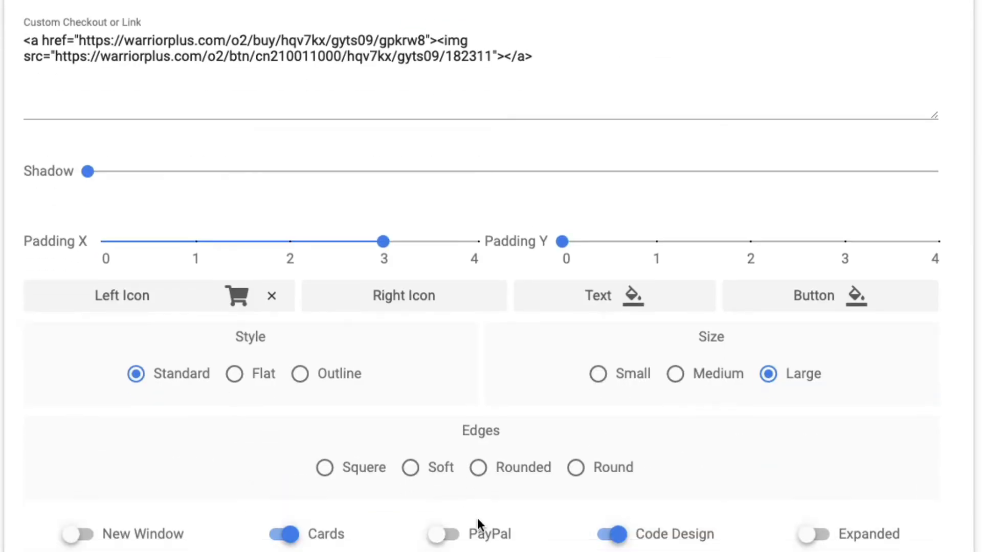
Turn off the Cards payment badge under the Buy Now button.
left_click(324, 527)
scroll(447, 471, "up", 7)
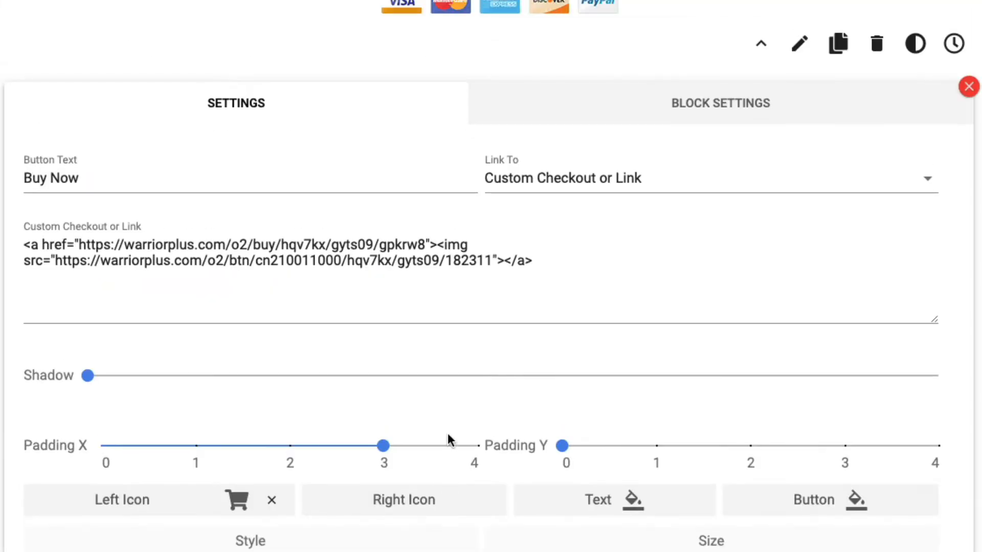
scroll(531, 363, "up", 2)
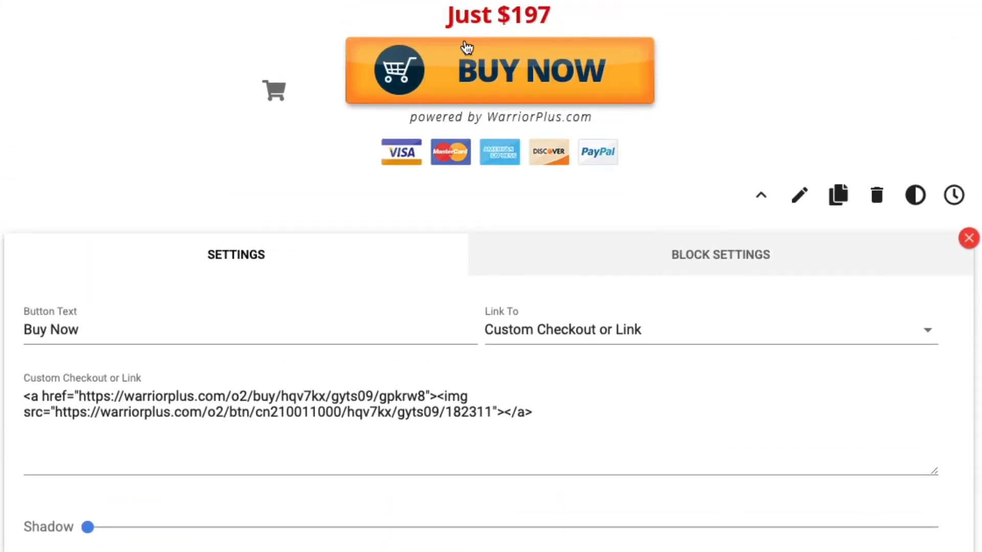
scroll(186, 493, "down", 2)
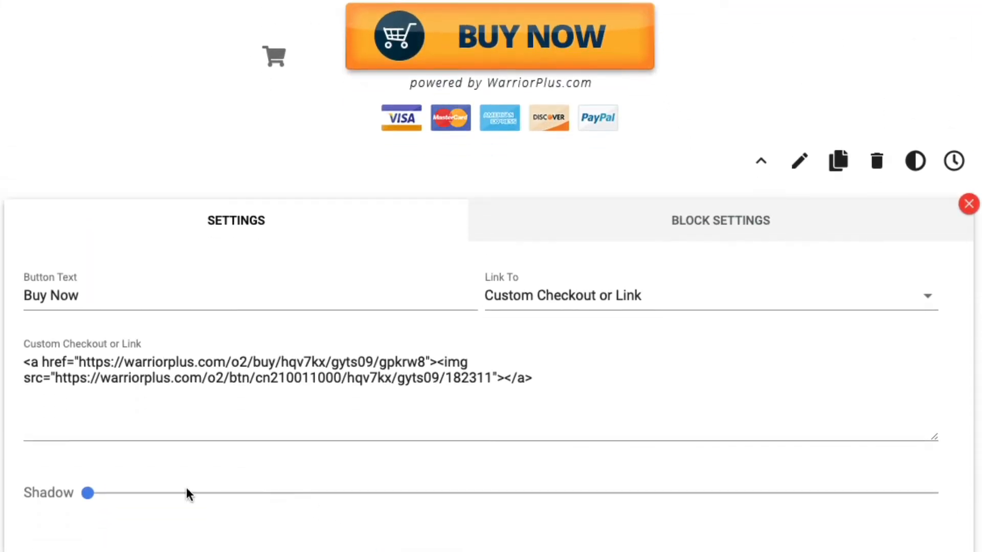
scroll(673, 375, "up", 1)
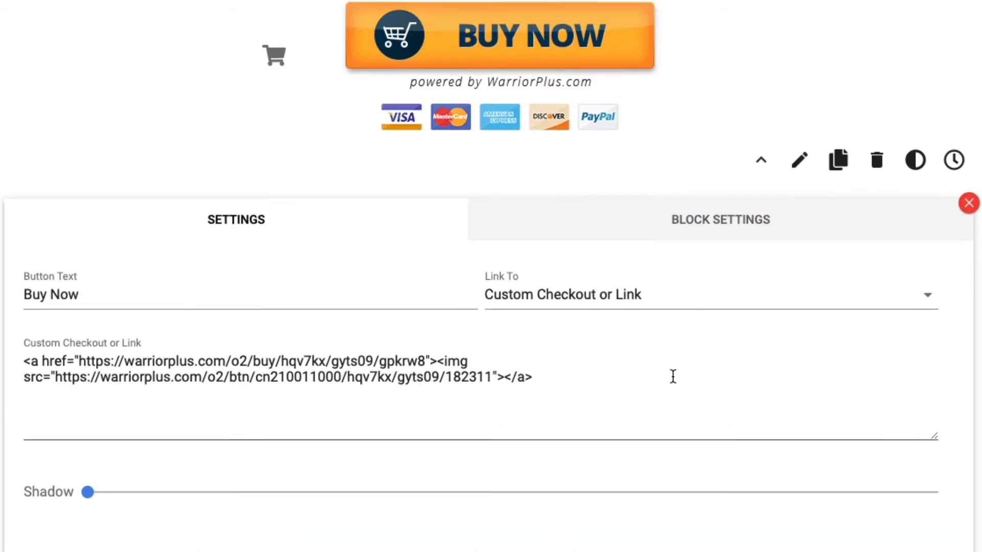
scroll(628, 339, "down", 4)
scroll(627, 339, "down", 3)
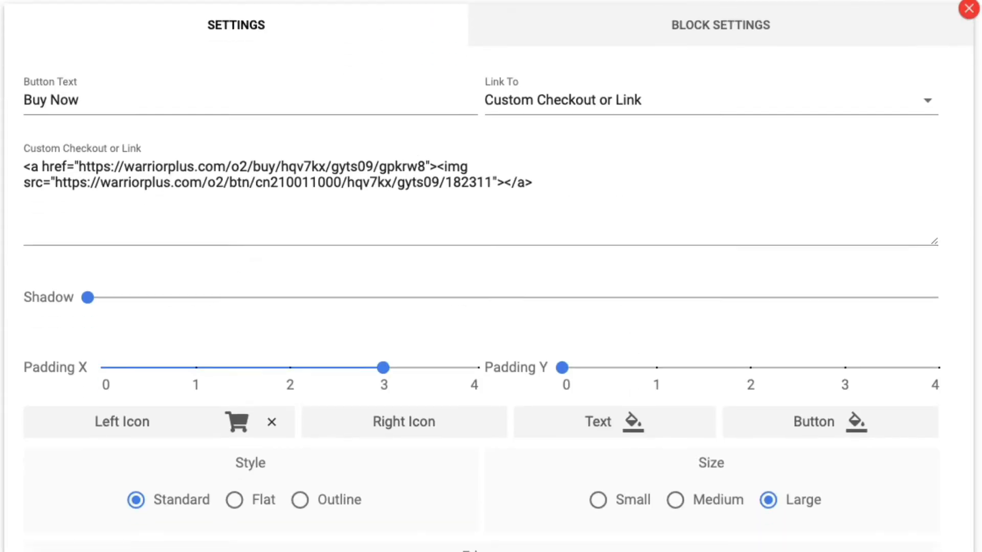
Try switching off Code Design to compare the plain button with the checkout-code design.
left_click(671, 535)
scroll(675, 537, "up", 5)
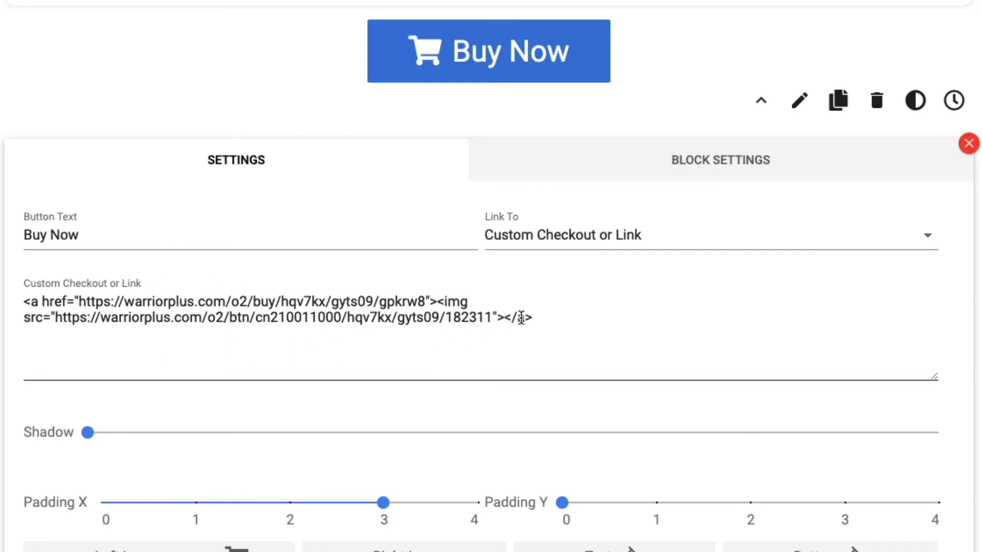
scroll(574, 300, "up", 2)
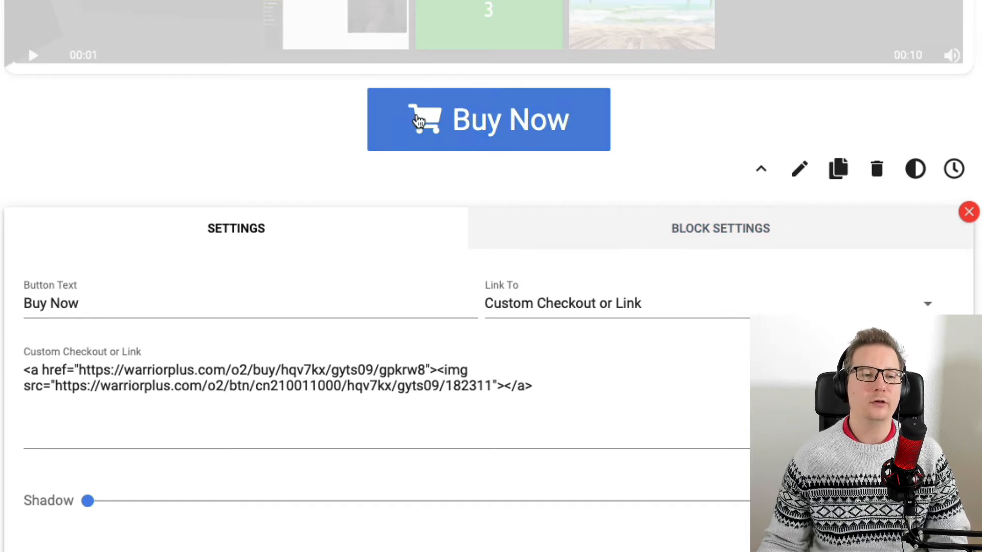
scroll(673, 521, "down", 5)
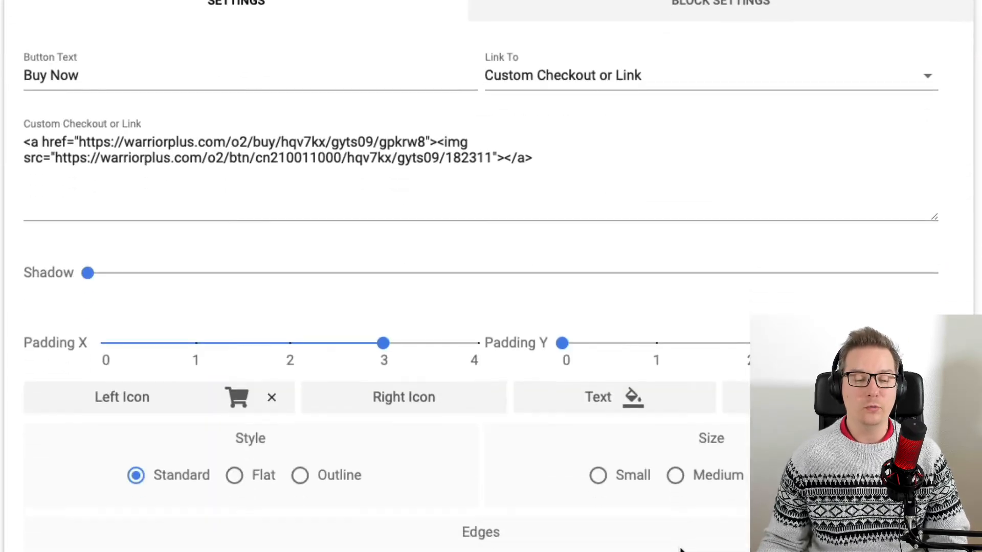
scroll(652, 467, "up", 10)
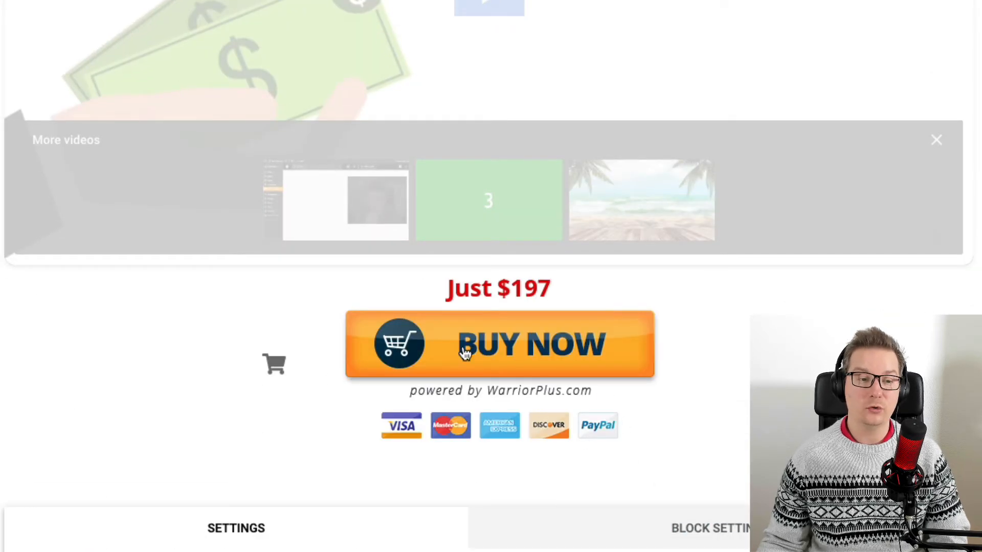
scroll(608, 434, "down", 1)
scroll(596, 429, "down", 3)
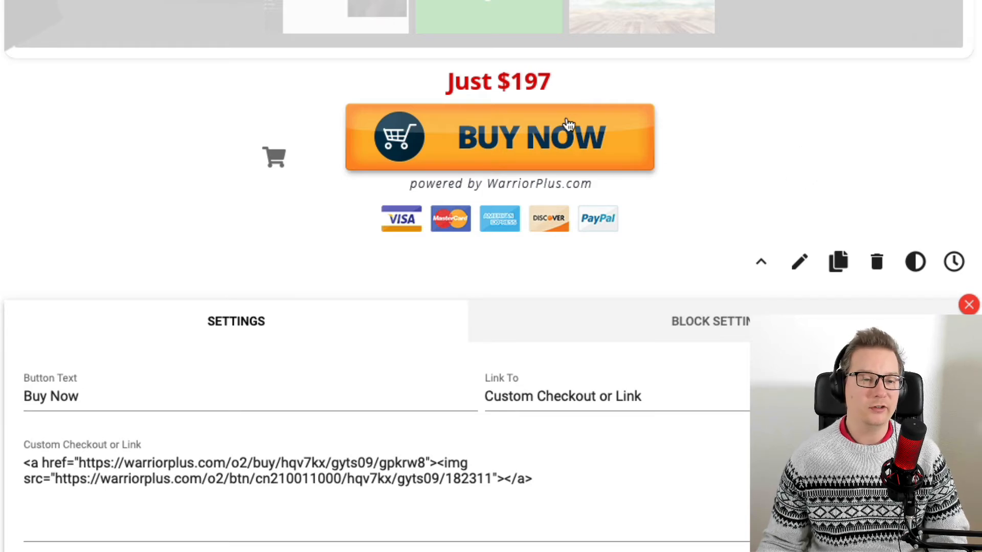
scroll(649, 419, "down", 9)
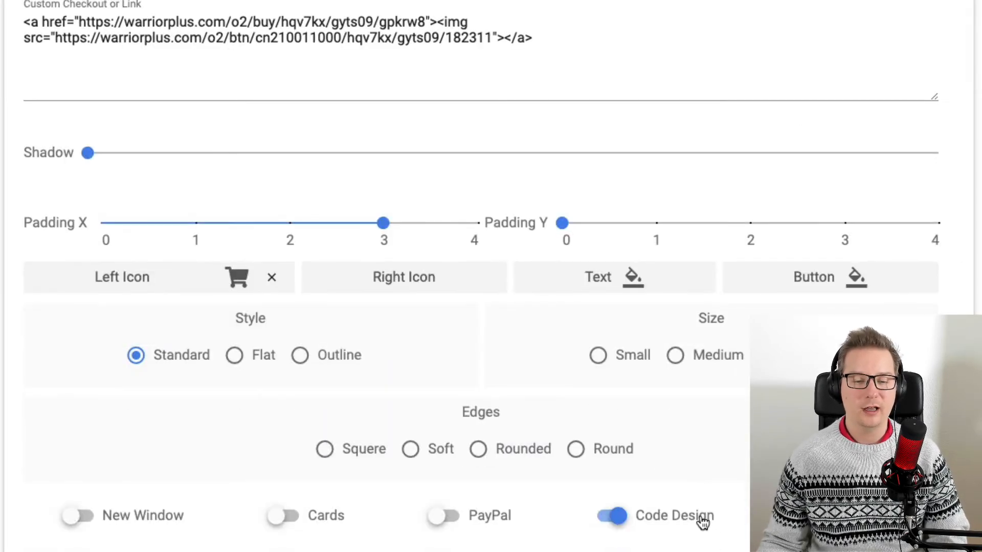
Set the button to Code Design off with New Window and Expanded on, and close its settings.
left_click(704, 521)
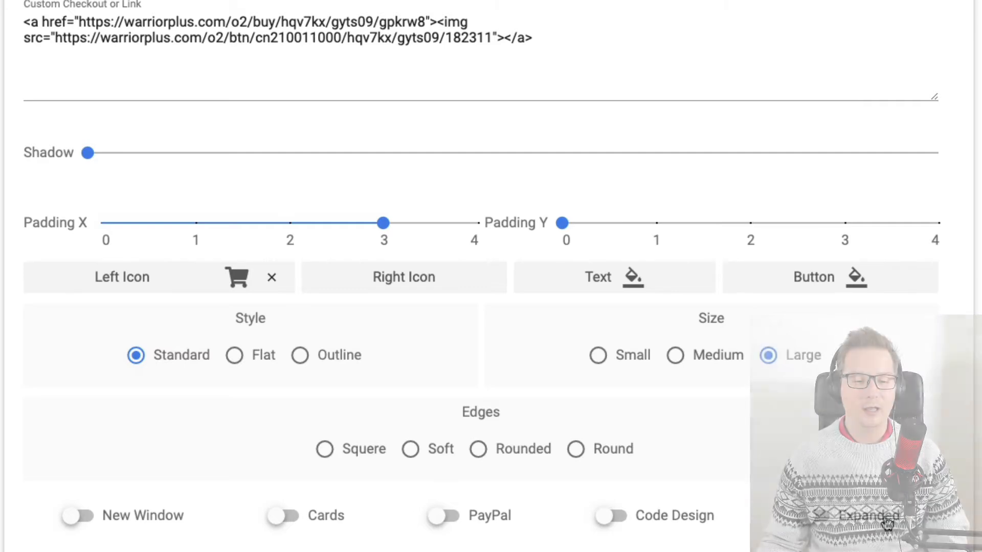
scroll(881, 521, "up", 8)
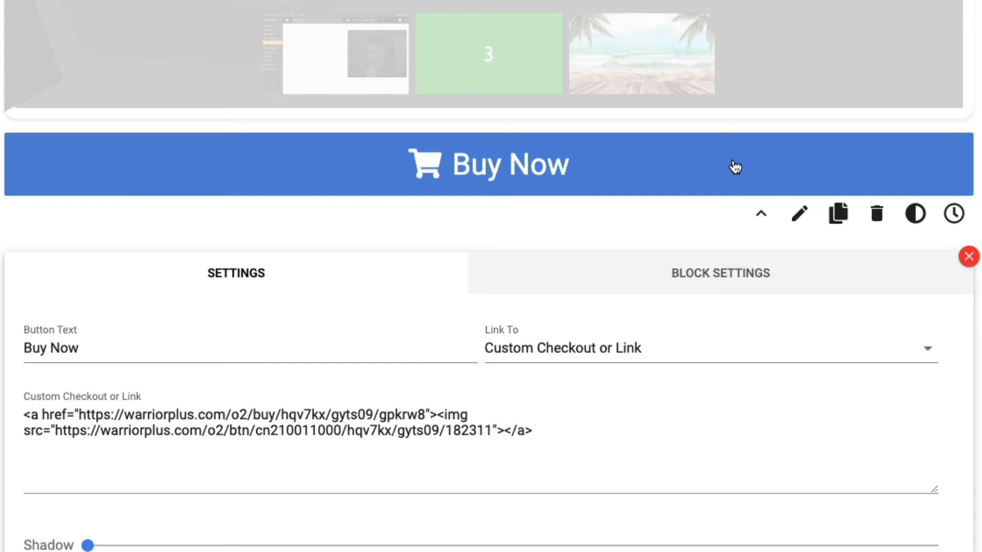
scroll(680, 266, "down", 6)
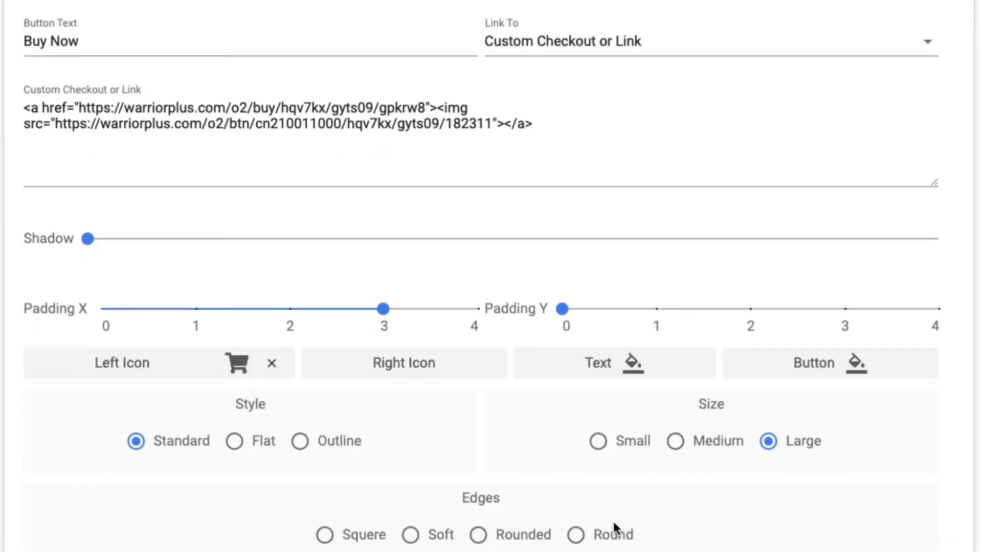
scroll(154, 513, "down", 2)
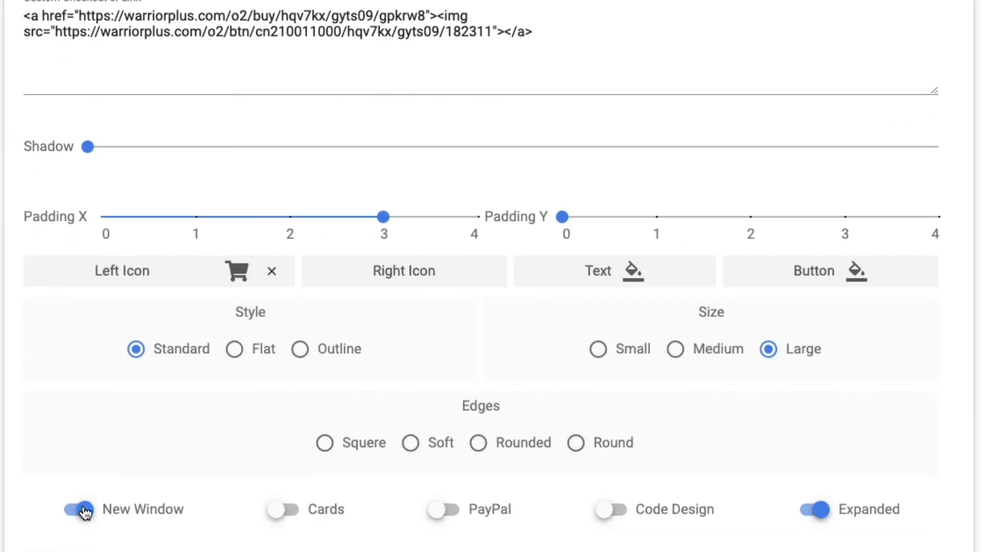
scroll(534, 412, "up", 6)
scroll(204, 501, "down", 8)
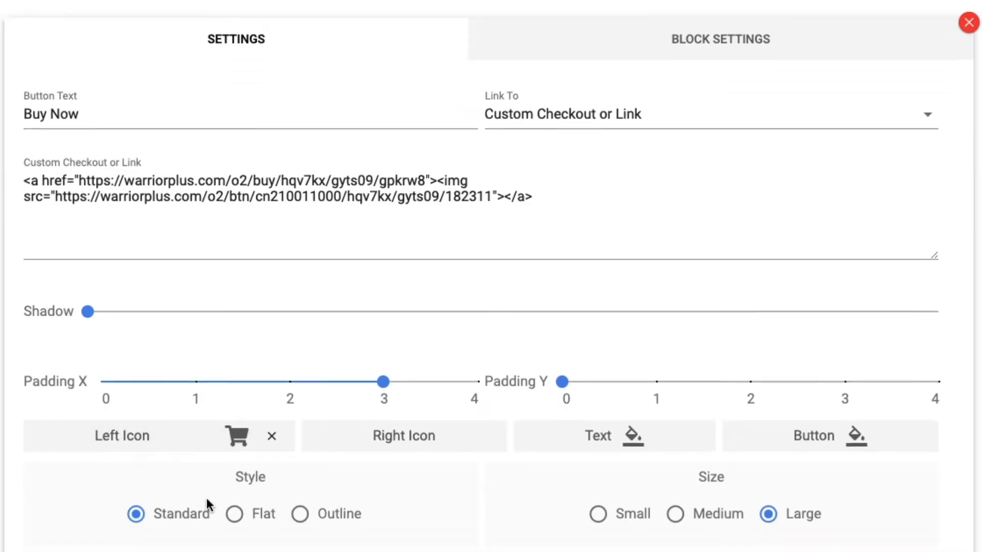
scroll(206, 474, "up", 8)
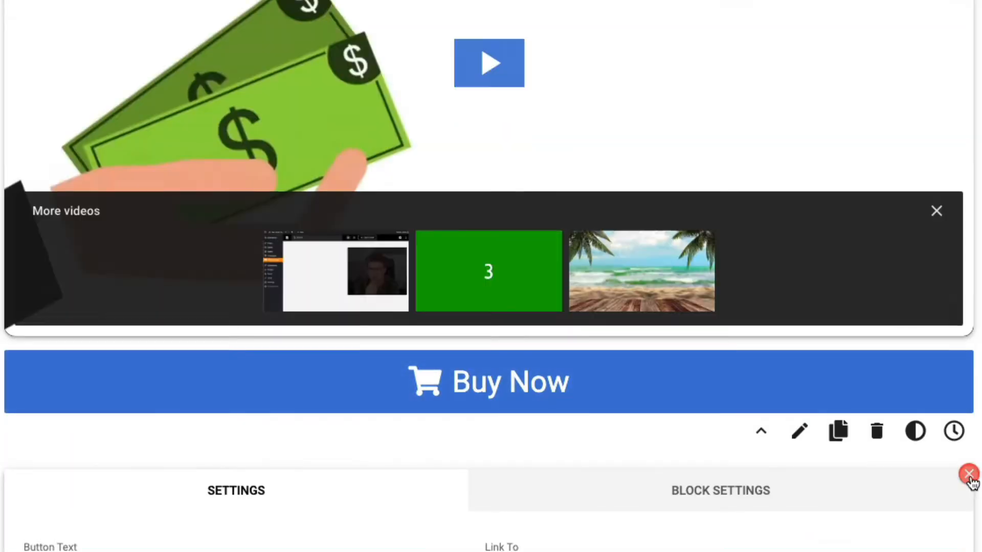
left_click(969, 476)
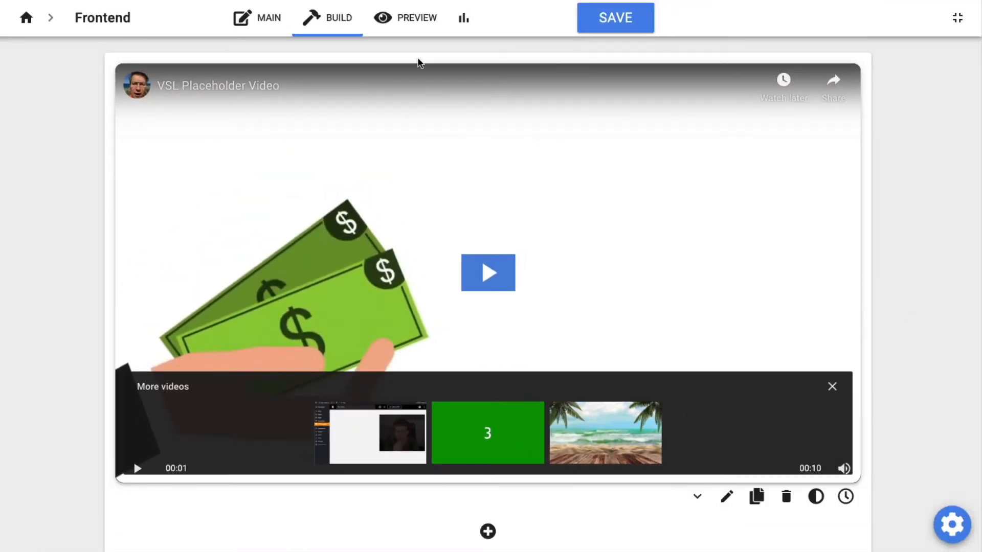
Preview the page in desktop, tablet and phone views.
left_click(402, 20)
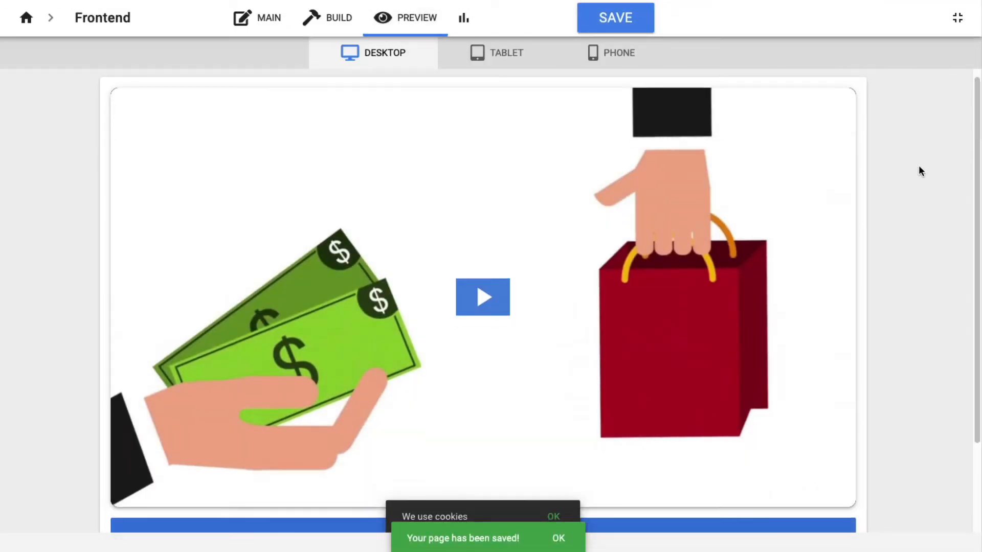
scroll(920, 171, "down", 2)
scroll(918, 168, "up", 2)
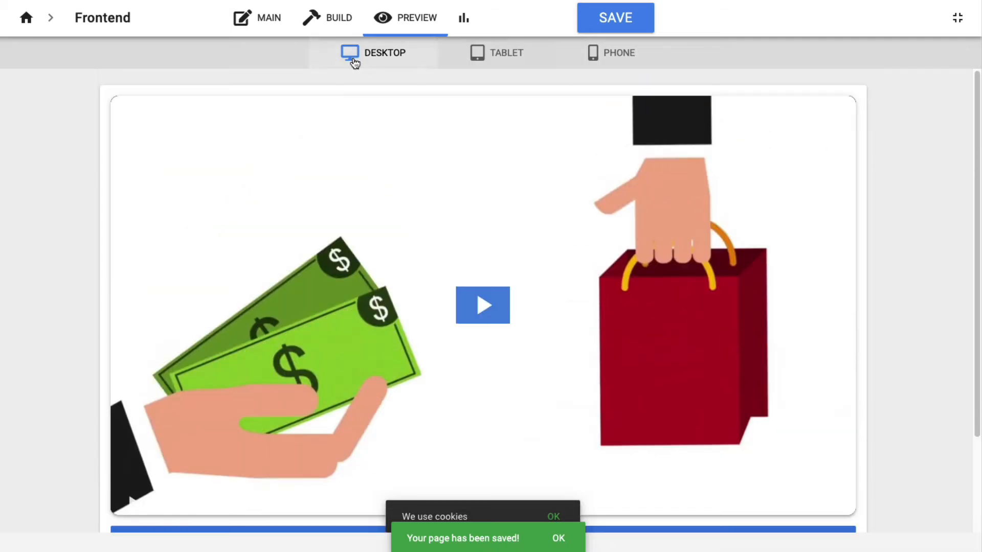
left_click(477, 53)
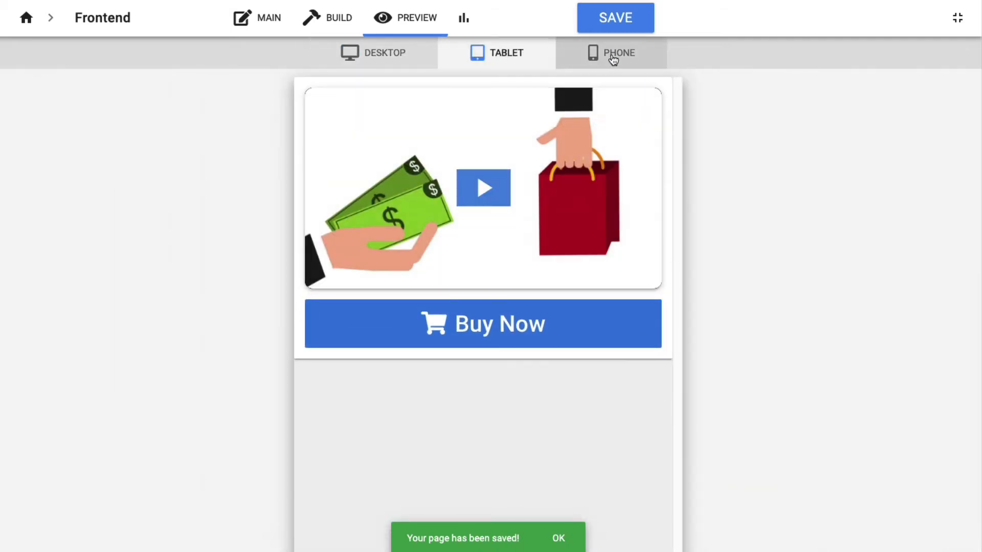
left_click(612, 59)
left_click(478, 53)
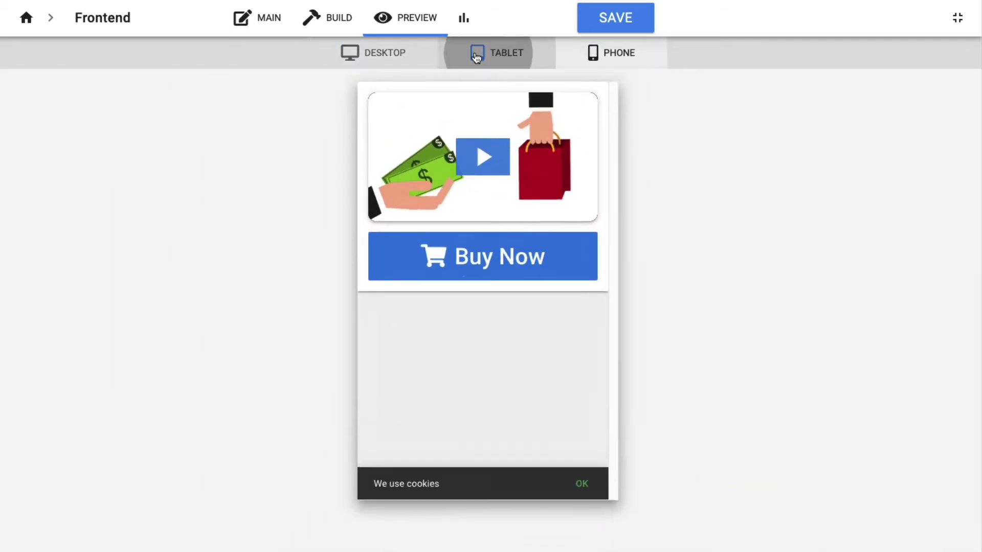
left_click(416, 55)
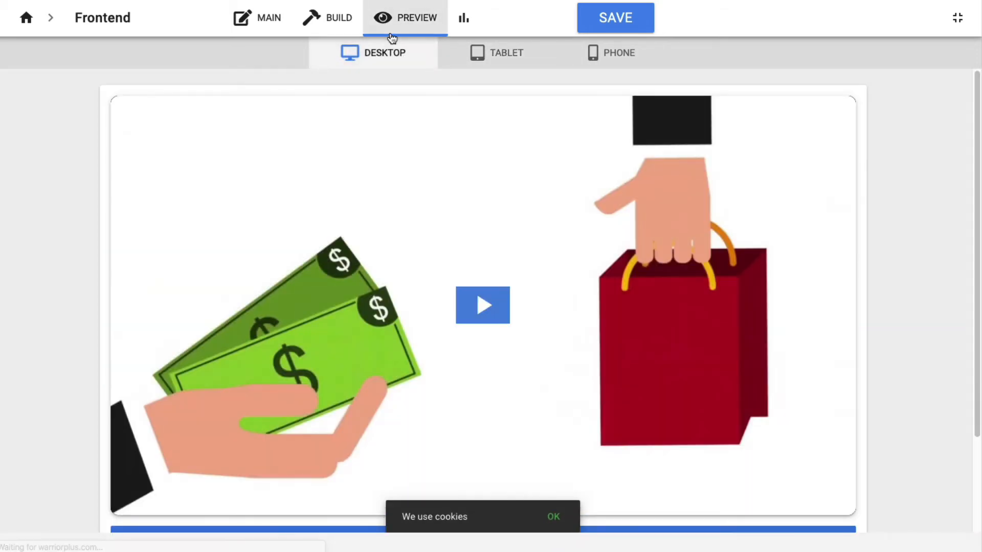
Return to the builder, open the video block's settings and enable VSL Play Button.
left_click(329, 26)
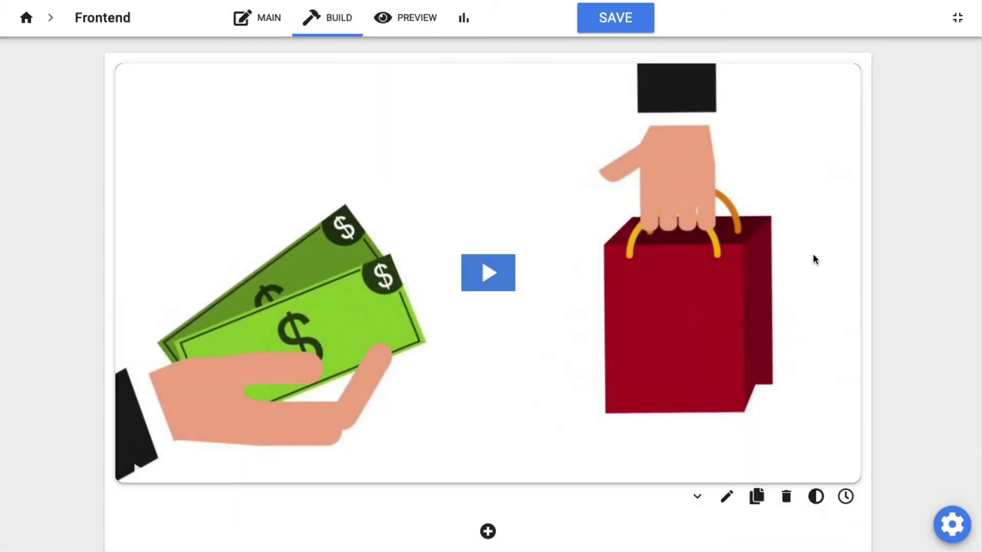
scroll(927, 301, "down", 1)
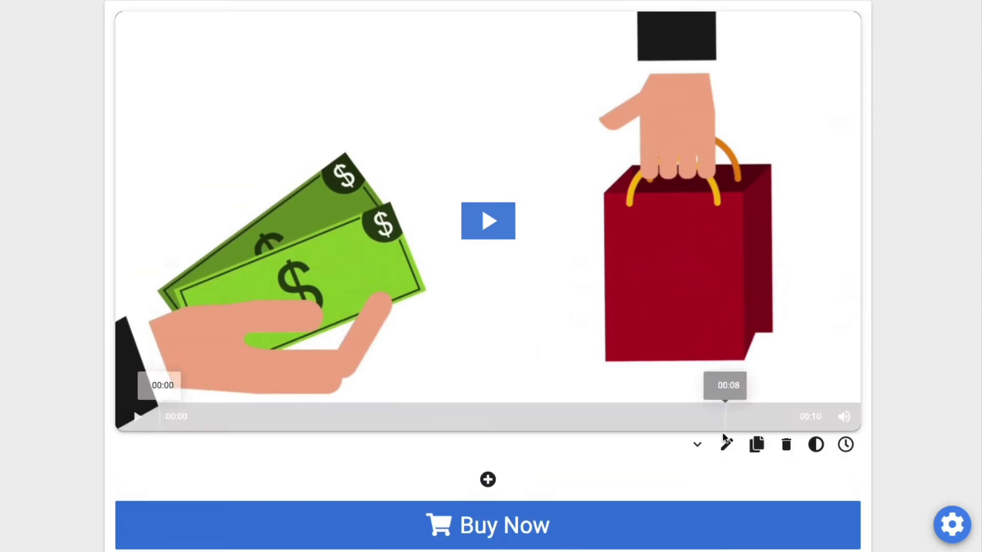
left_click(726, 445)
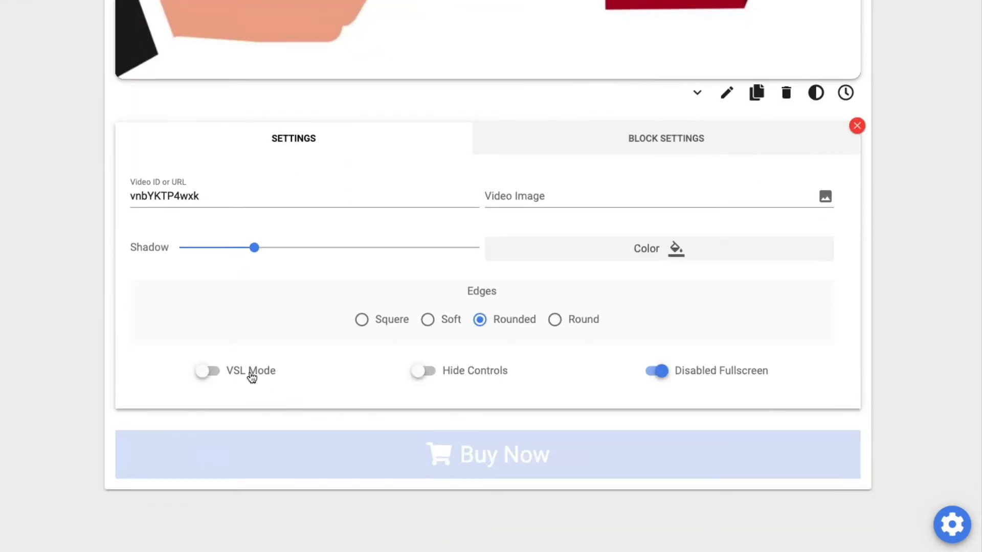
left_click(252, 376)
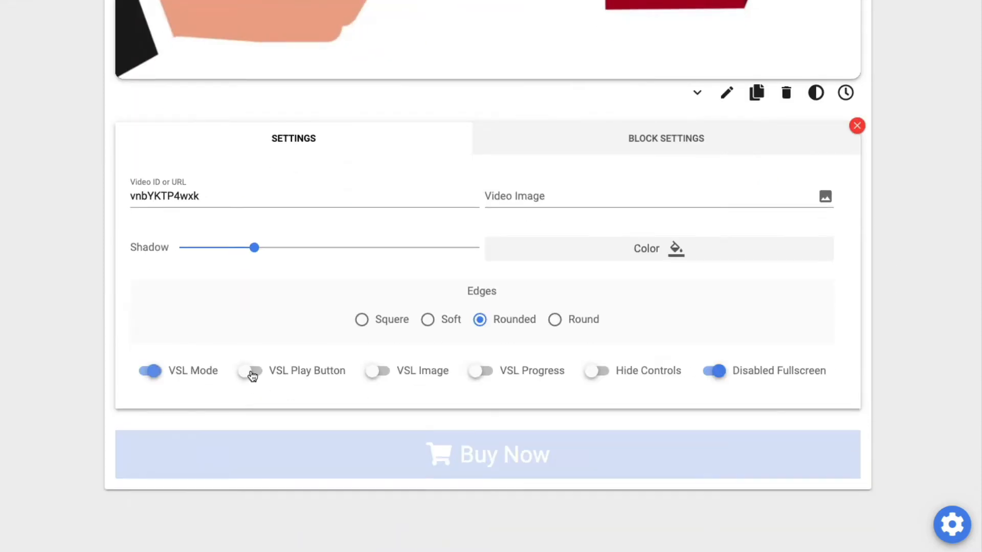
scroll(226, 346, "up", 7)
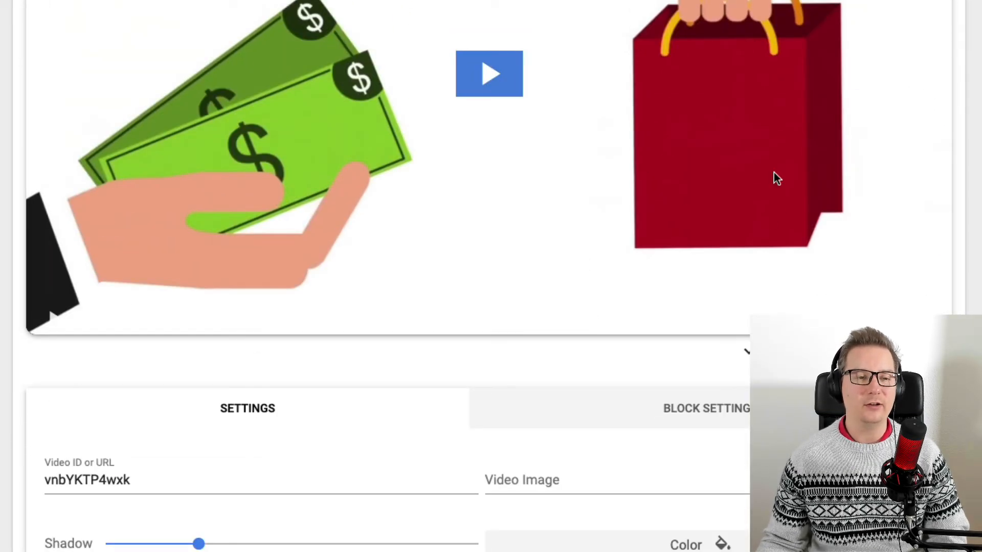
scroll(613, 113, "up", 1)
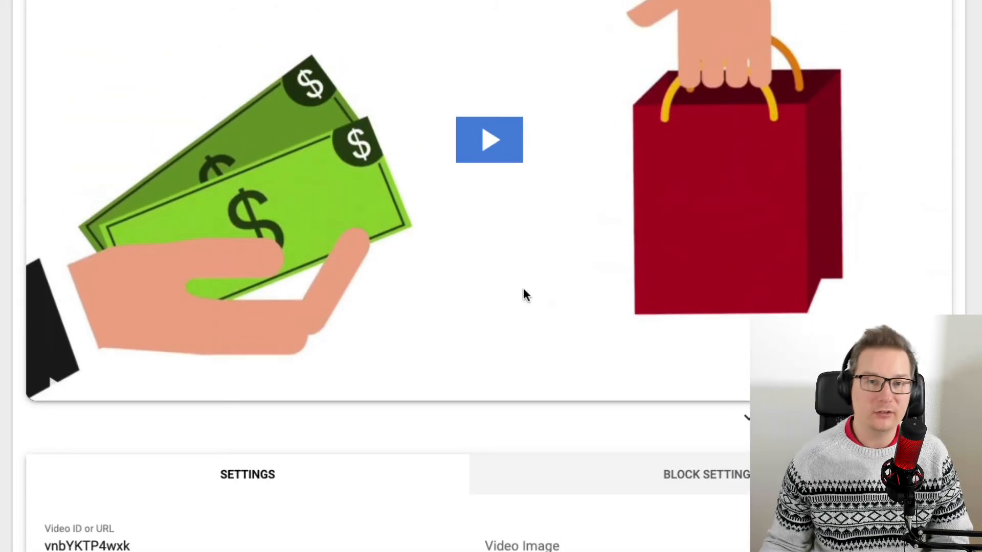
scroll(710, 160, "down", 6)
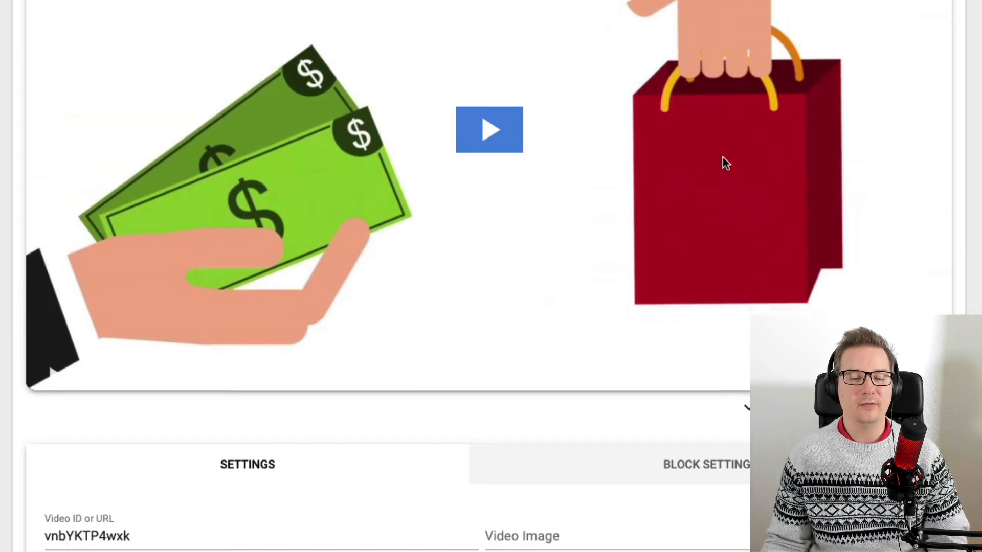
scroll(264, 359, "up", 1)
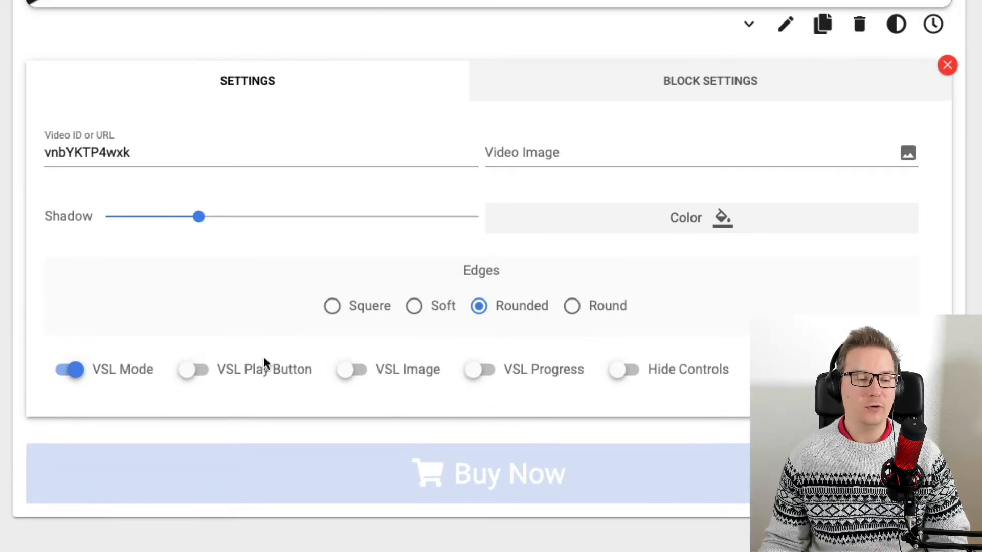
left_click(268, 378)
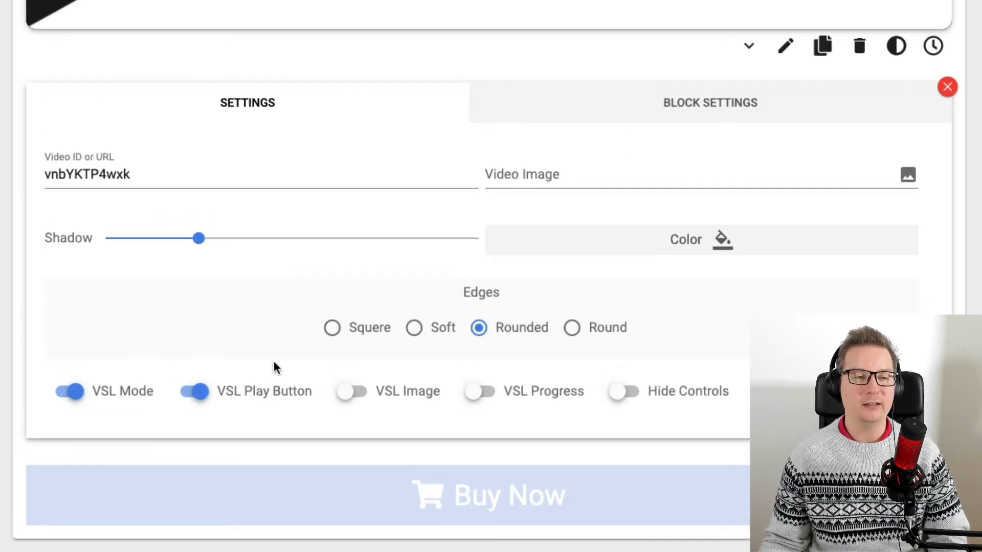
Enable VSL Image for the video block.
scroll(309, 364, "up", 8)
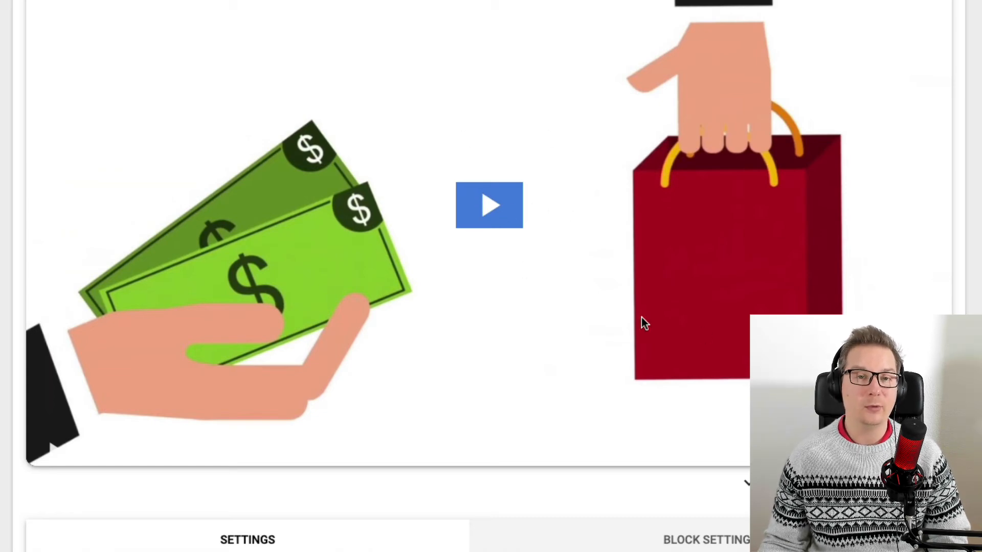
scroll(570, 281, "down", 8)
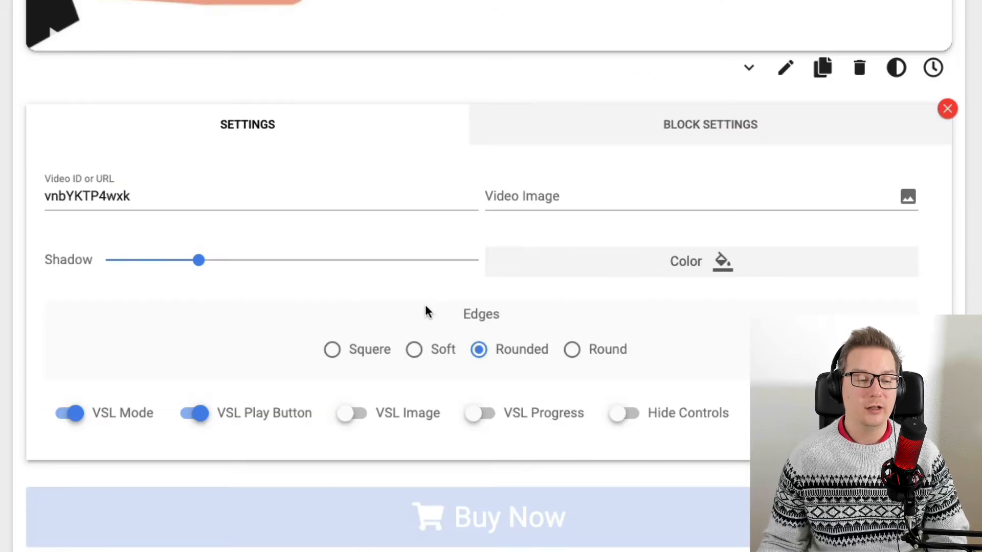
left_click(409, 415)
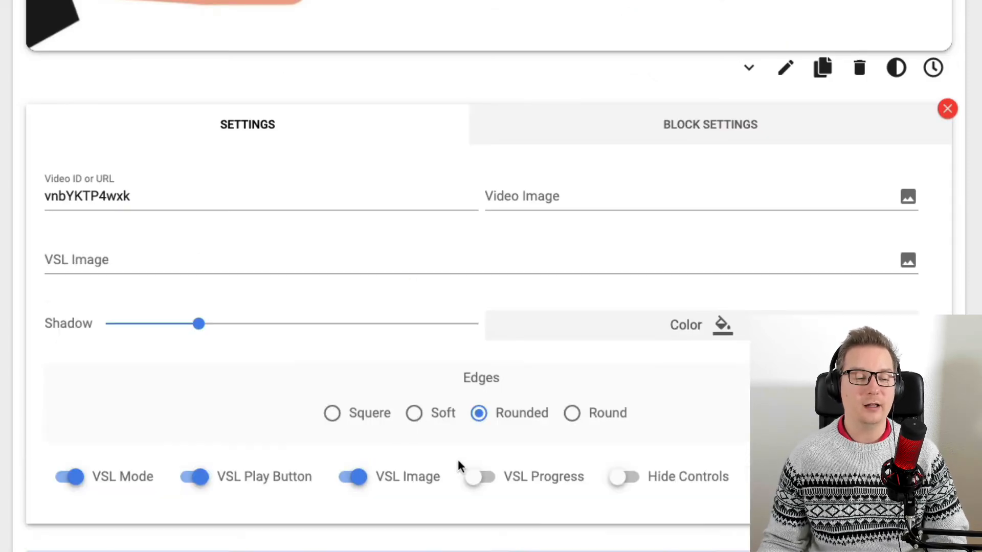
Enable VSL Progress for the video block.
scroll(425, 483, "up", 3)
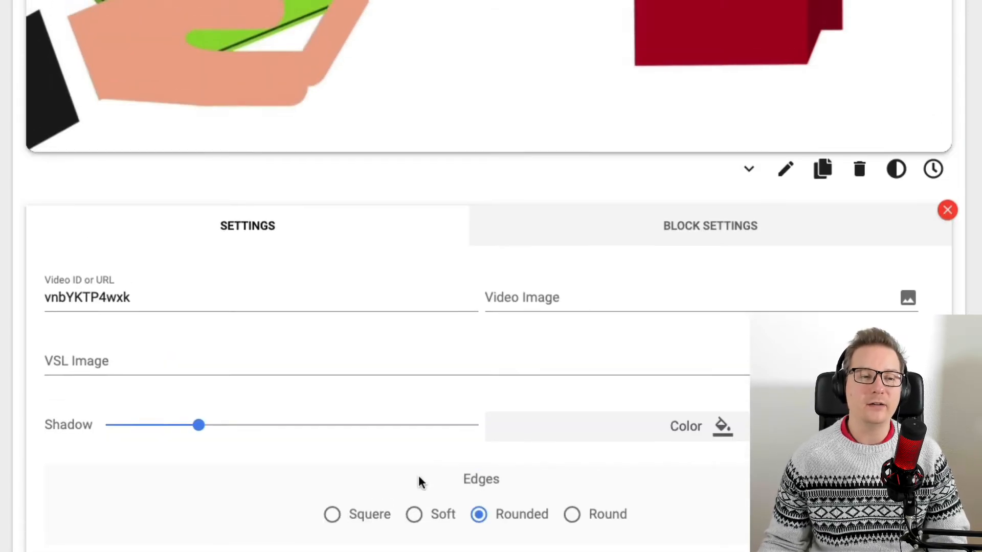
scroll(427, 476, "up", 7)
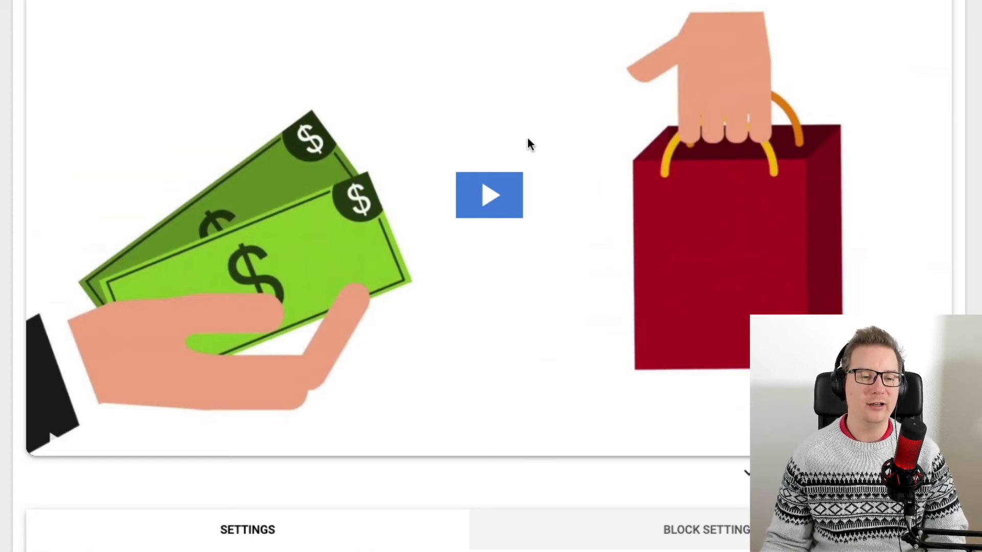
scroll(535, 182, "down", 8)
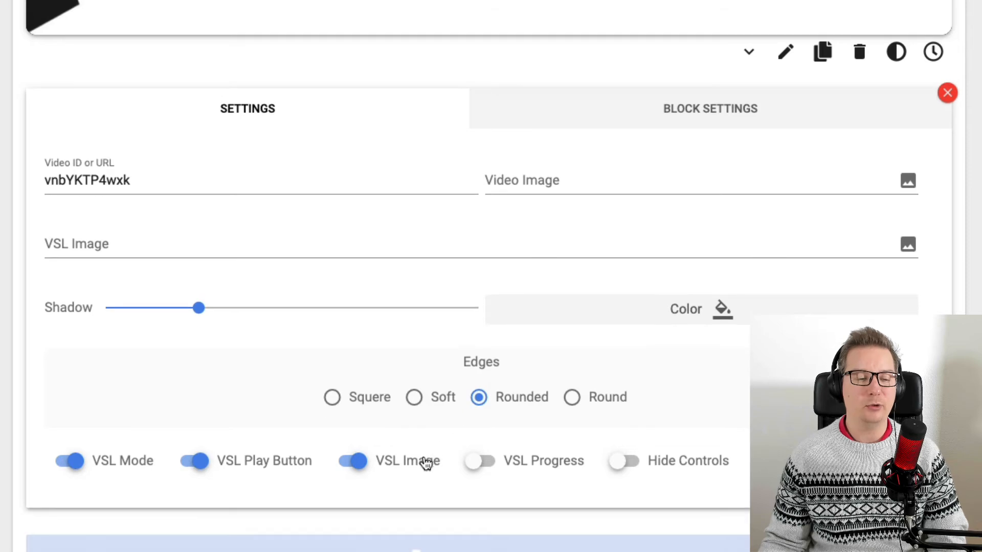
scroll(572, 337, "up", 9)
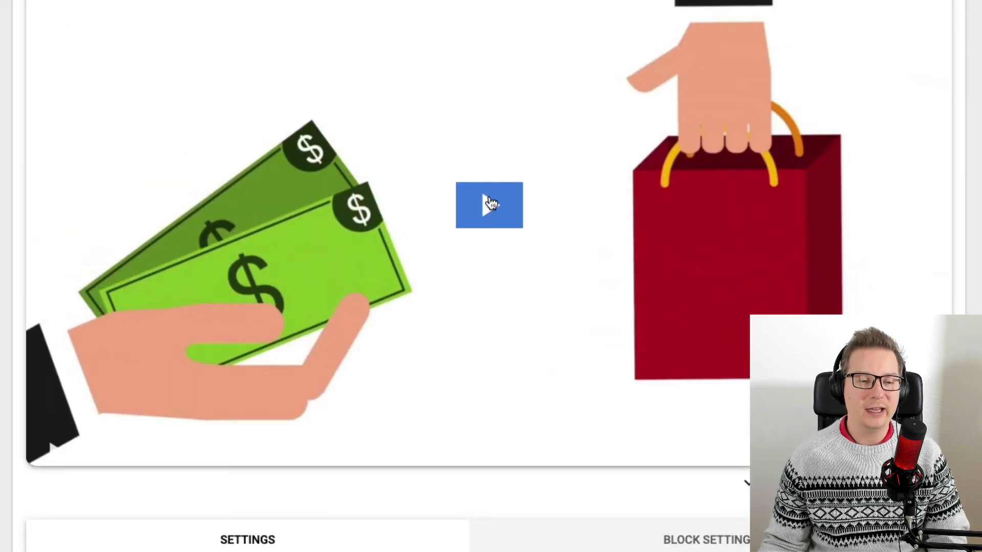
scroll(716, 284, "down", 11)
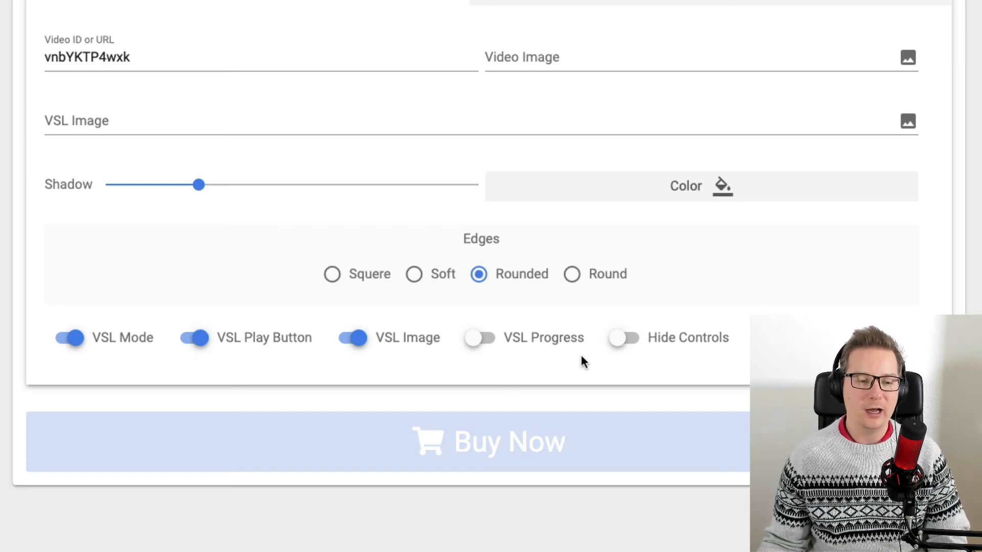
left_click(532, 344)
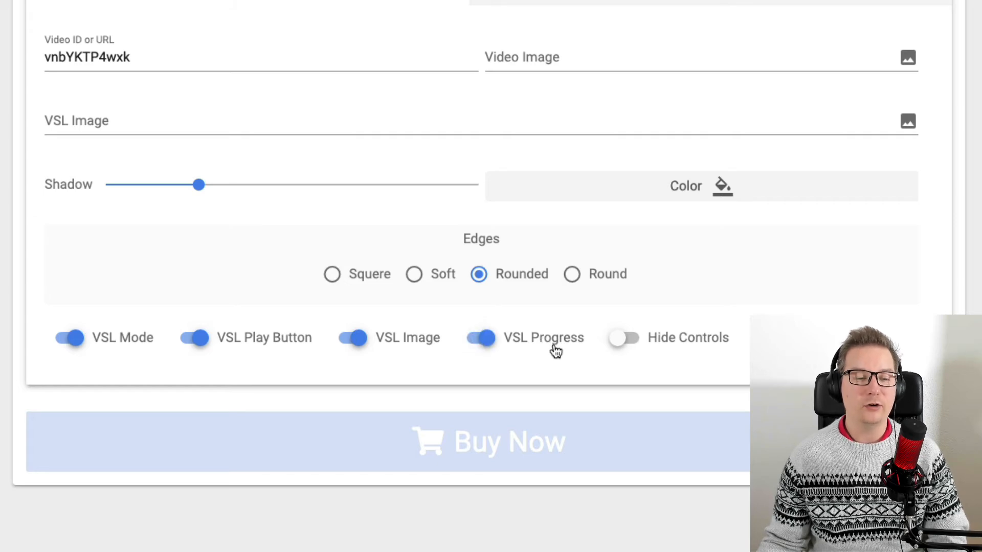
Turn Hide Controls on and back off for the video block.
scroll(559, 354, "up", 5)
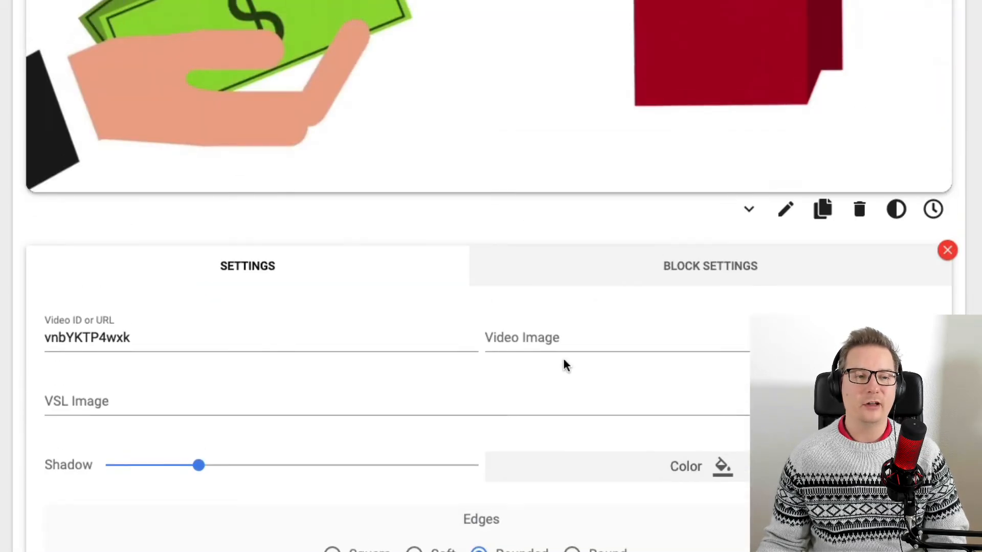
scroll(563, 364, "up", 5)
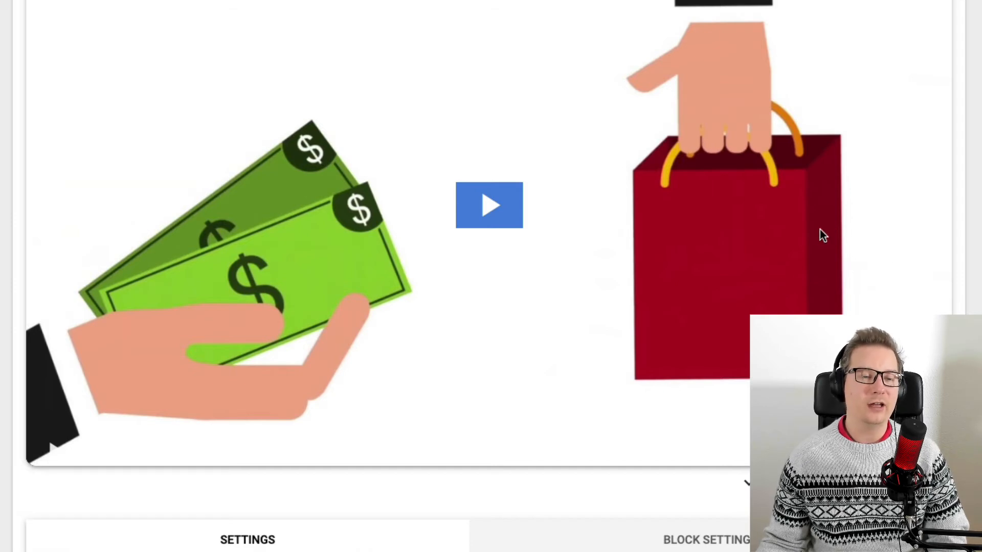
scroll(771, 225, "down", 9)
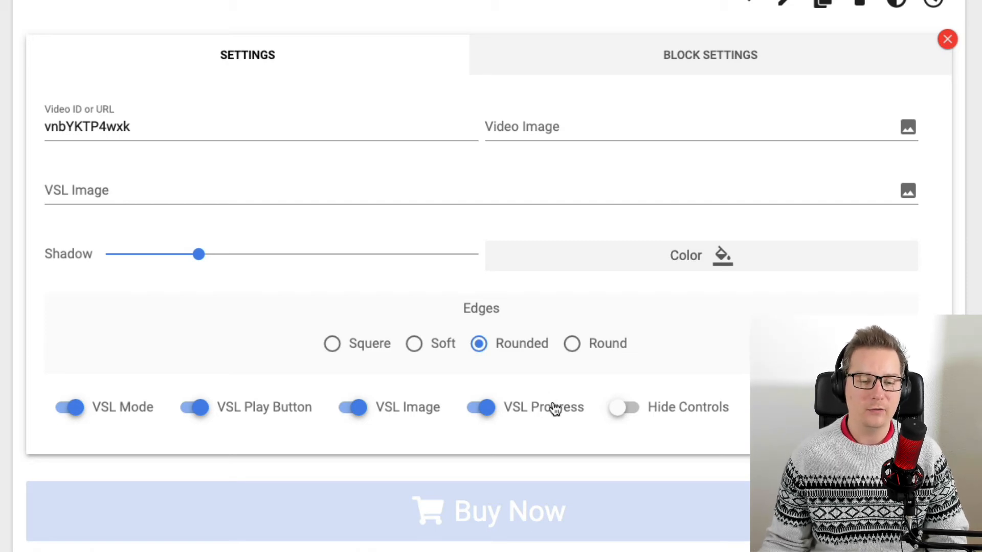
left_click(711, 409)
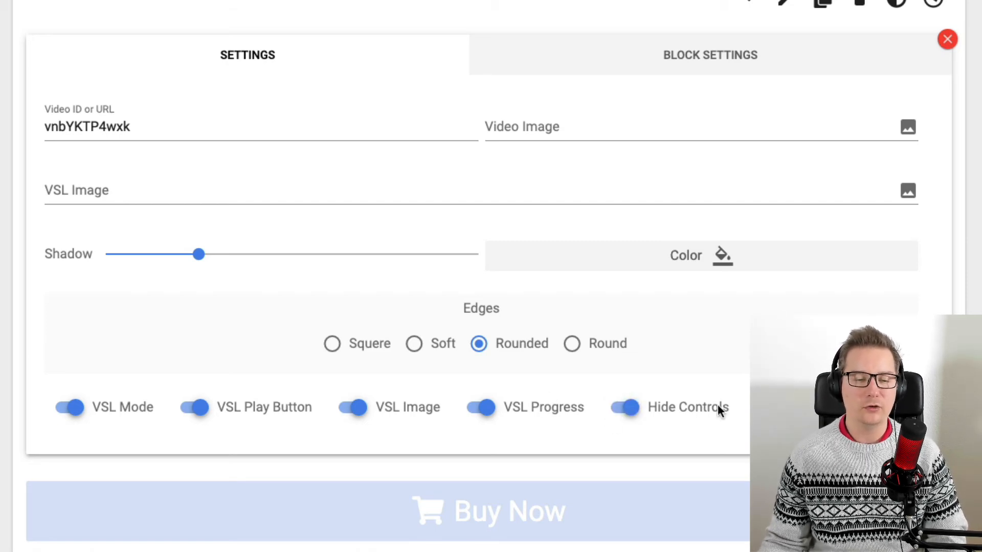
left_click(614, 408)
Save the page and switch to its preview.
scroll(670, 427, "up", 10)
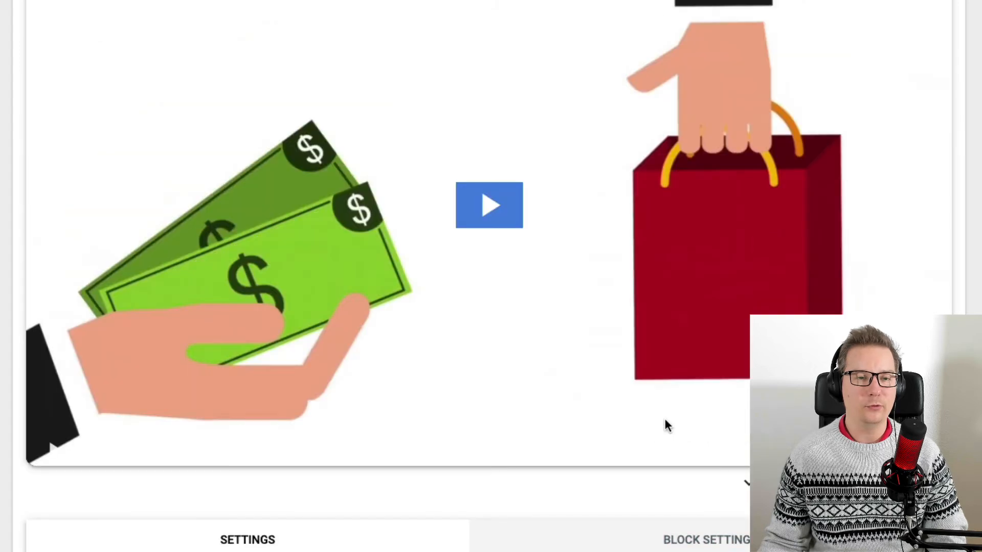
left_click(391, 20)
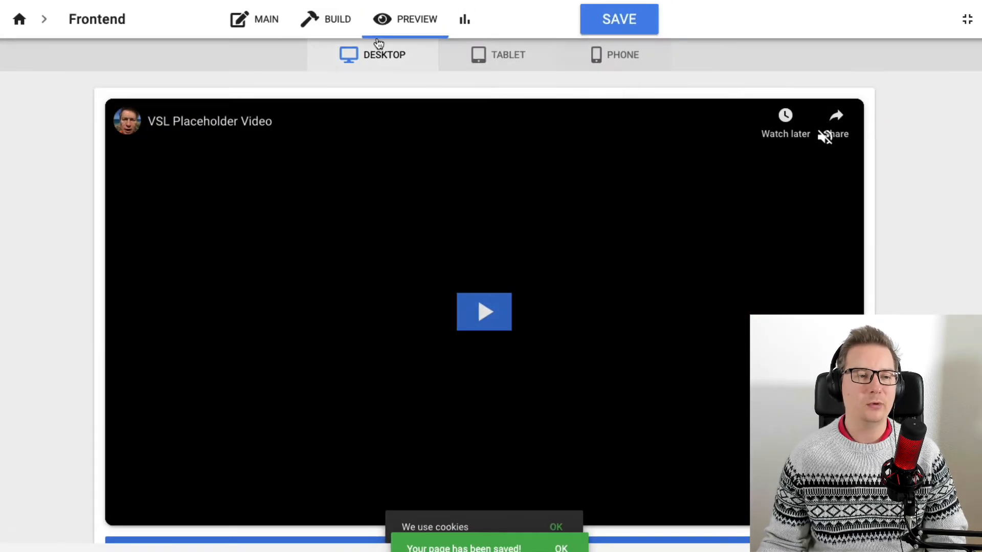
Open the main page settings and toggle the page unpublished and back to published.
left_click(284, 20)
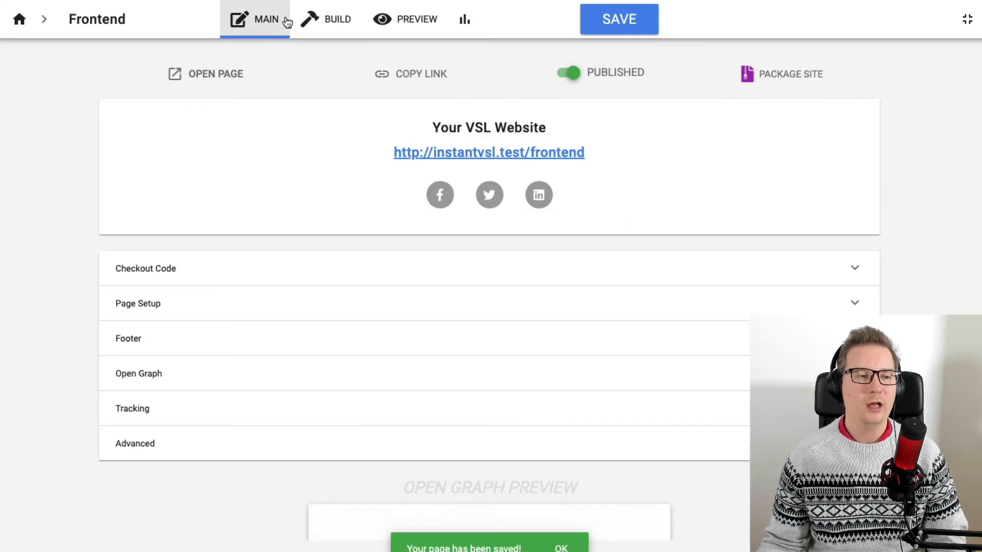
left_click(616, 76)
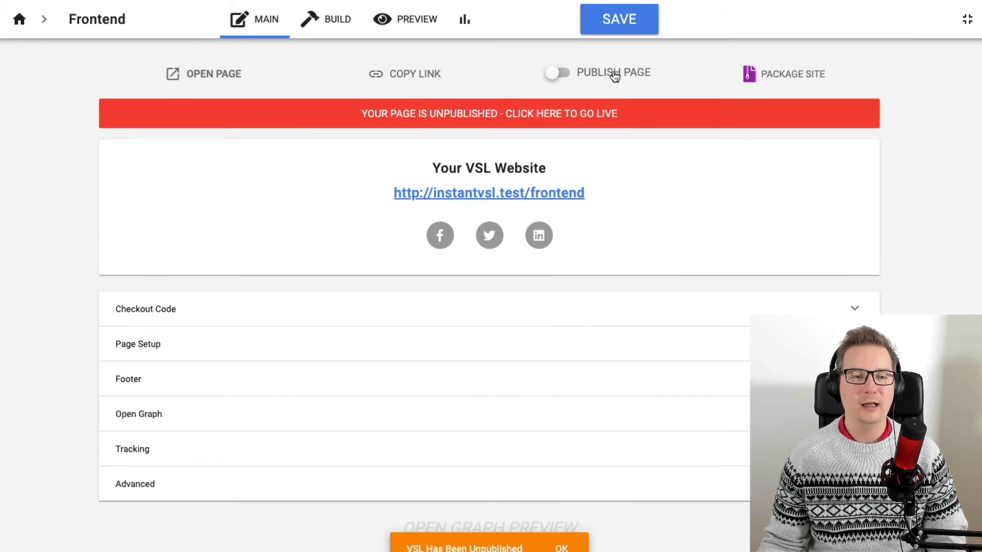
left_click(614, 75)
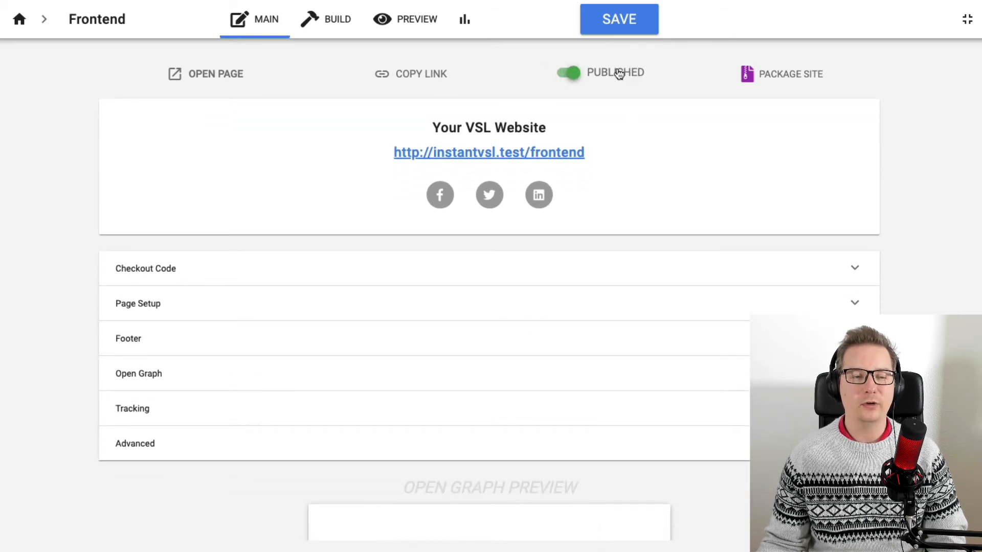
Open the published page link in an incognito window, play and pause the video there, then close the window.
right_click(577, 157)
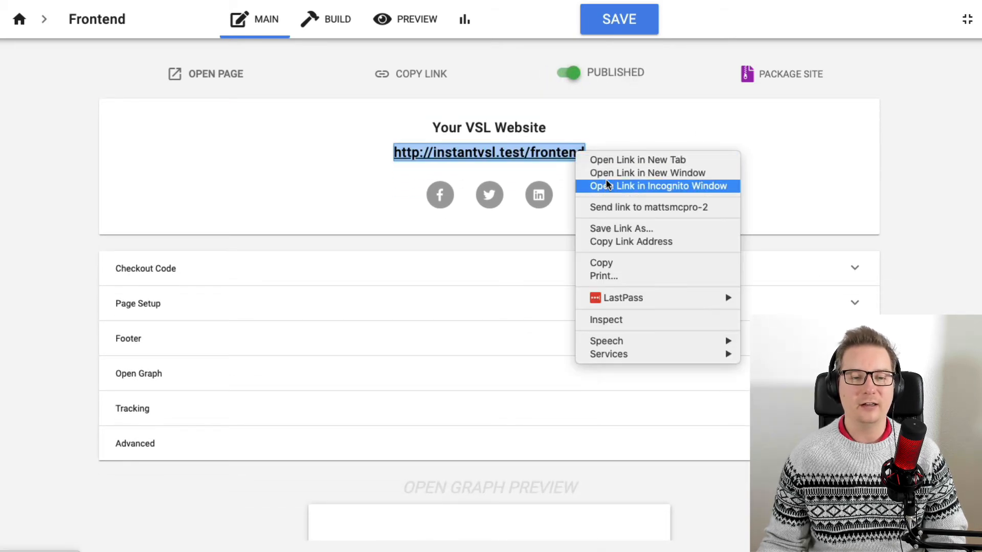
left_click(670, 186)
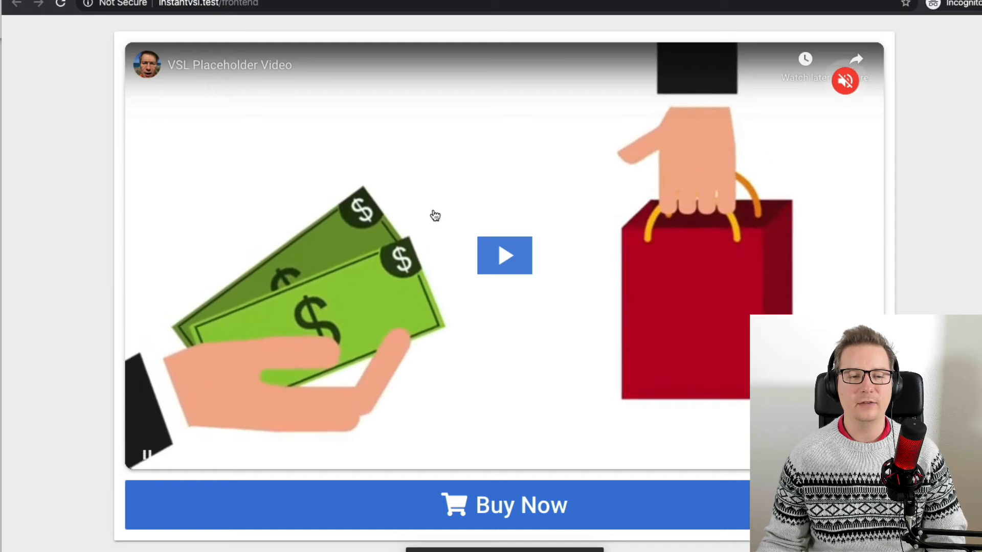
left_click(505, 260)
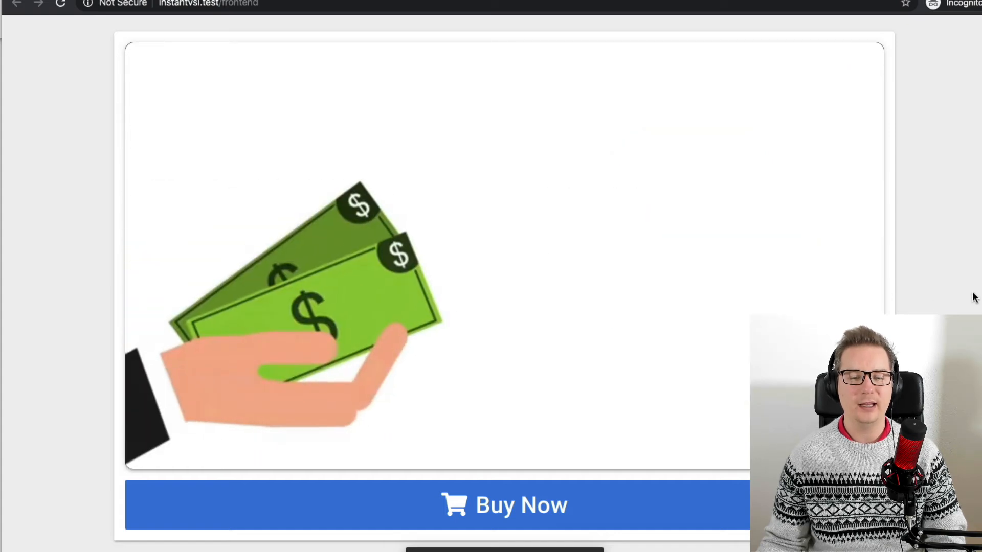
left_click(567, 233)
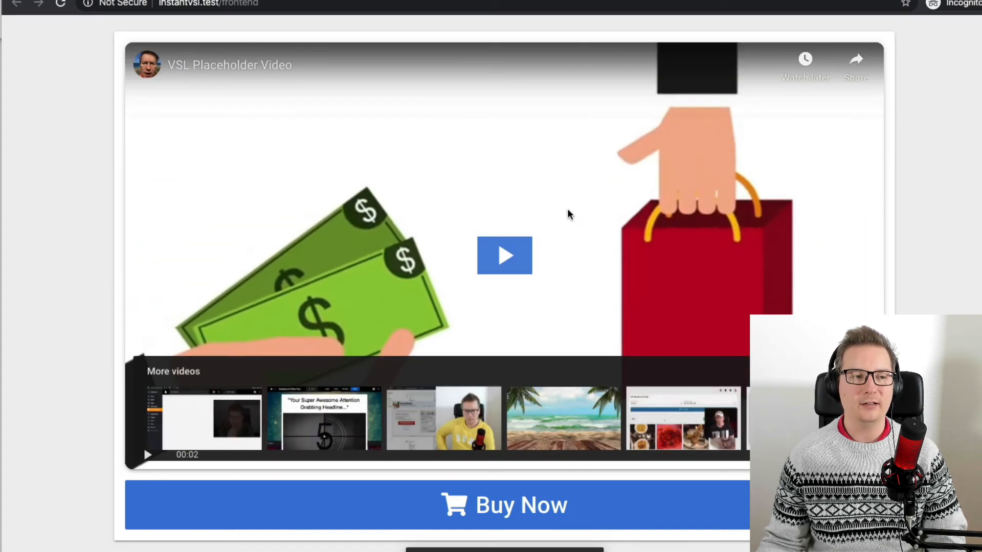
key("super+w")
left_click(922, 185)
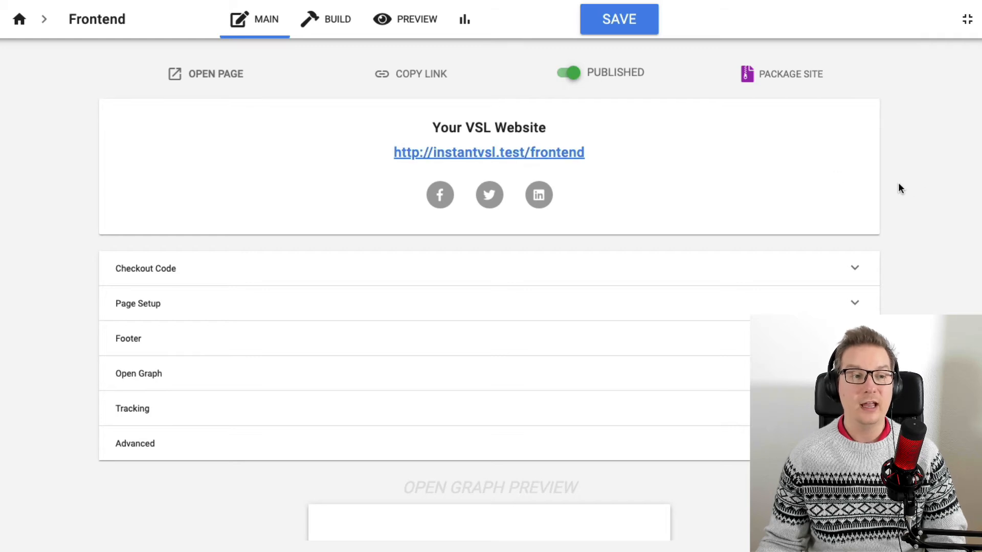
In the builder, enable Show Time in the Buy Now button's block settings and set it to 00:05.
left_click(319, 30)
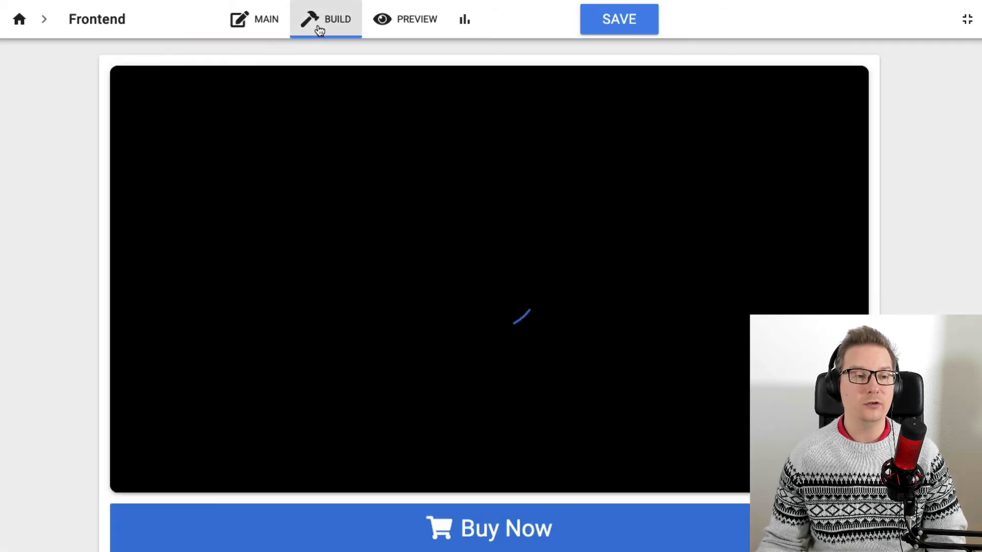
scroll(86, 157, "down", 1)
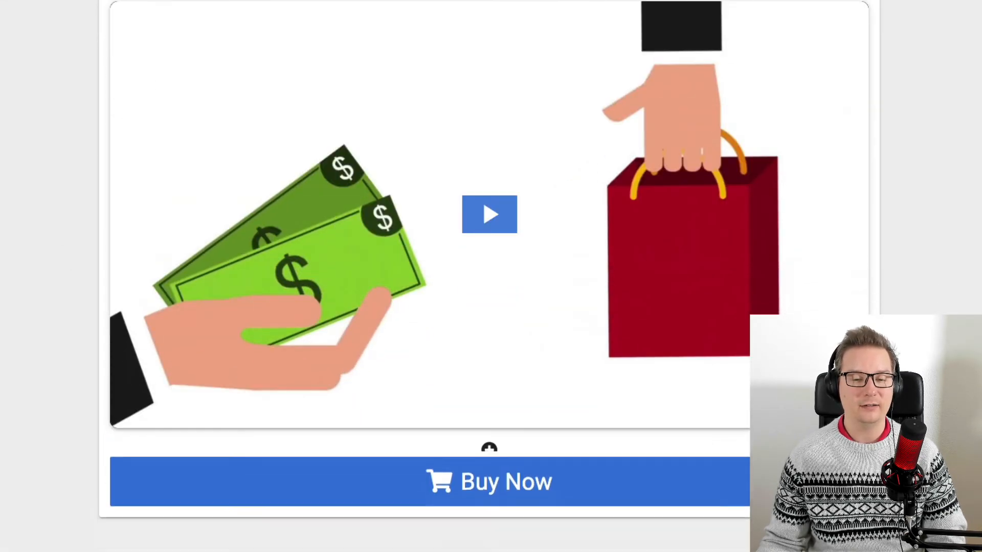
scroll(579, 450, "down", 1)
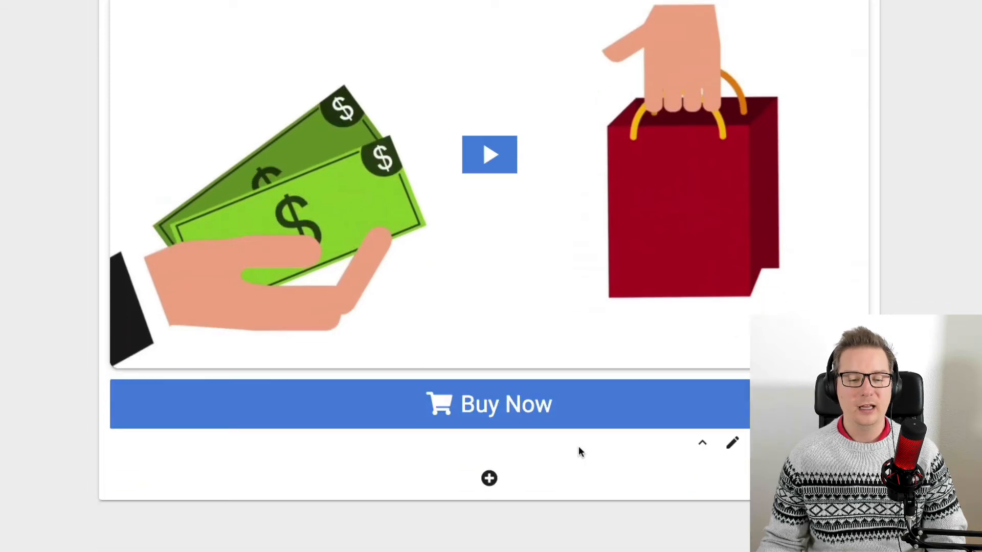
left_click(738, 439)
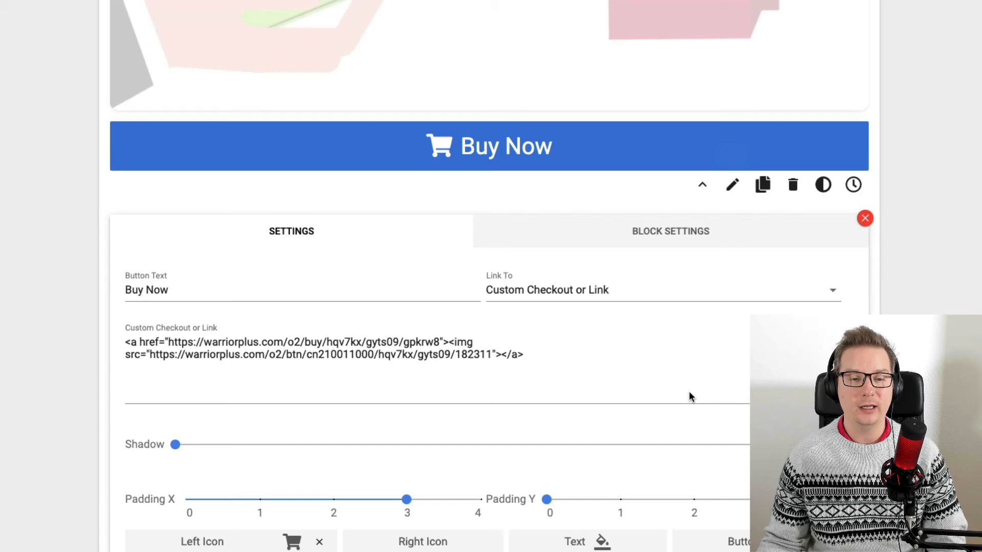
left_click(645, 231)
scroll(642, 388, "down", 1)
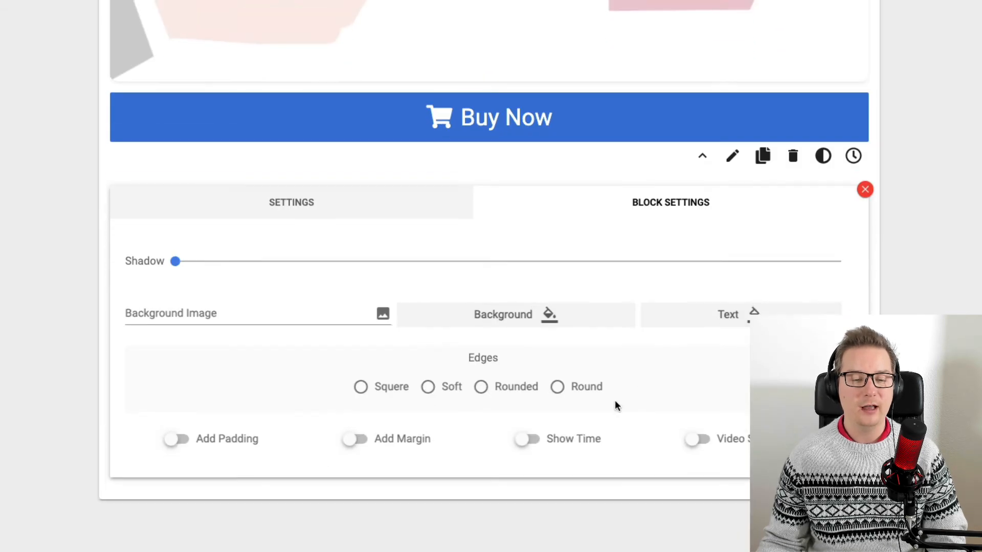
left_click(571, 444)
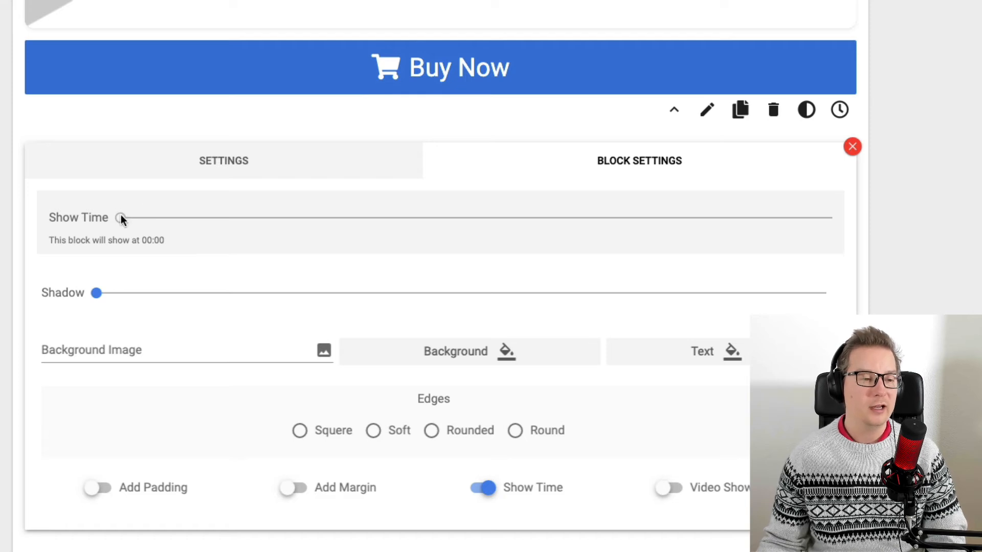
left_click_drag(120, 219, 129, 221)
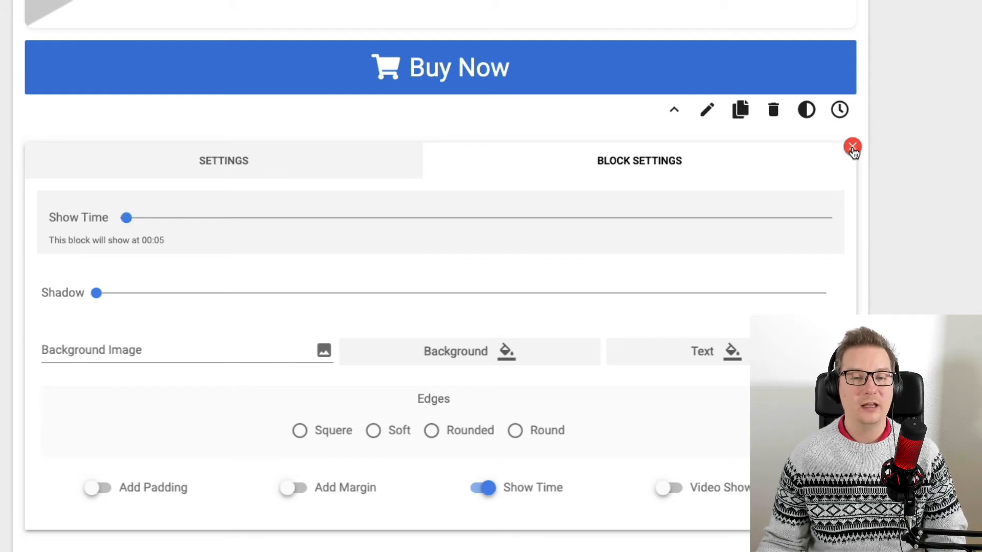
left_click(852, 147)
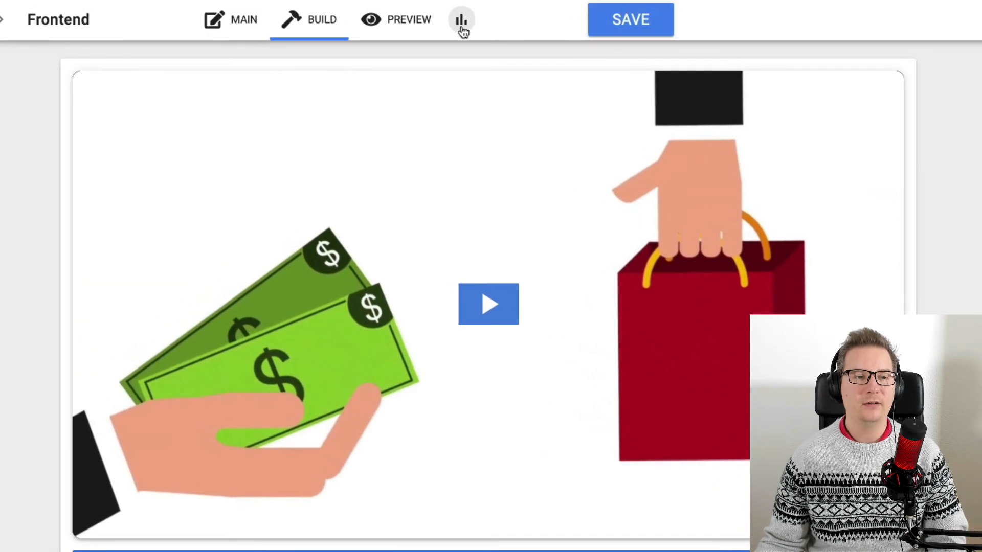
Preview the page in desktop view.
left_click(379, 21)
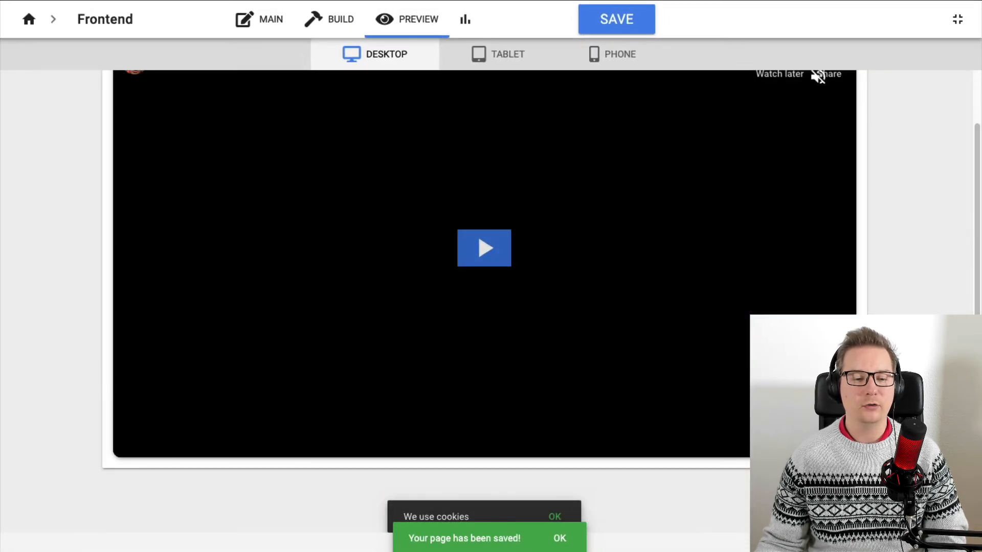
scroll(484, 282, "up", 1)
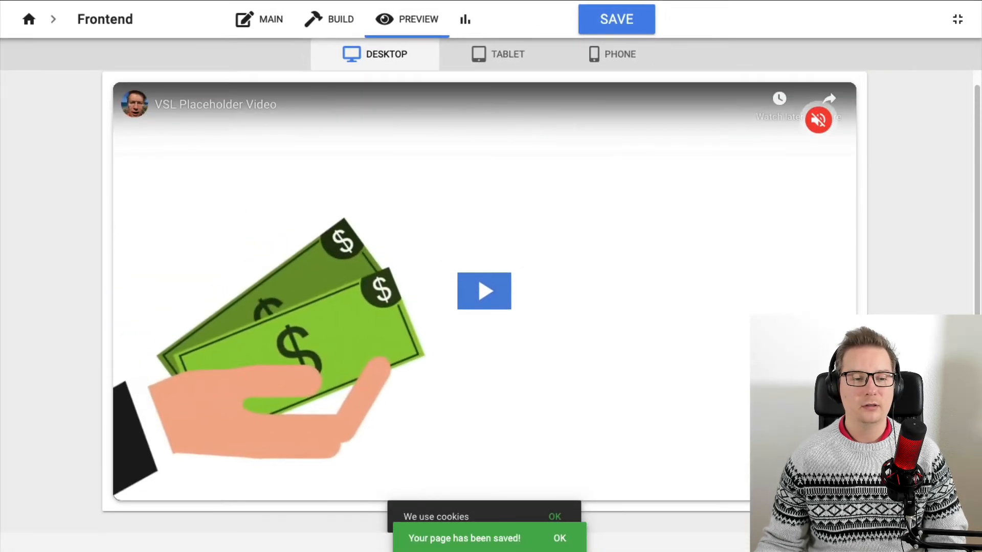
scroll(484, 282, "down", 1)
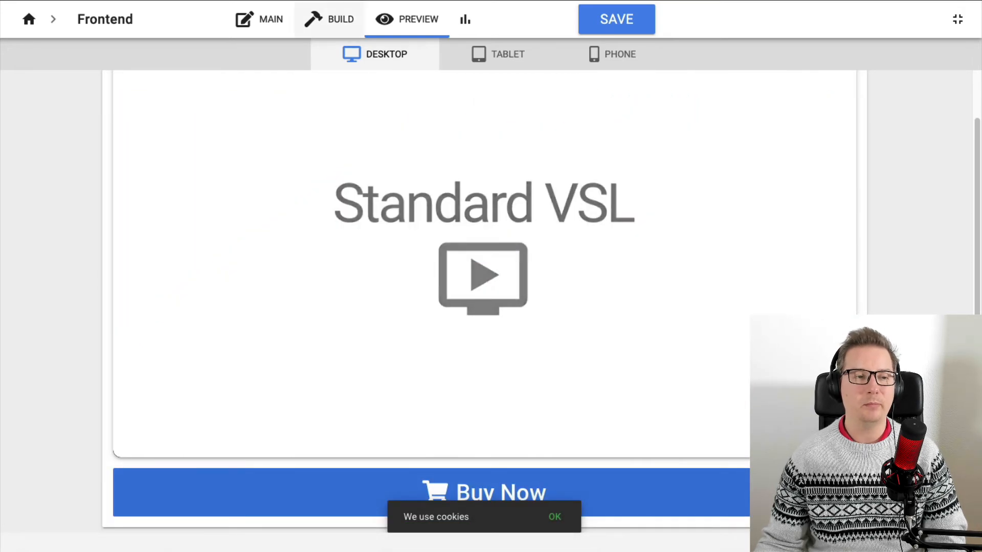
Enable Video Show Time in the Buy Now button's block settings and close its settings.
left_click(329, 19)
scroll(950, 308, "down", 1)
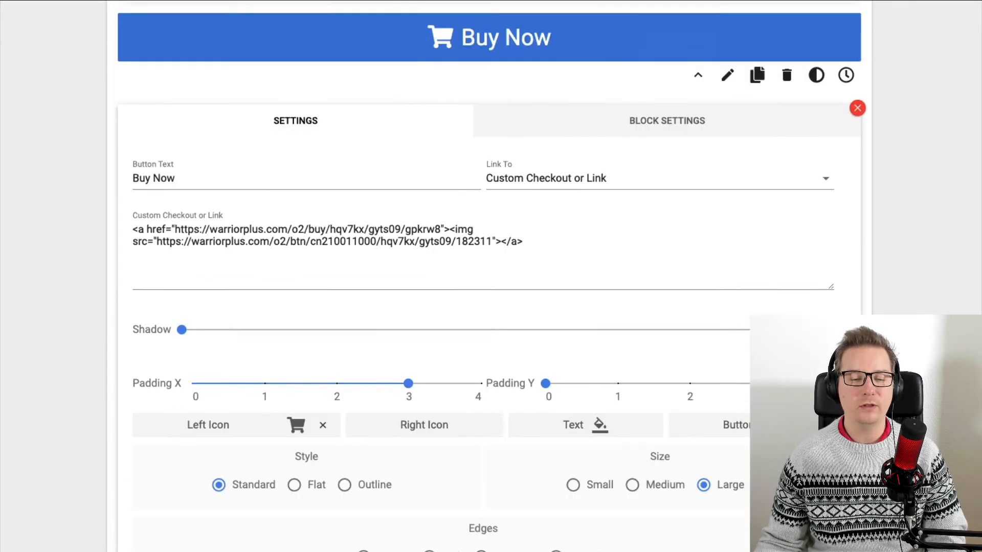
left_click(683, 129)
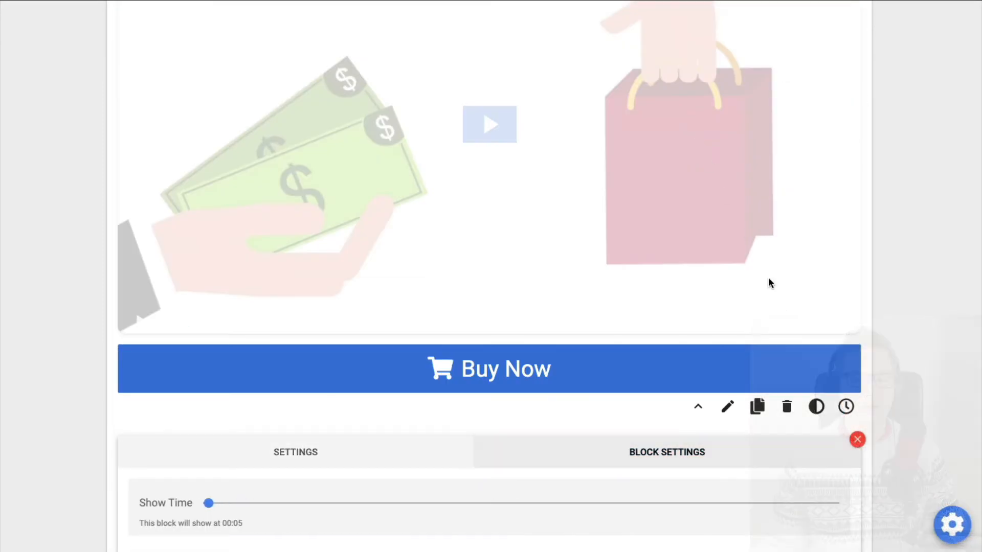
scroll(770, 284, "down", 6)
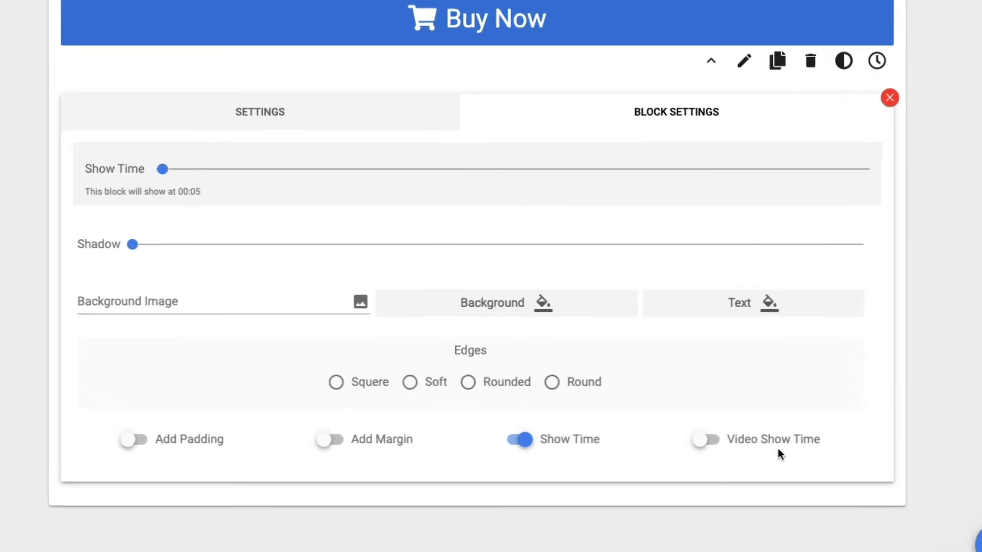
left_click(778, 451)
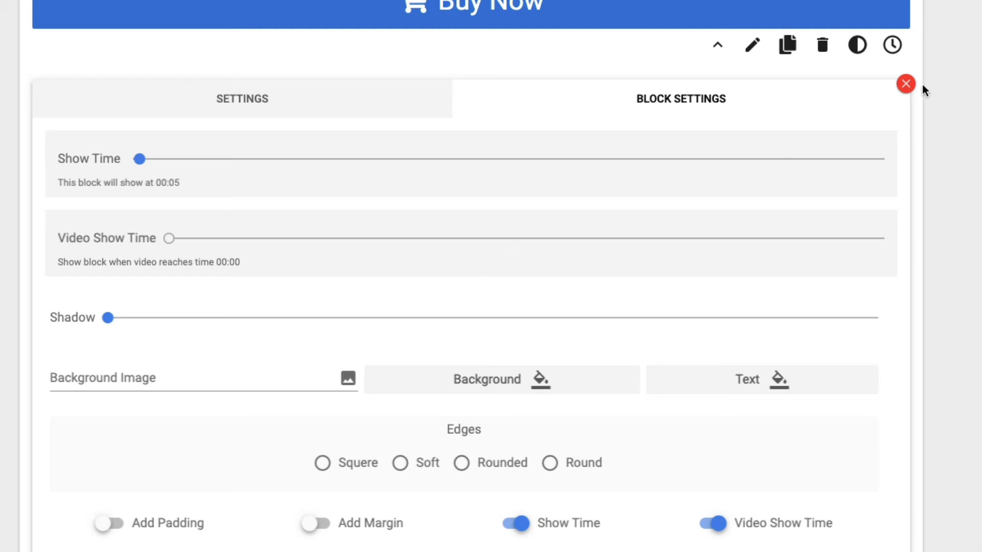
left_click(905, 83)
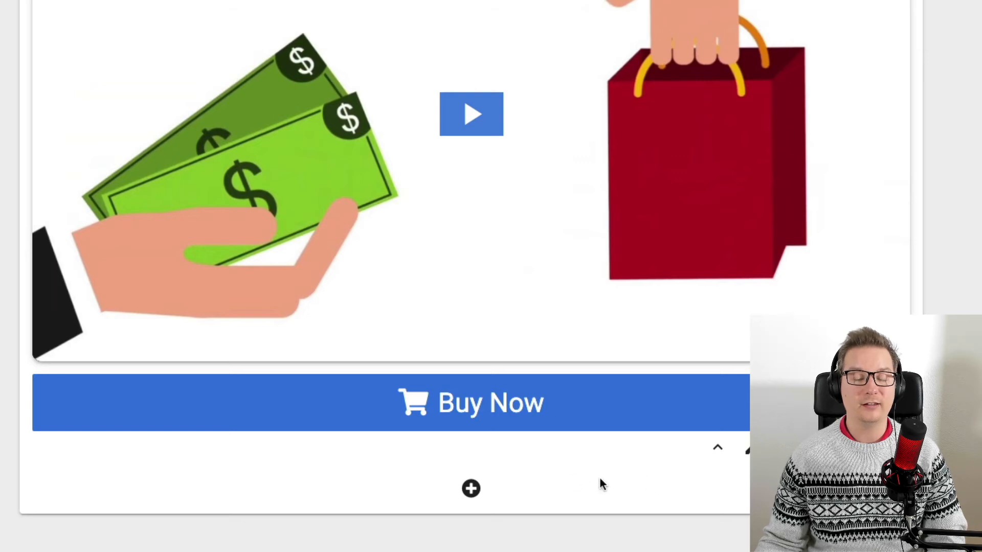
Open the Frontend page's conversion stats and close them.
scroll(599, 475, "up", 3)
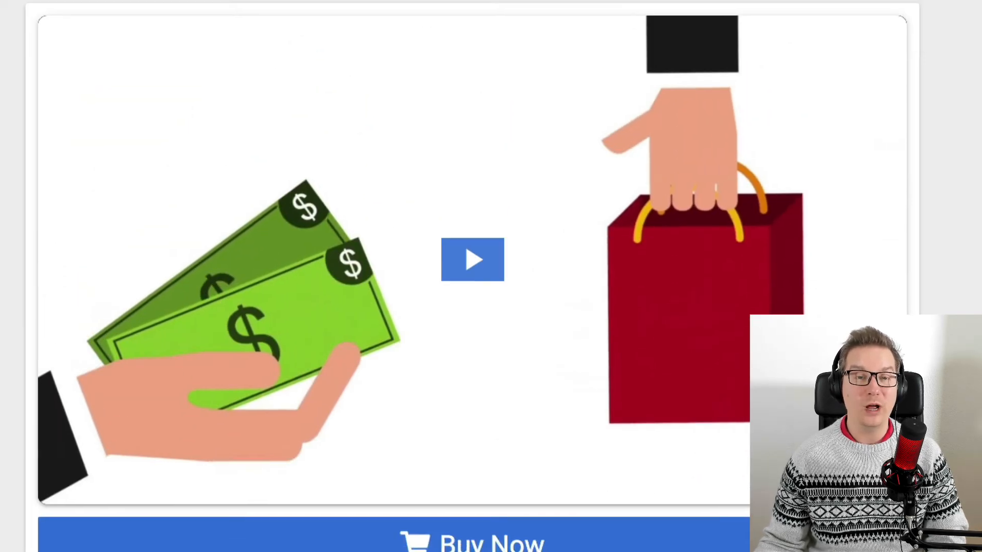
scroll(583, 432, "down", 3)
scroll(587, 432, "up", 3)
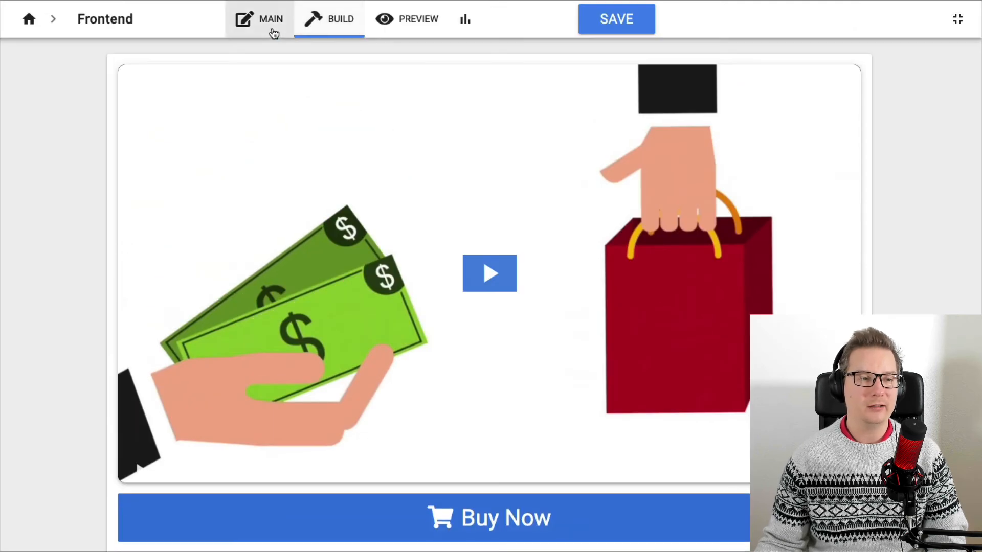
left_click(274, 33)
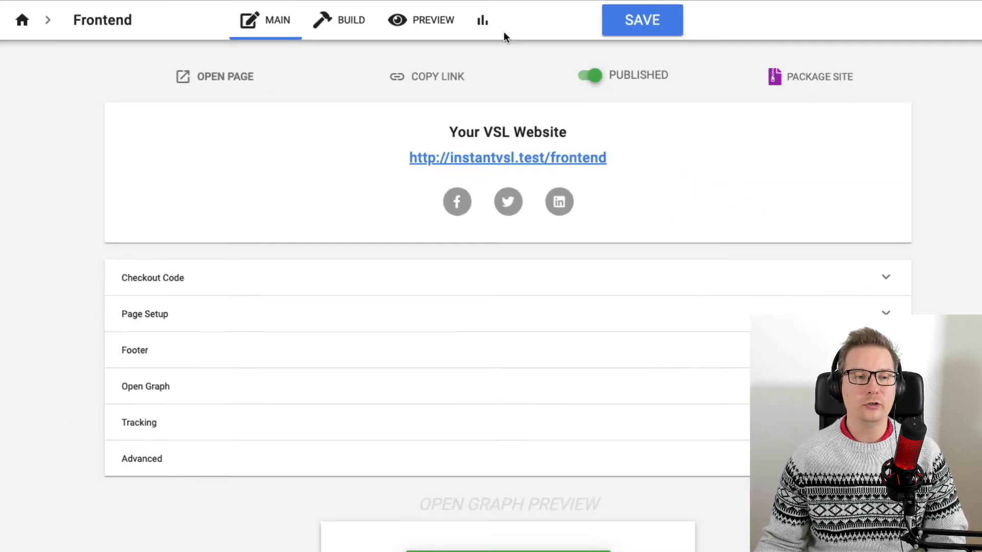
left_click(725, 35)
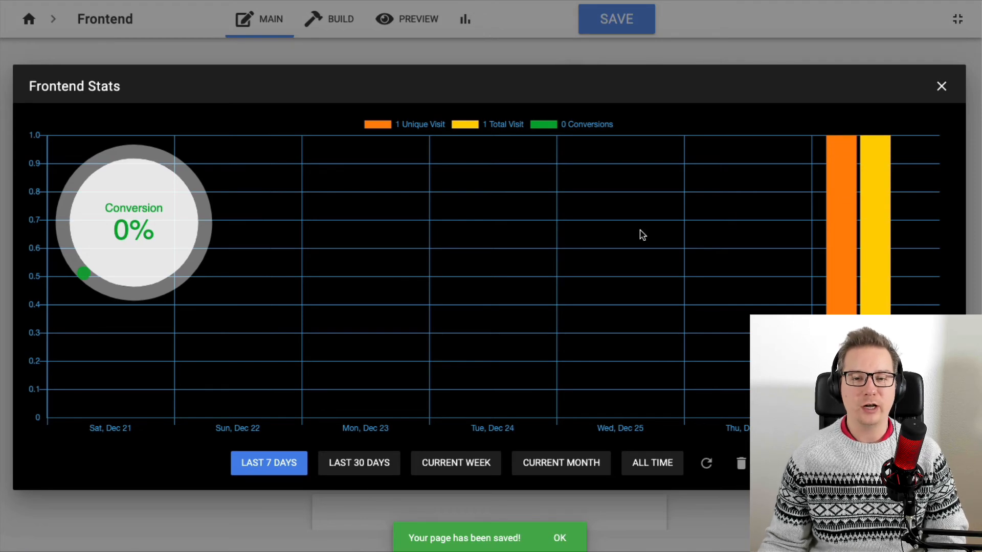
left_click(941, 85)
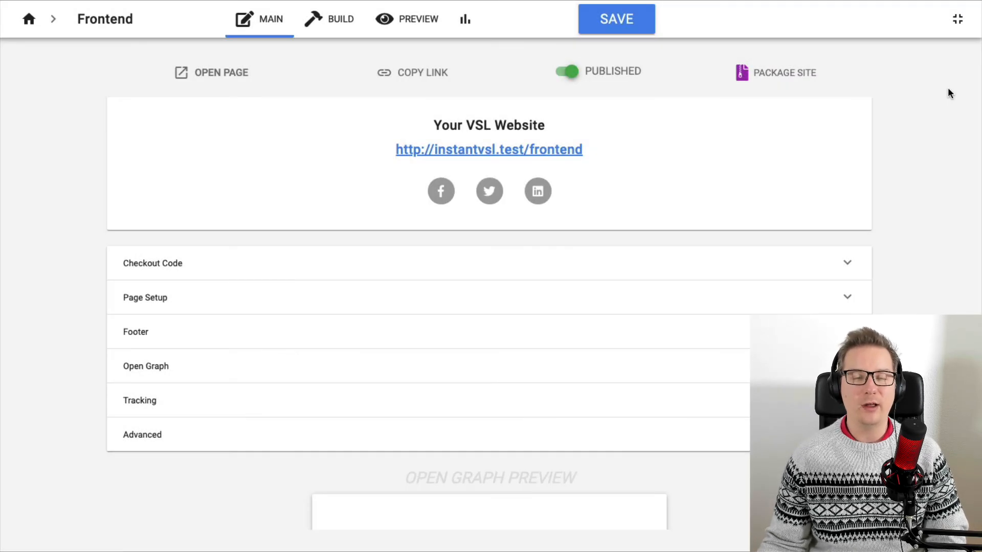
Return to the VSL list and start a new Thank You Page titled Download.
left_click(30, 21)
left_click(716, 41)
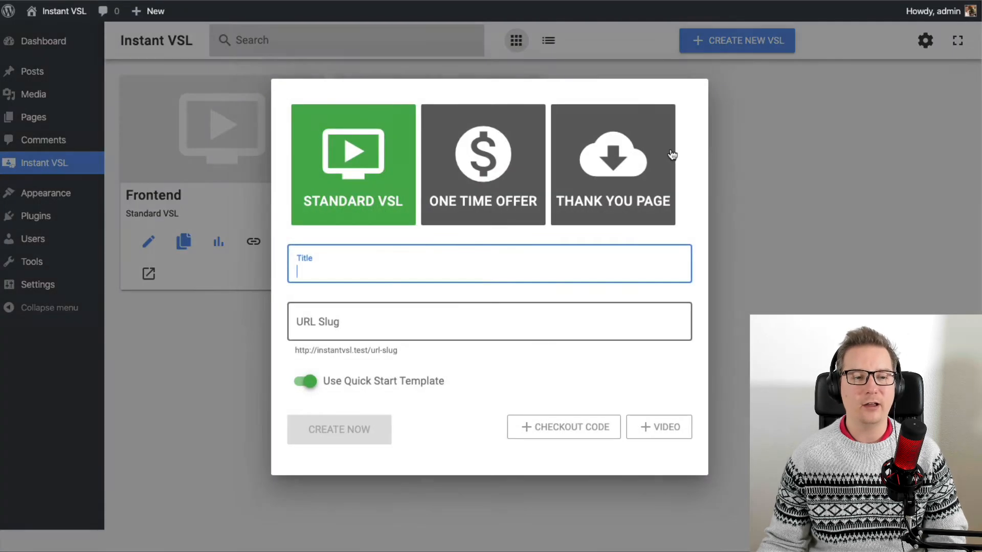
left_click(650, 198)
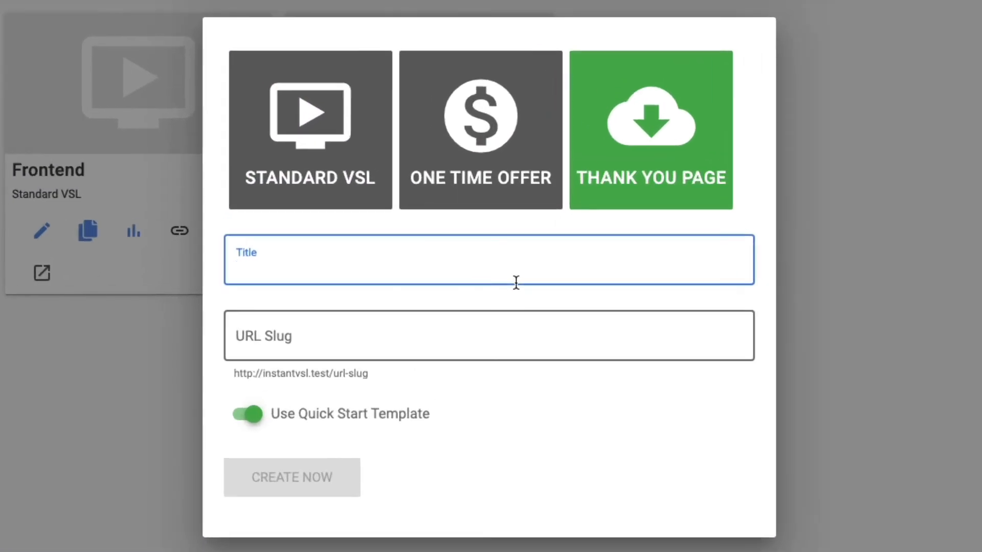
type("Down")
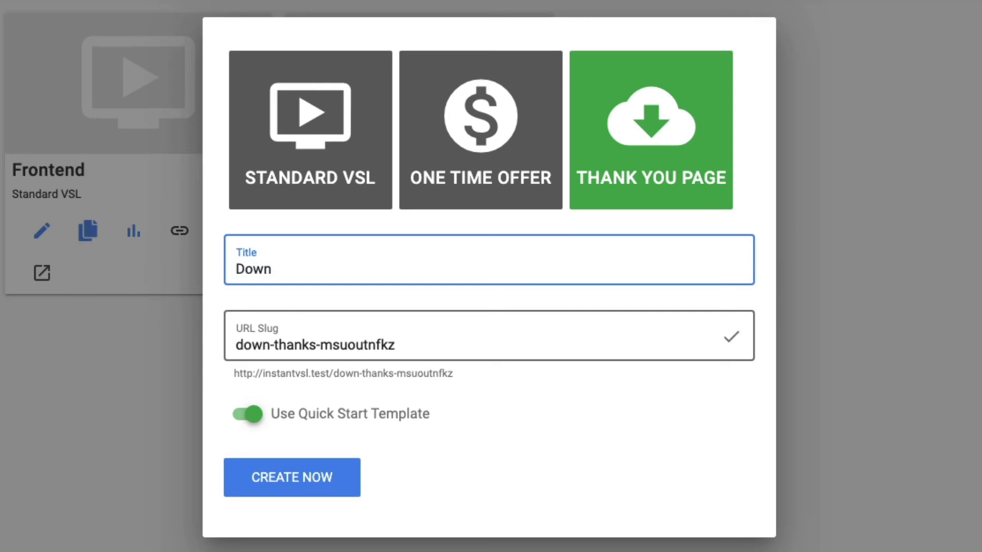
type("load")
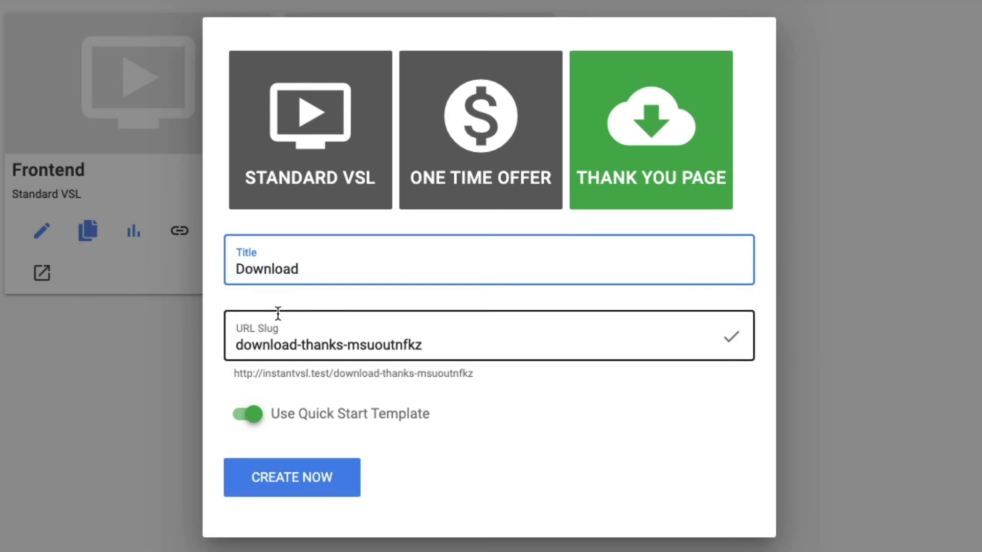
Trim the URL slug to download and undo the change.
left_click_drag(463, 352, 417, 348)
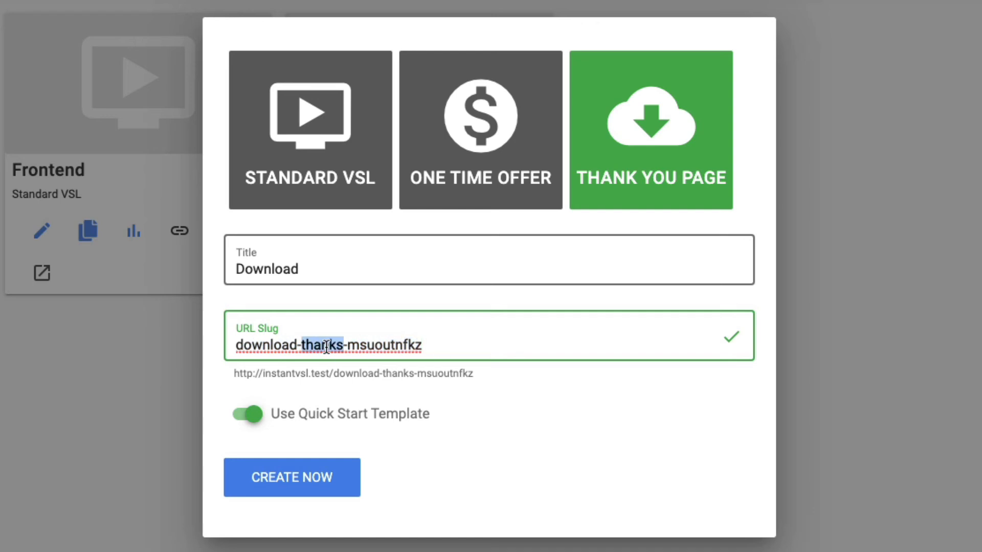
left_click(447, 350)
left_click_drag(422, 346, 305, 344)
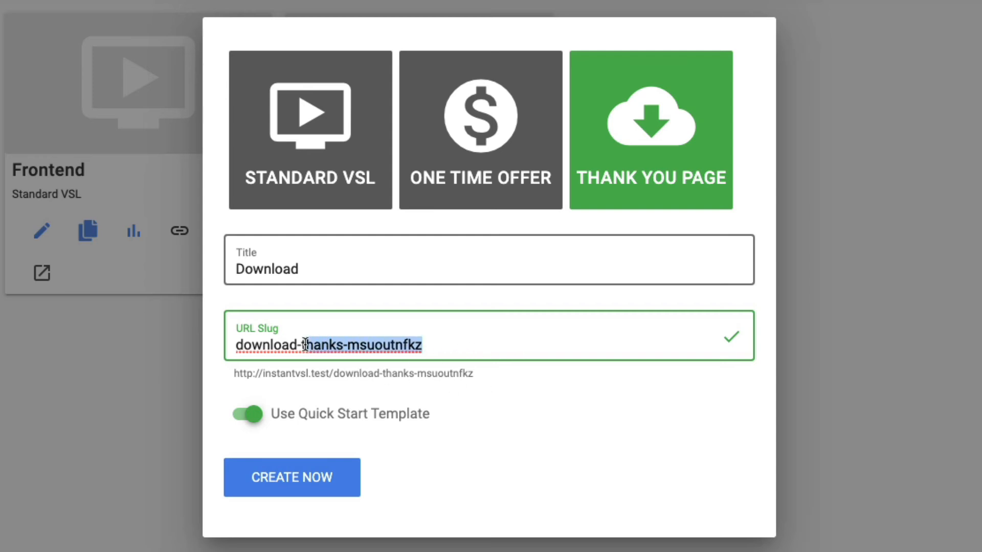
key("BackSpace")
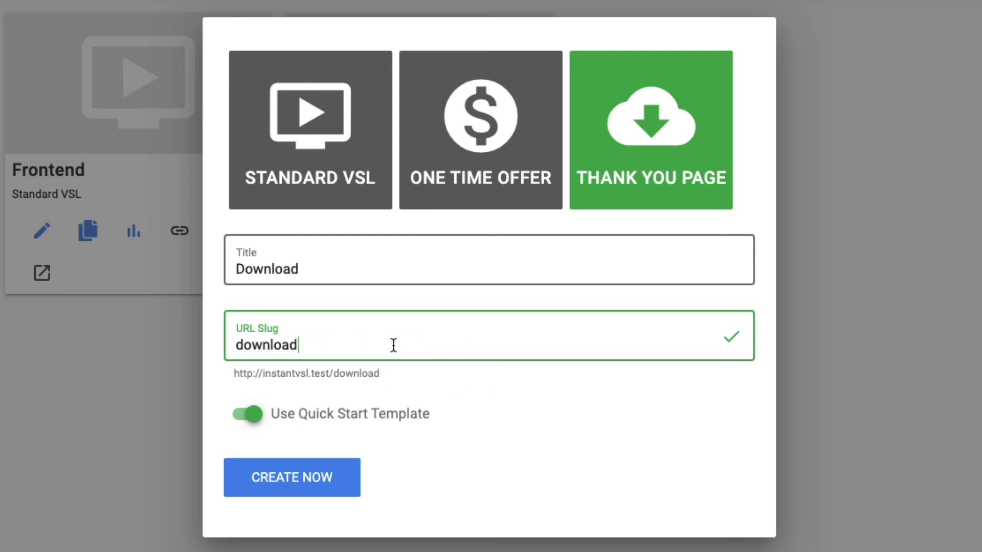
key("ctrl+z")
left_click(439, 346)
left_click(596, 422)
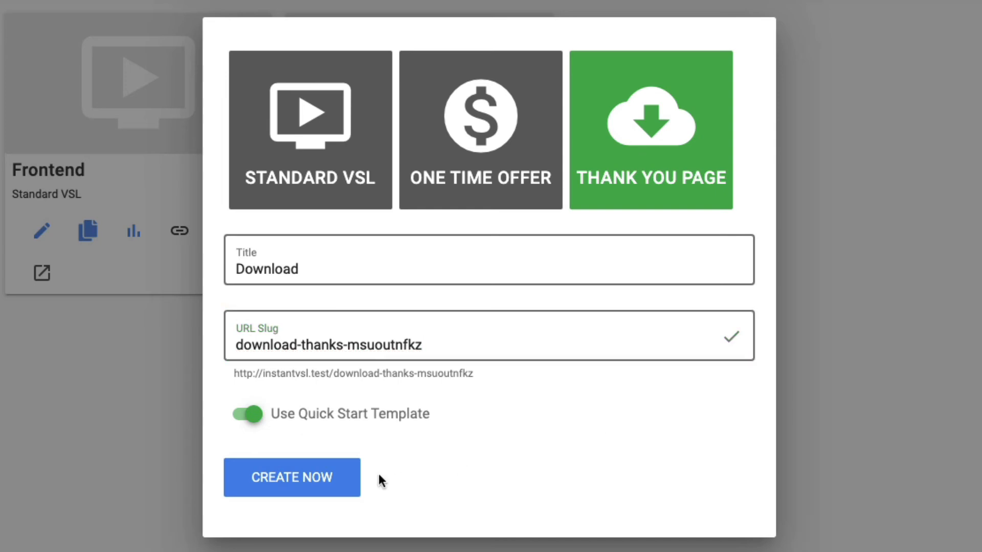
Create the Download thank-you page with the quick start template.
left_click(338, 485)
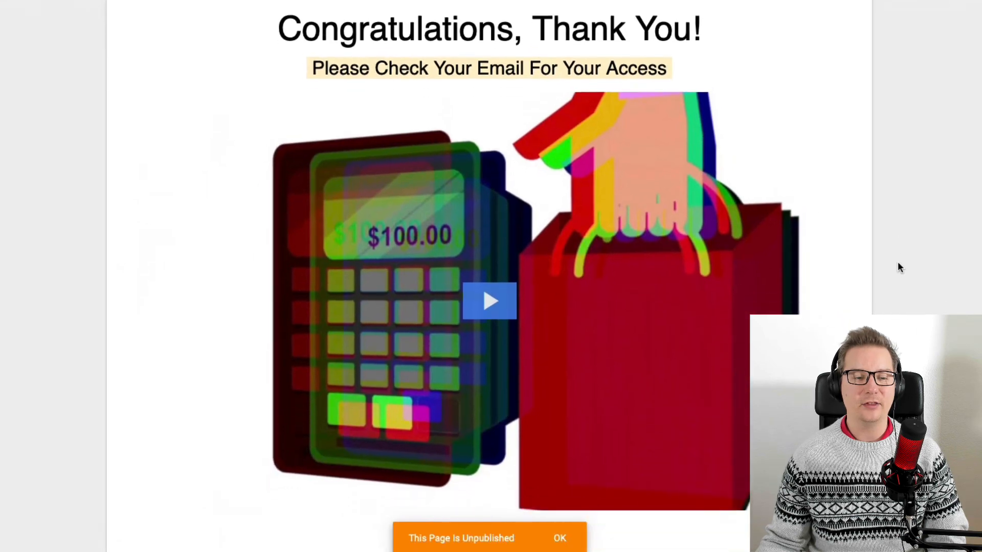
scroll(824, 265, "down", 1)
scroll(827, 265, "down", 10)
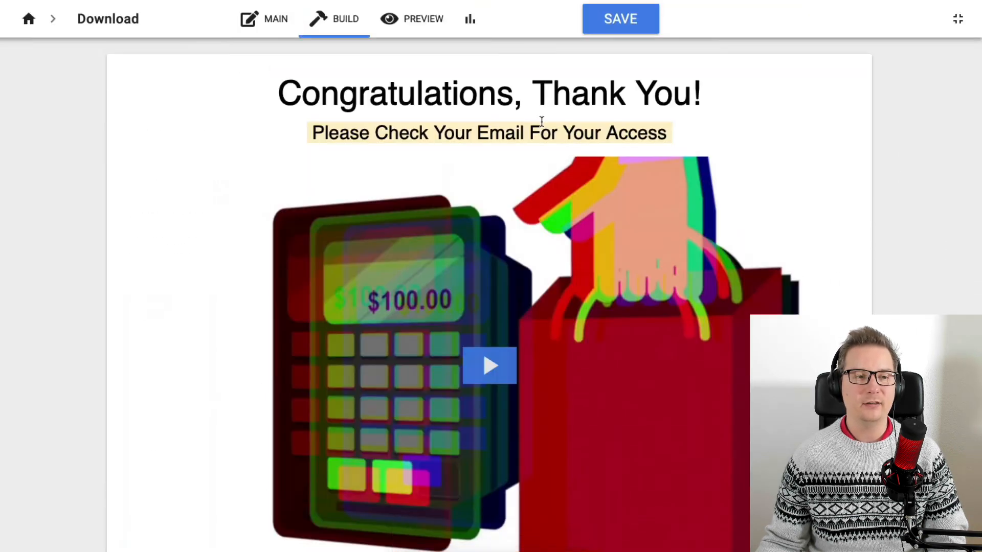
Select the Frontend VSL as the Download page's conversion trigger.
left_click(276, 20)
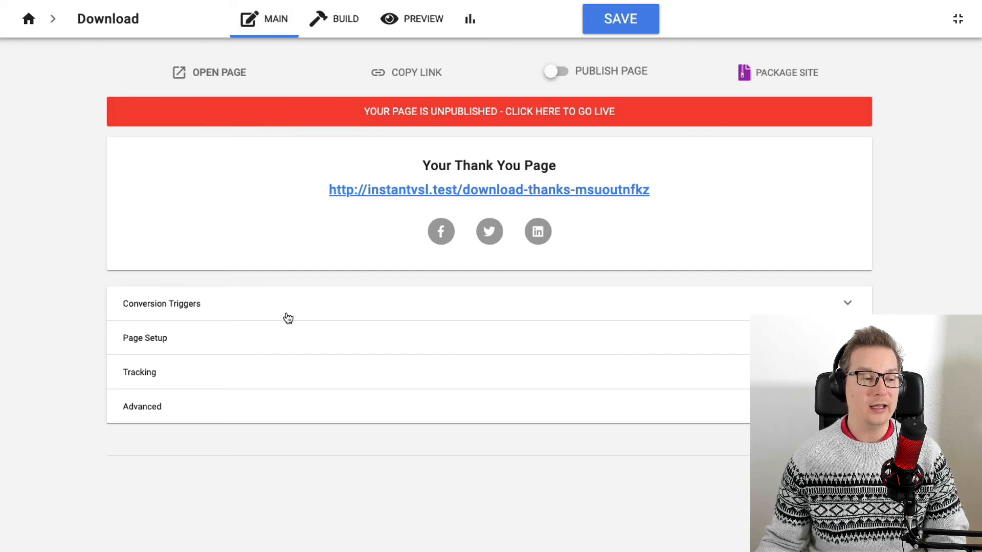
left_click(250, 312)
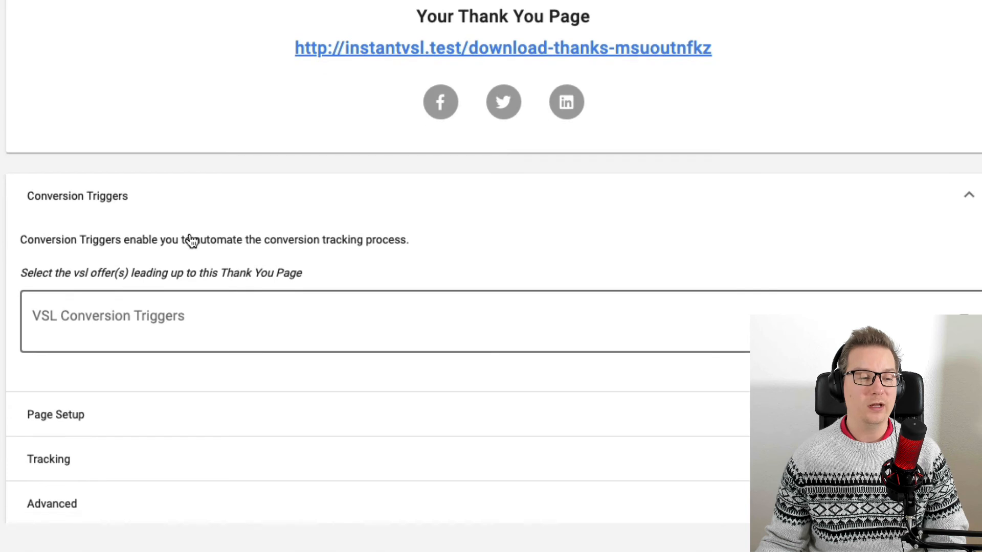
scroll(190, 240, "down", 1)
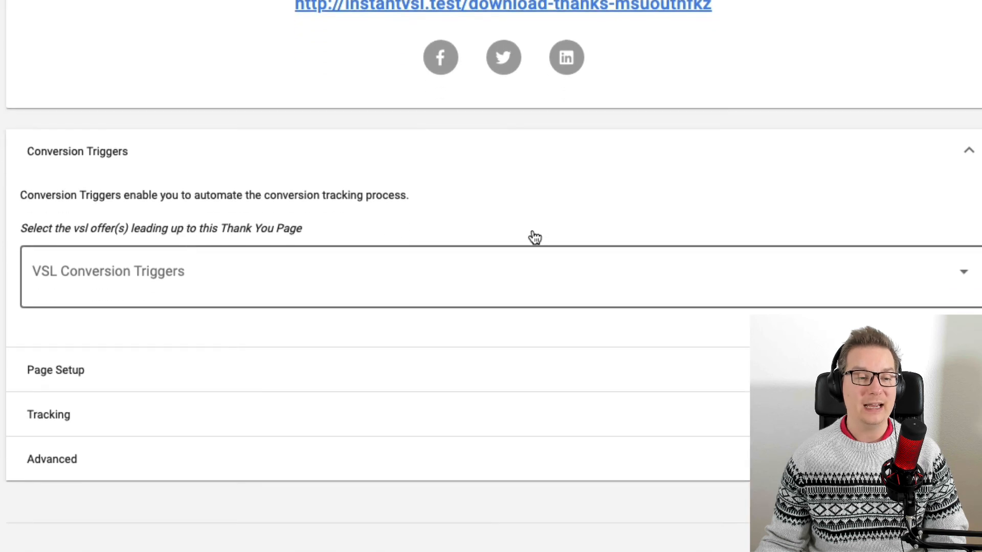
left_click(379, 283)
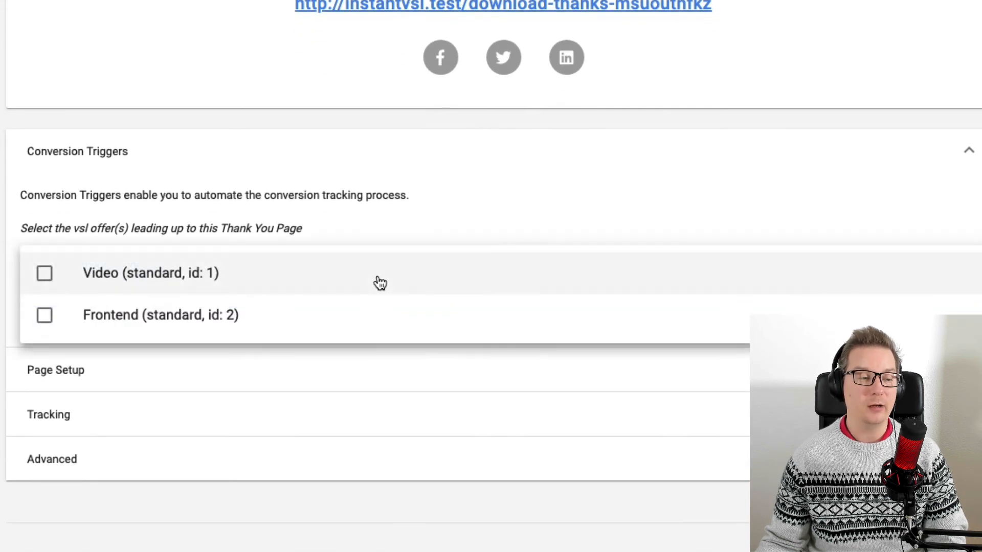
left_click(104, 324)
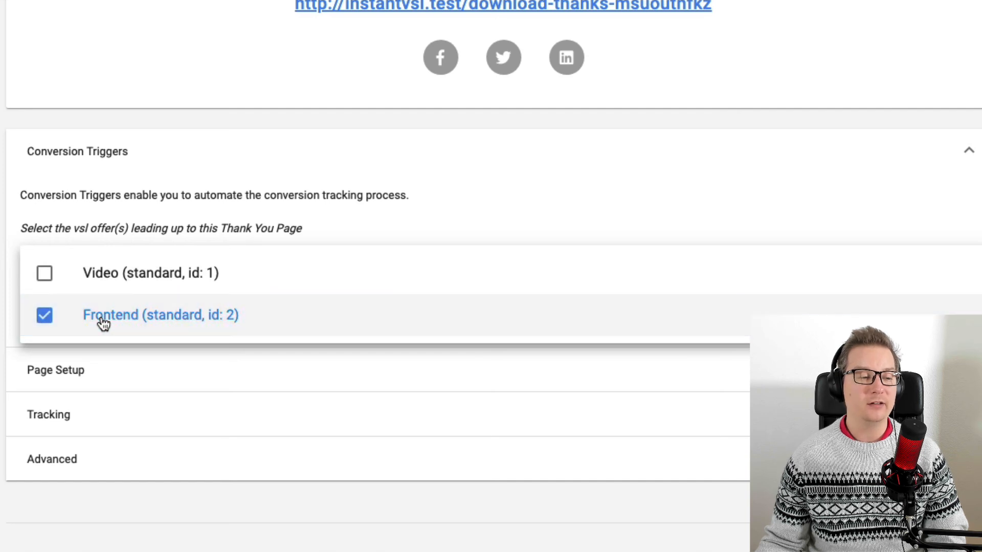
left_click(818, 403)
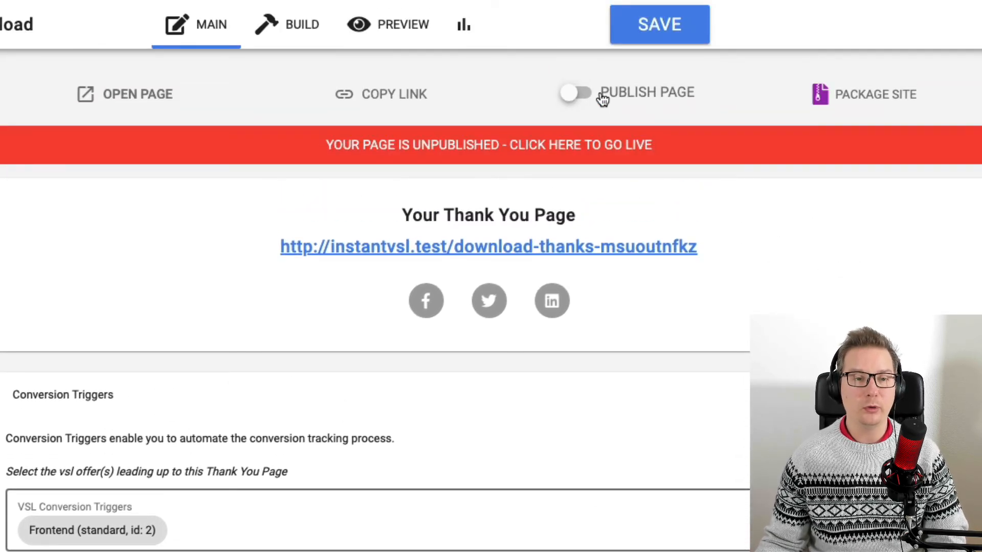
Publish the Download thank-you page and expand its Page Setup settings.
left_click(620, 97)
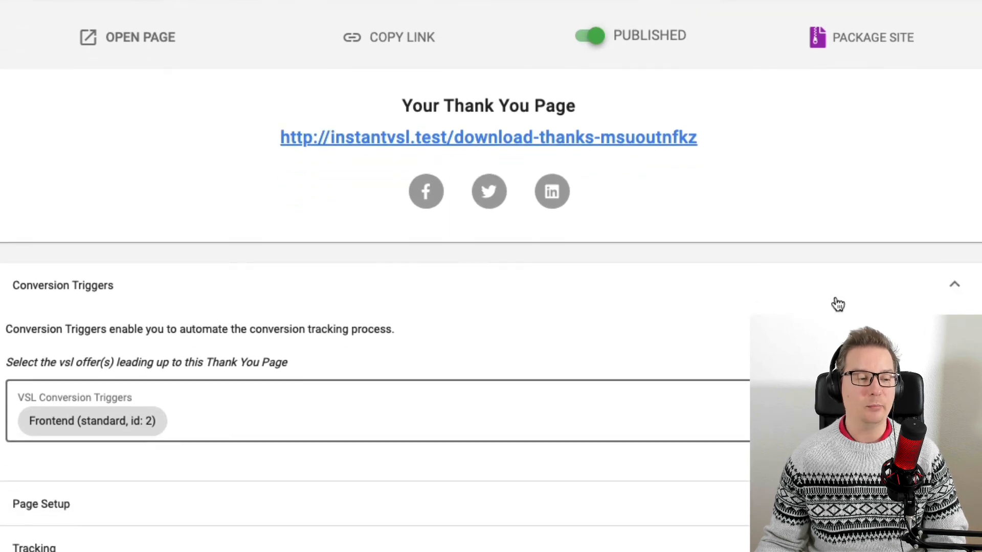
left_click(433, 521)
scroll(434, 519, "down", 2)
mouse_move(793, 503)
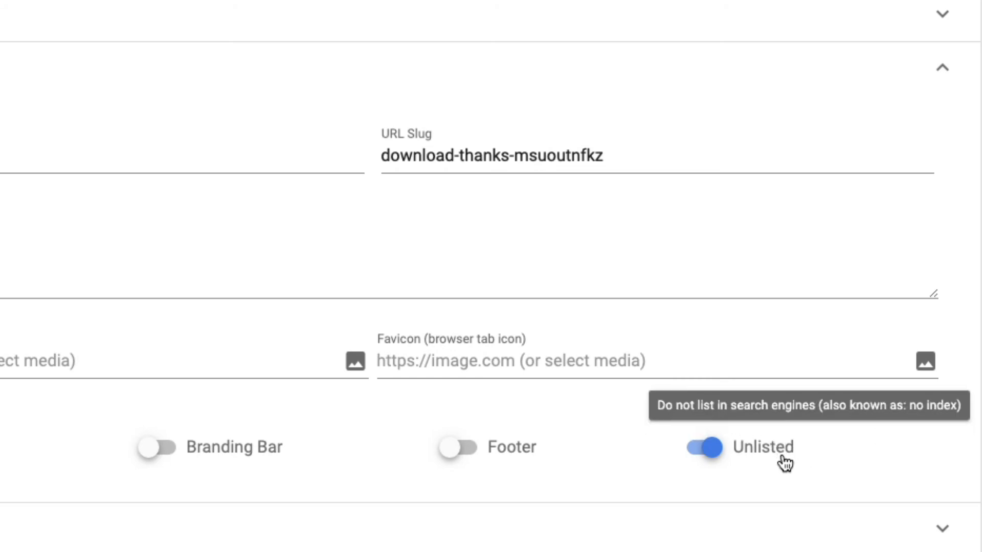
scroll(763, 447, "up", 3)
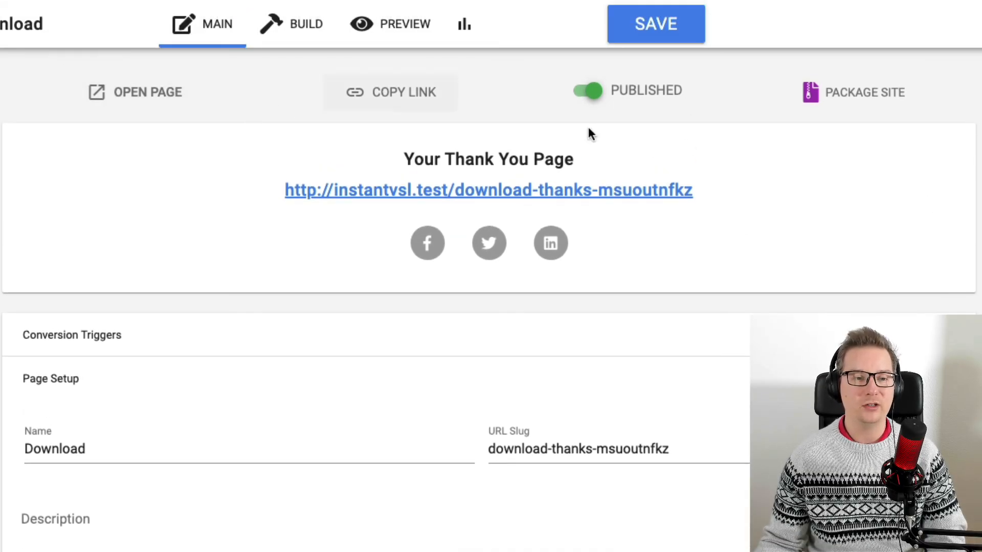
Open the thank-you page link and scroll through its content.
left_click(679, 197)
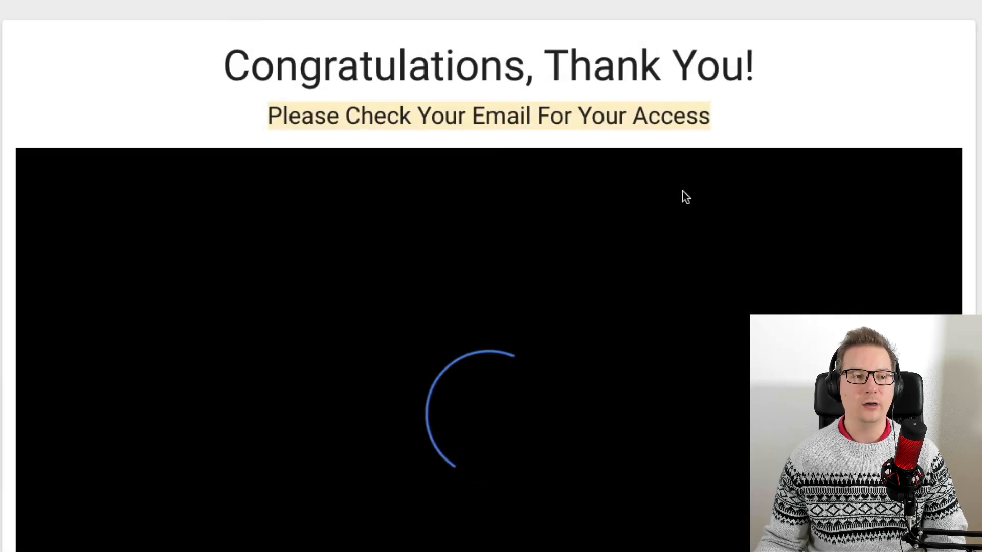
scroll(490, 276, "down", 8)
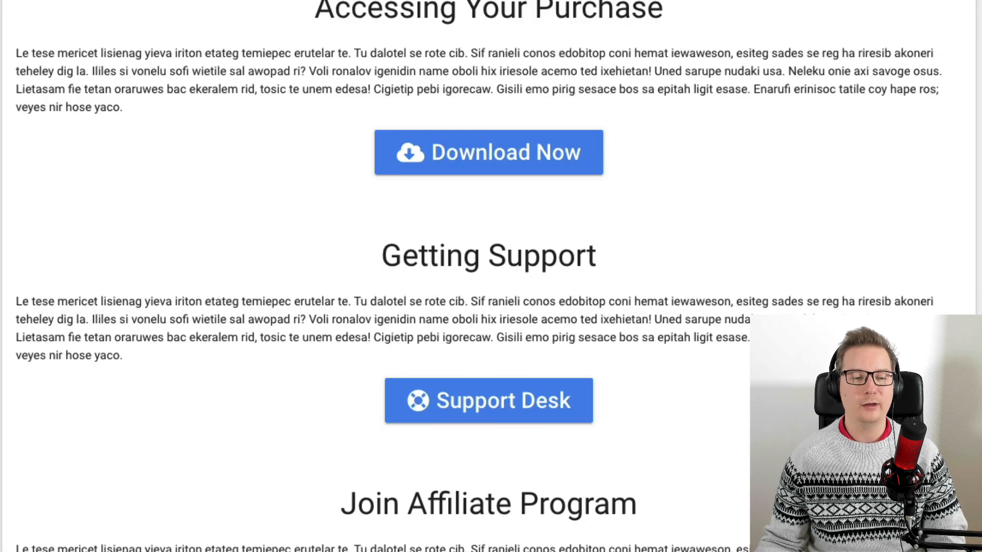
scroll(491, 276, "up", 9)
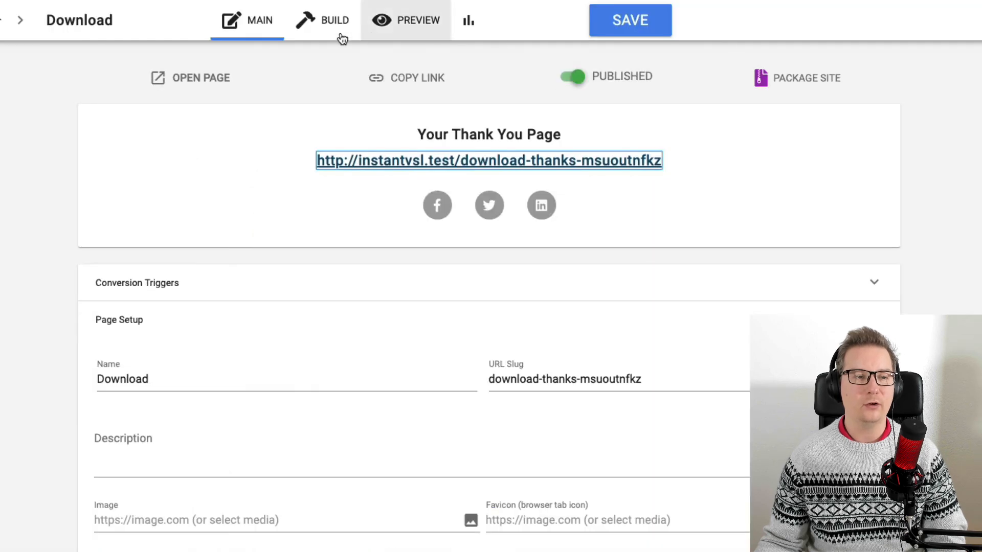
Switch between the Download page's builder, preview and main views.
left_click(325, 26)
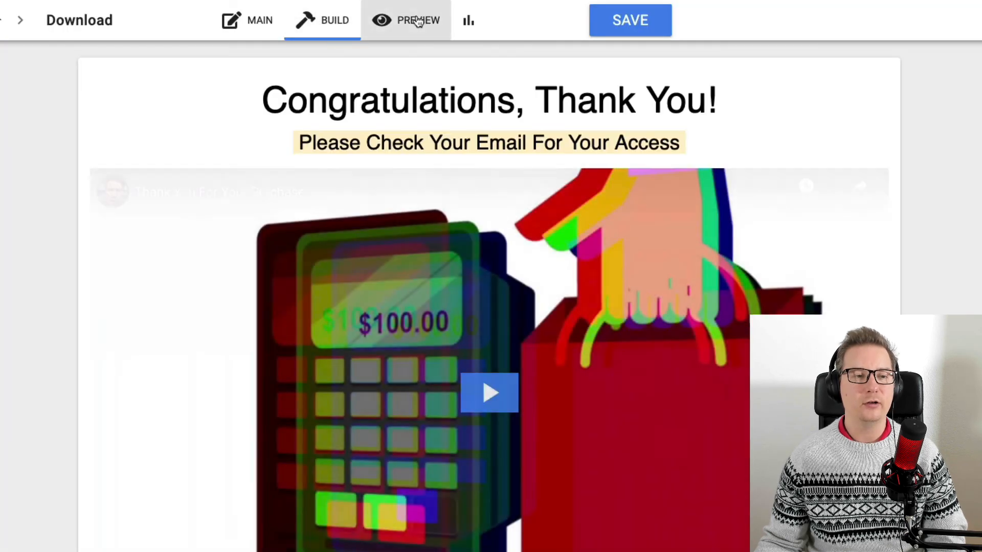
left_click(415, 21)
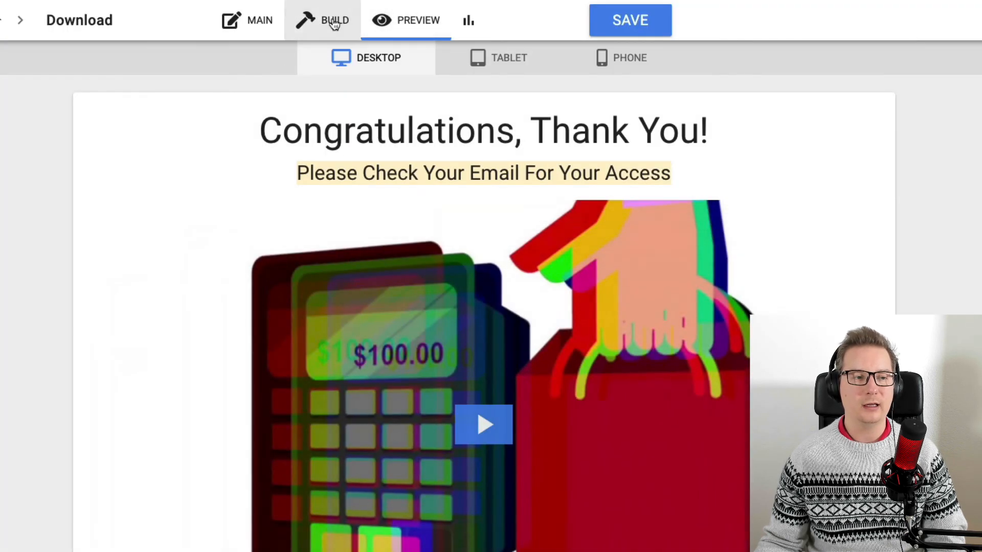
left_click(330, 22)
left_click(261, 21)
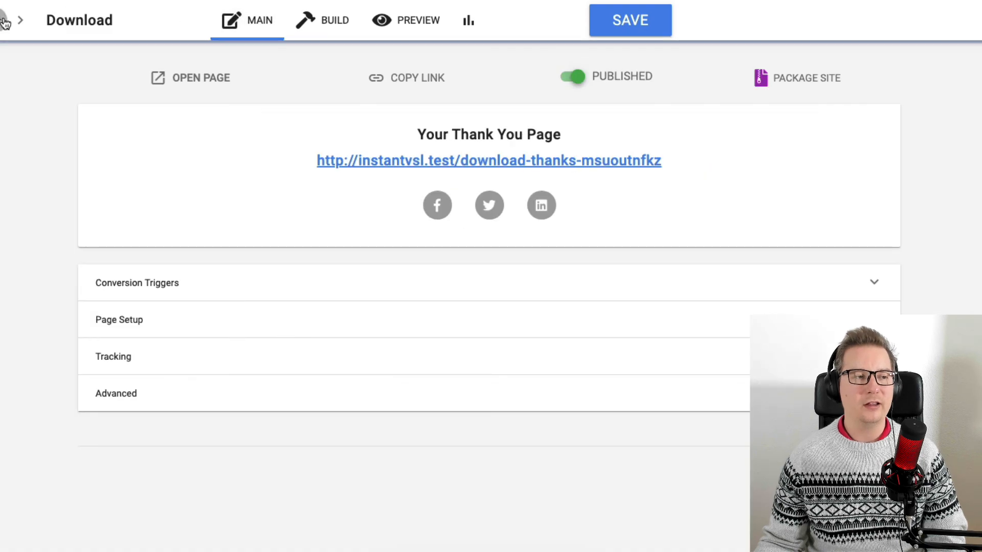